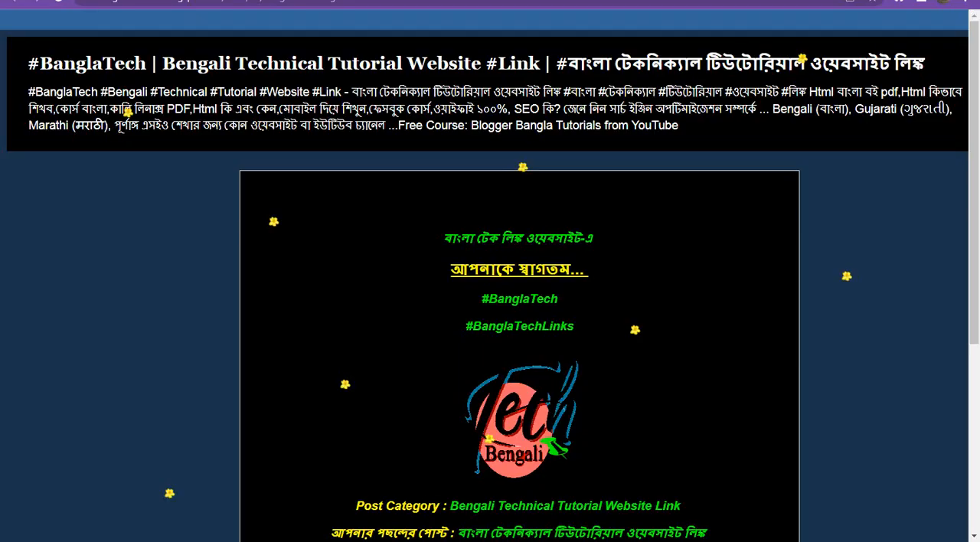
scroll(461, 331, "down", 4)
scroll(461, 331, "down", 2)
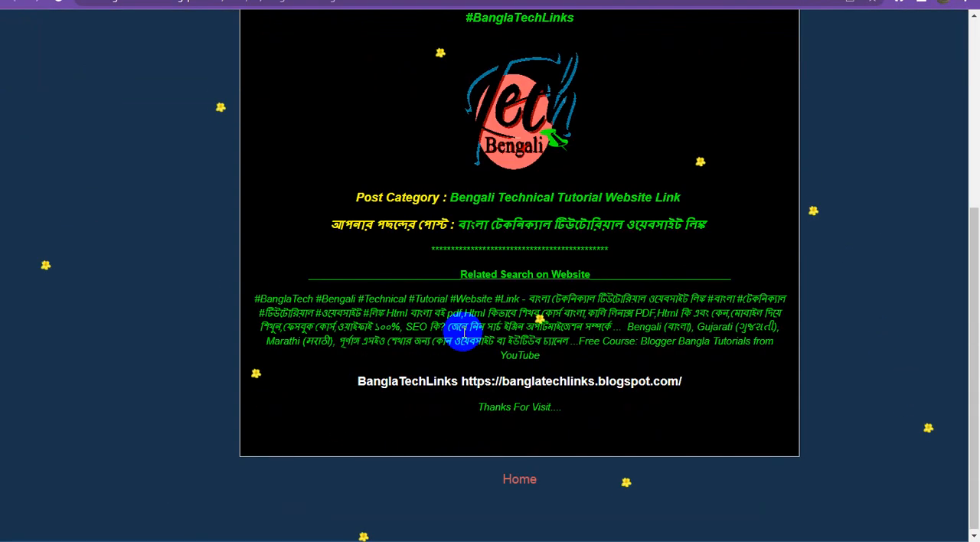
scroll(463, 337, "up", 4)
scroll(467, 342, "up", 1)
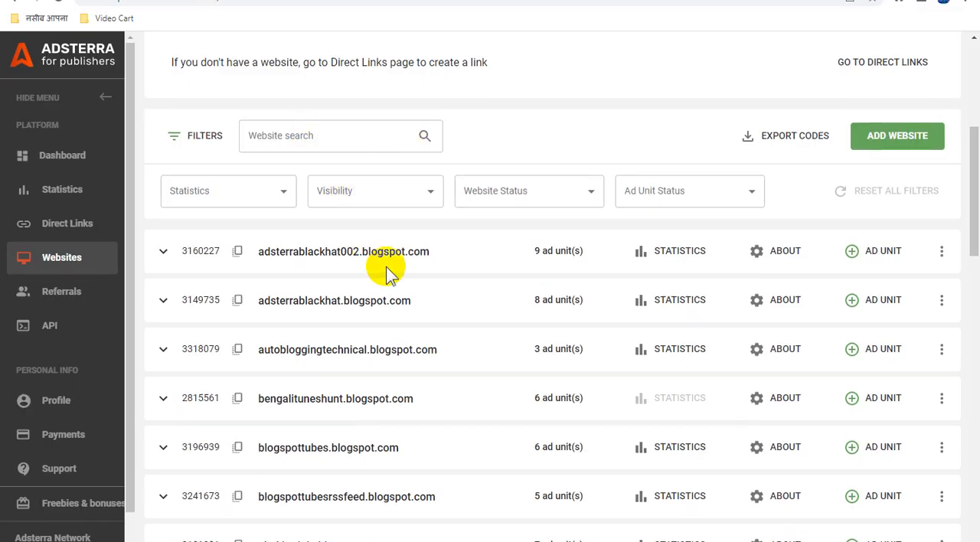
scroll(387, 272, "up", 5)
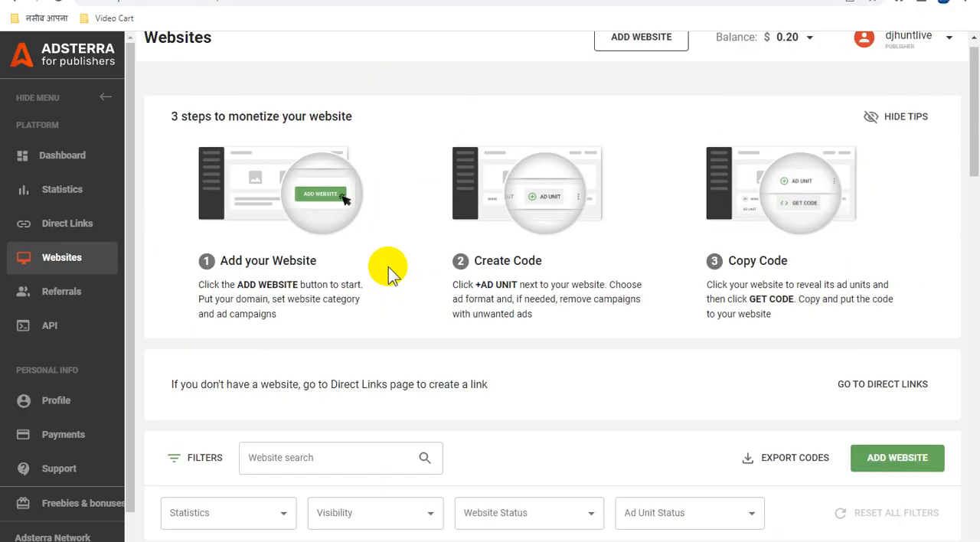
scroll(388, 273, "down", 3)
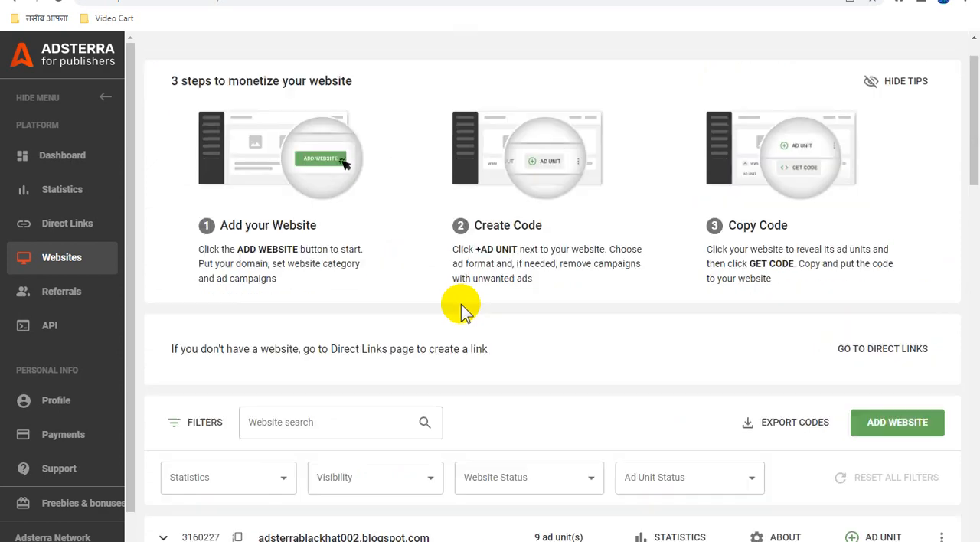
left_click(891, 280)
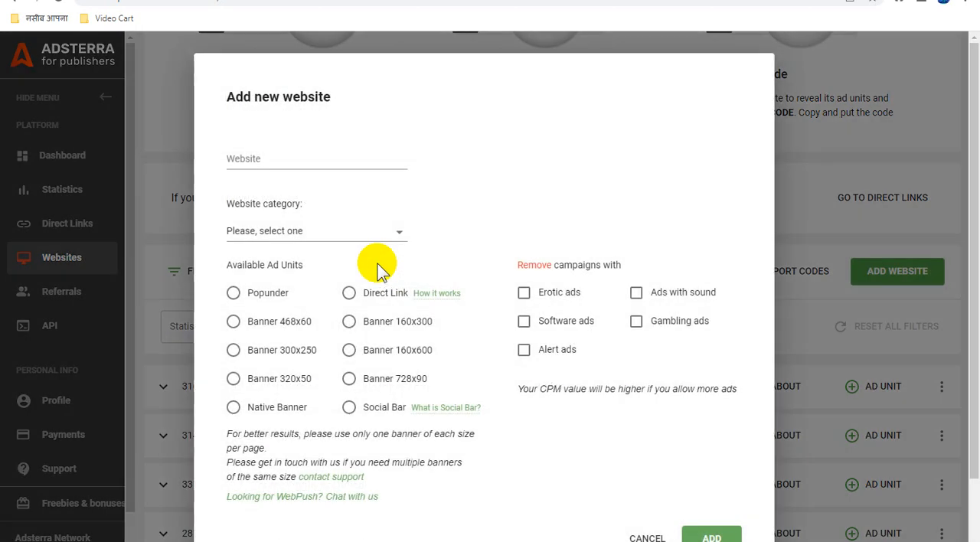
left_click(315, 156)
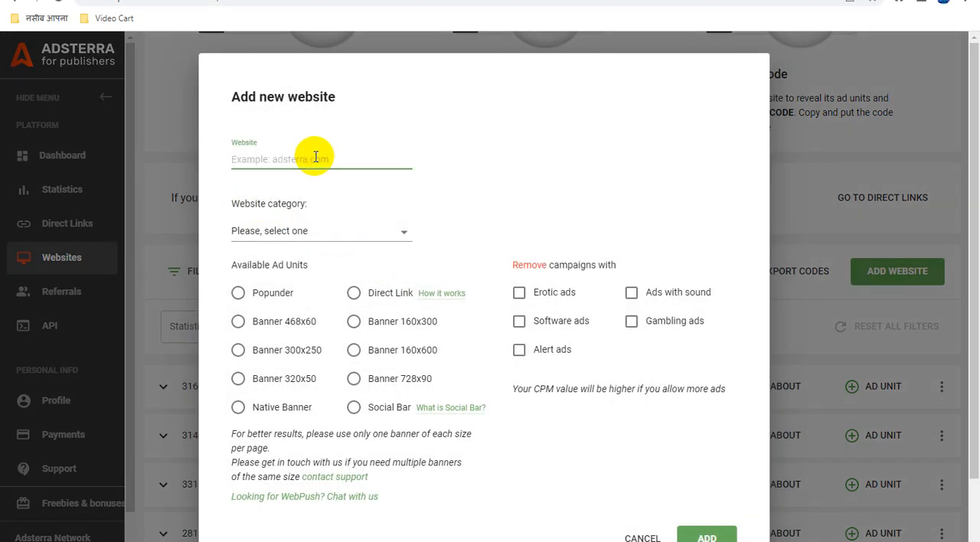
type("https://banglatechlinks.blogspot.com/")
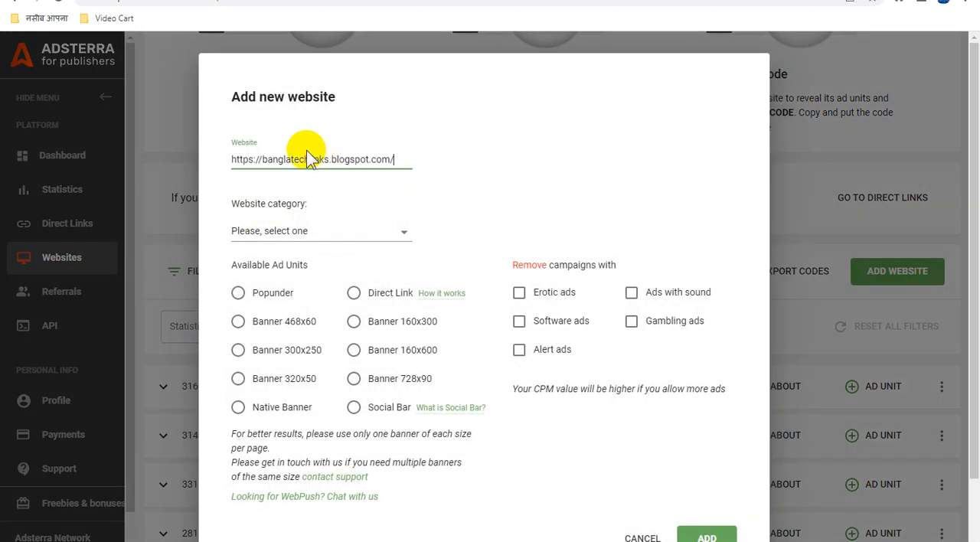
Set the website category to Videohosts and clear the removal of campaigns with erotic ads.
left_click(358, 236)
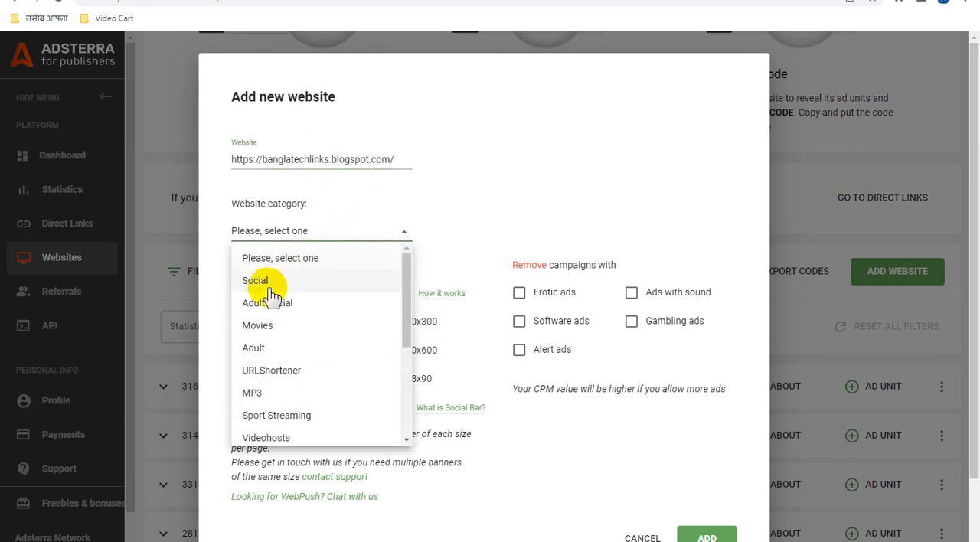
scroll(357, 371, "down", 3)
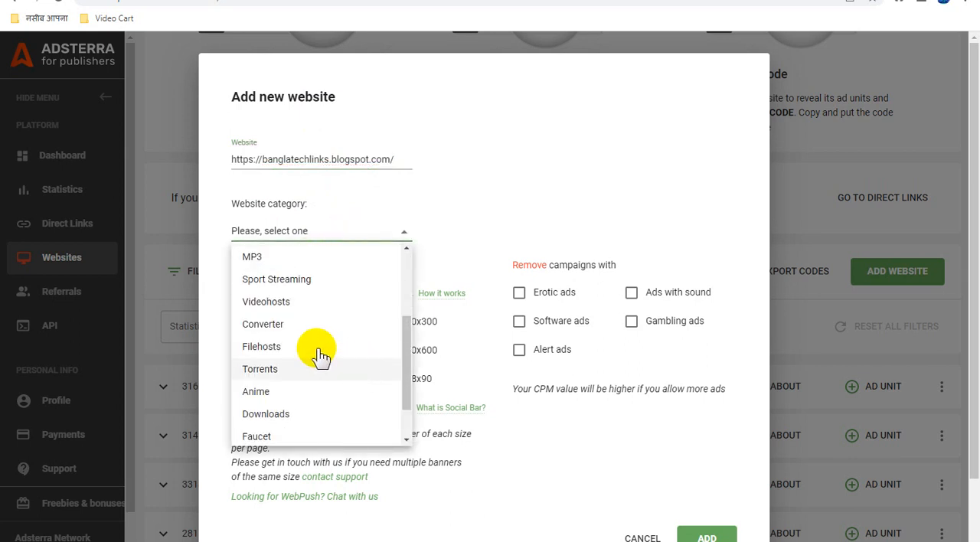
scroll(306, 329, "down", 2)
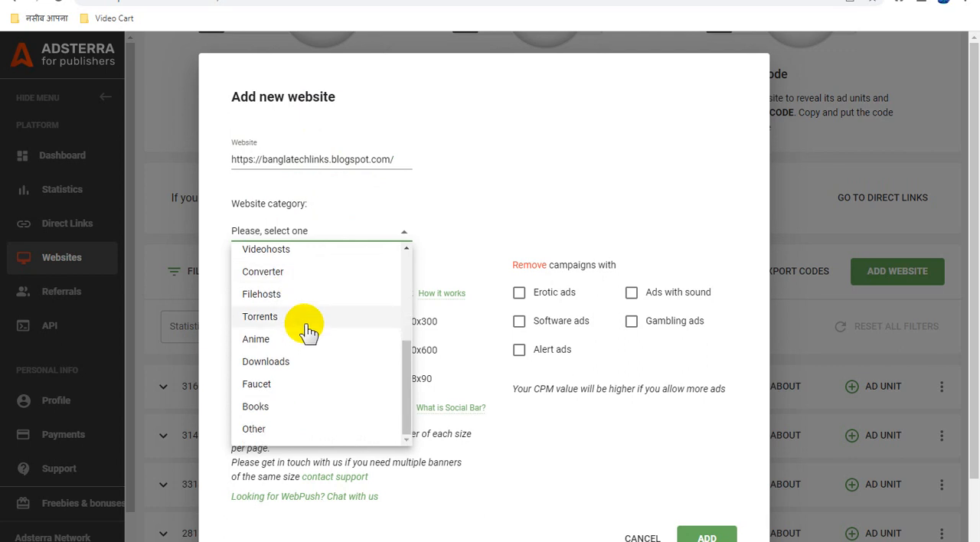
scroll(306, 329, "up", 2)
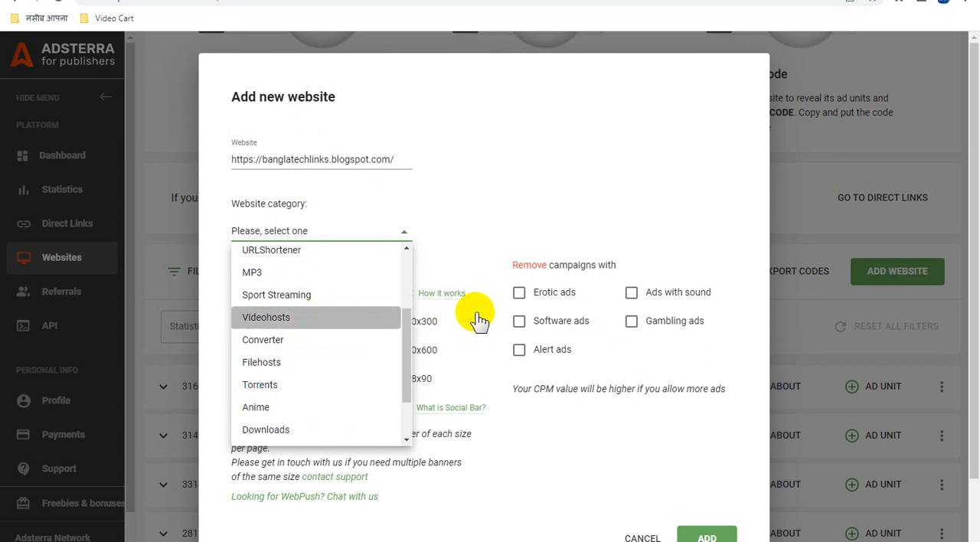
left_click(357, 320)
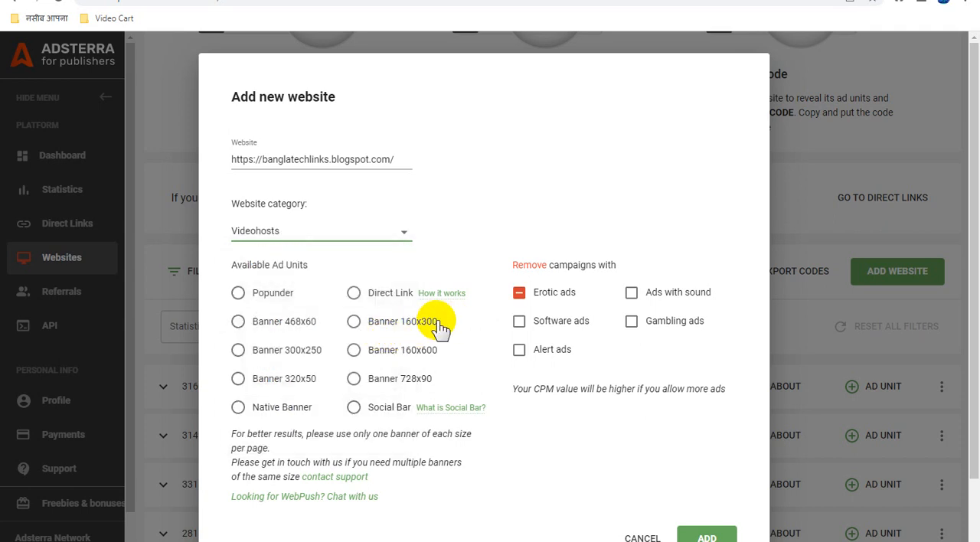
left_click(523, 294)
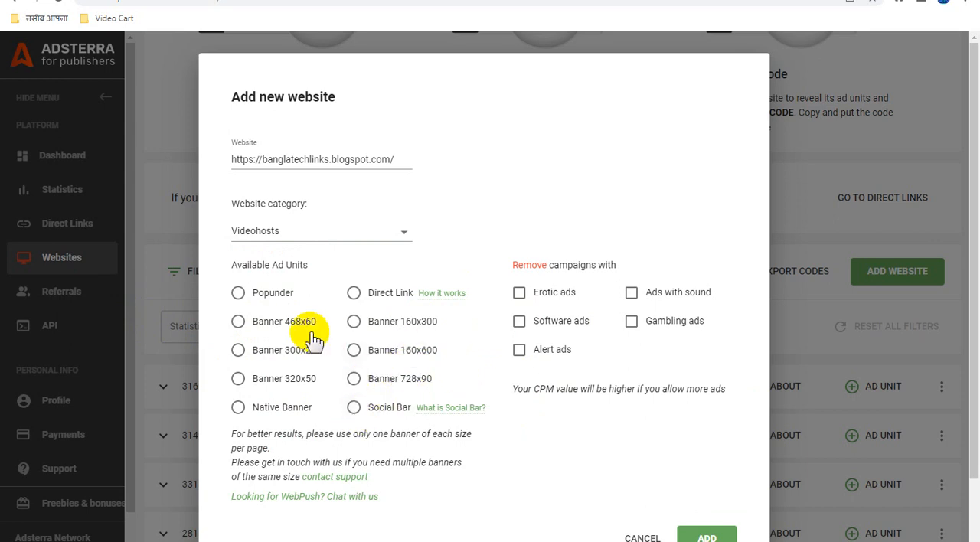
Choose the Banner 728x90 ad unit, submit the new website for approval and dismiss the confirmation.
left_click(354, 378)
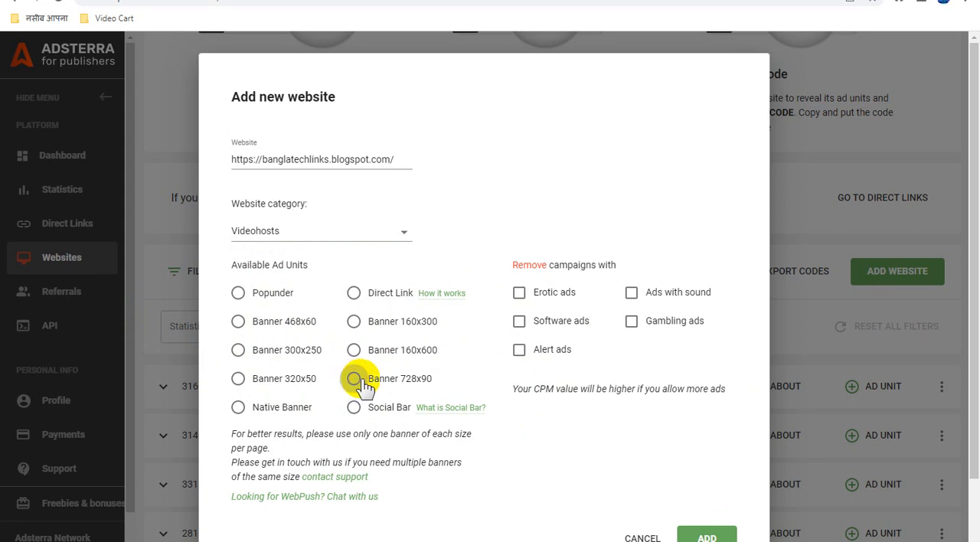
left_click(354, 378)
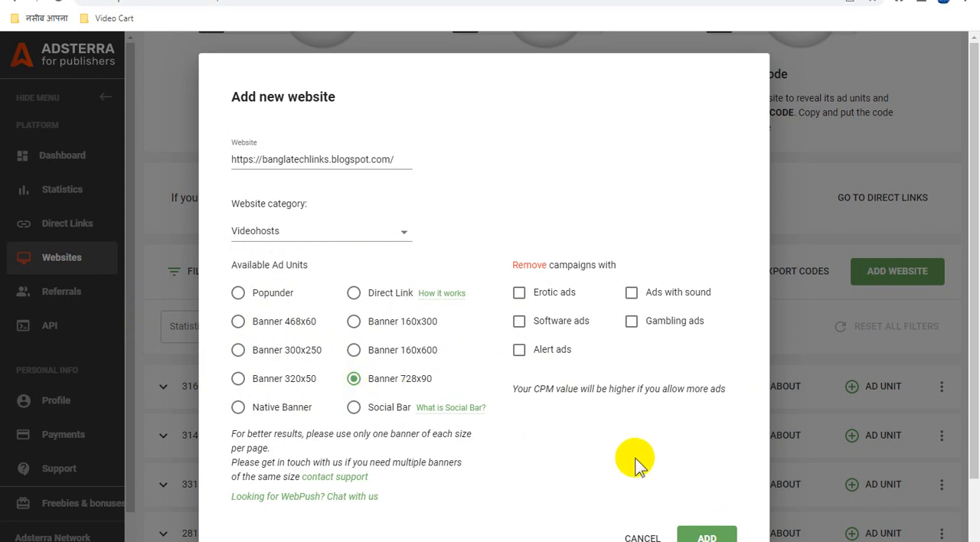
scroll(634, 461, "down", 1)
left_click(708, 464)
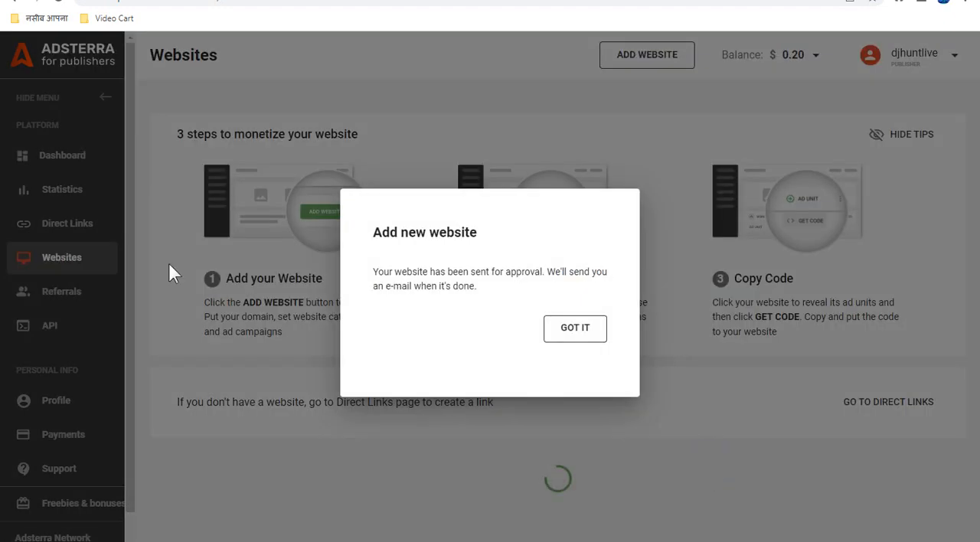
left_click(572, 333)
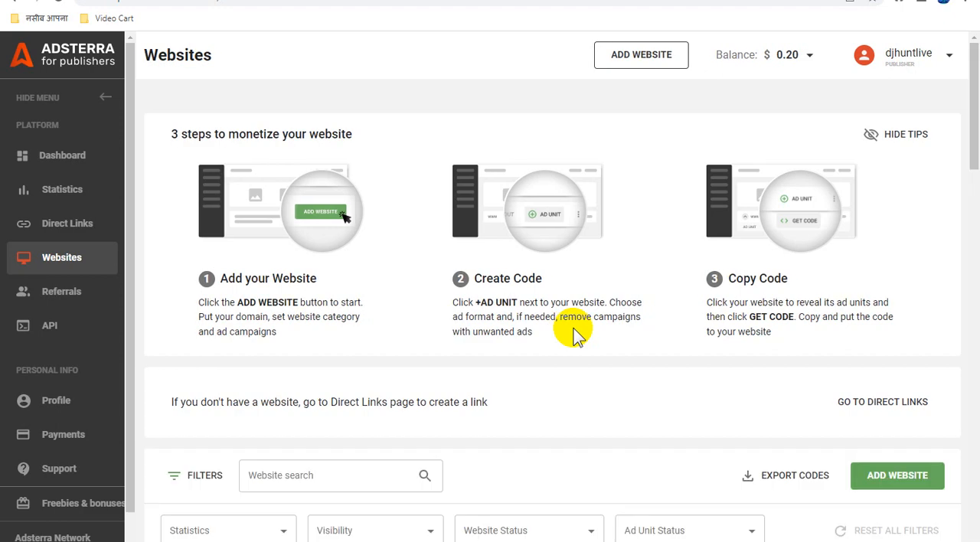
Check the approval status of banglatechlinks.blogspot.com in the website list and view the blog page.
scroll(577, 356, "down", 3)
scroll(577, 356, "up", 3)
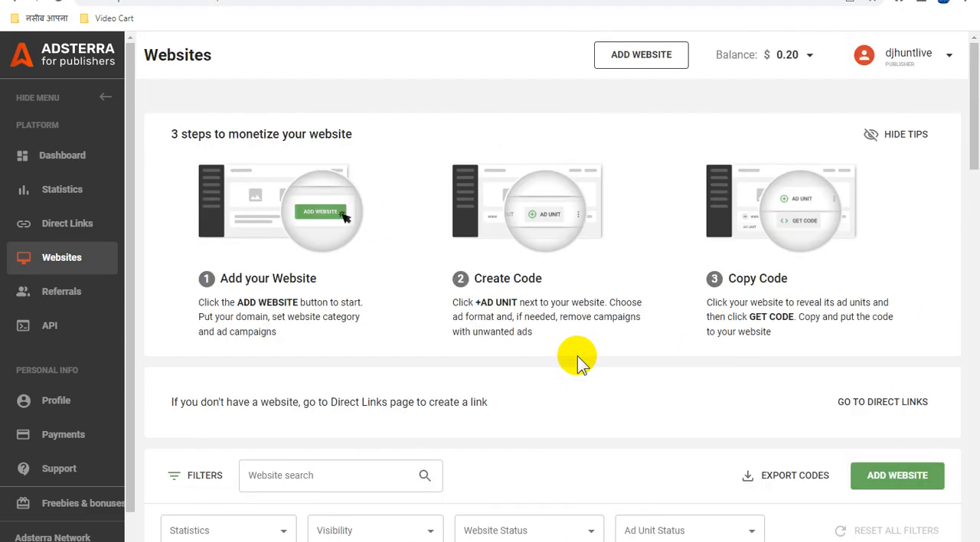
scroll(576, 355, "down", 6)
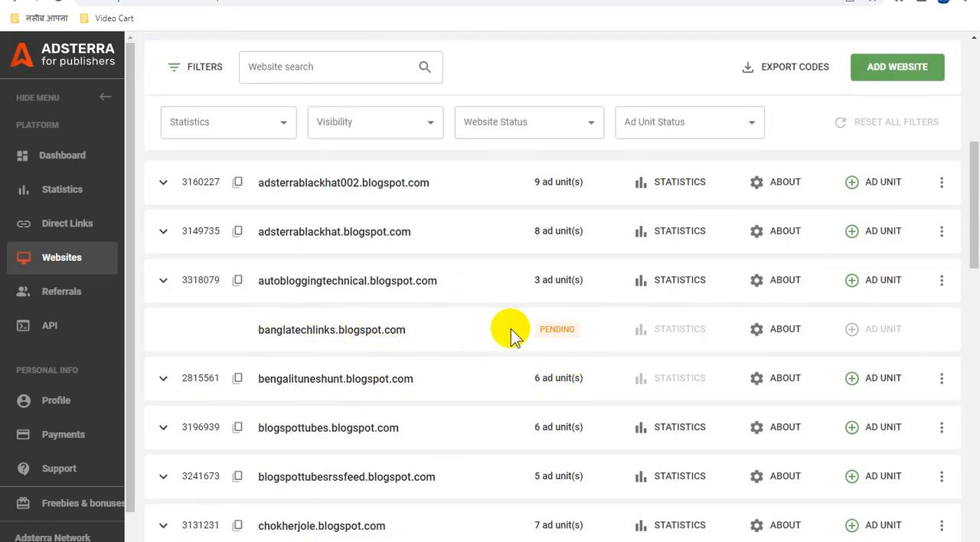
left_click(229, 540)
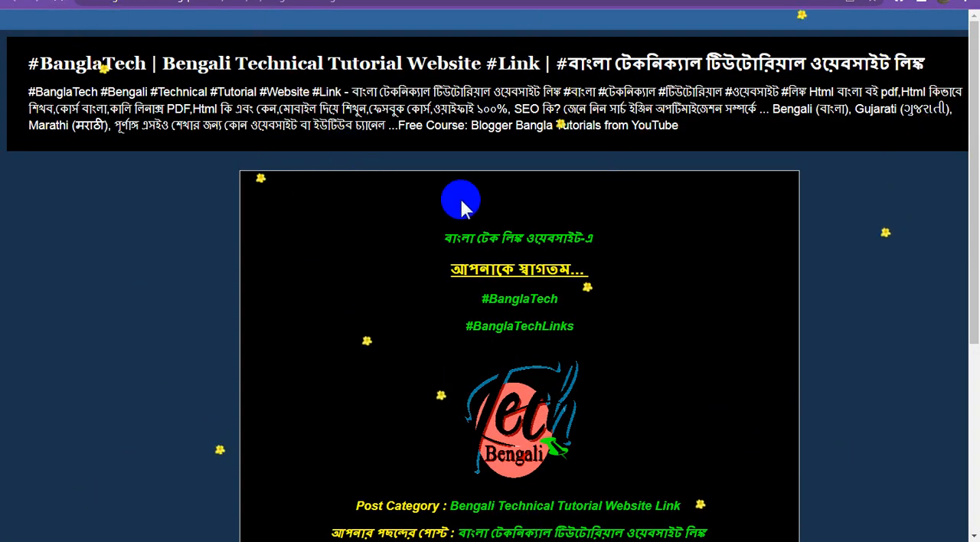
scroll(573, 290, "down", 4)
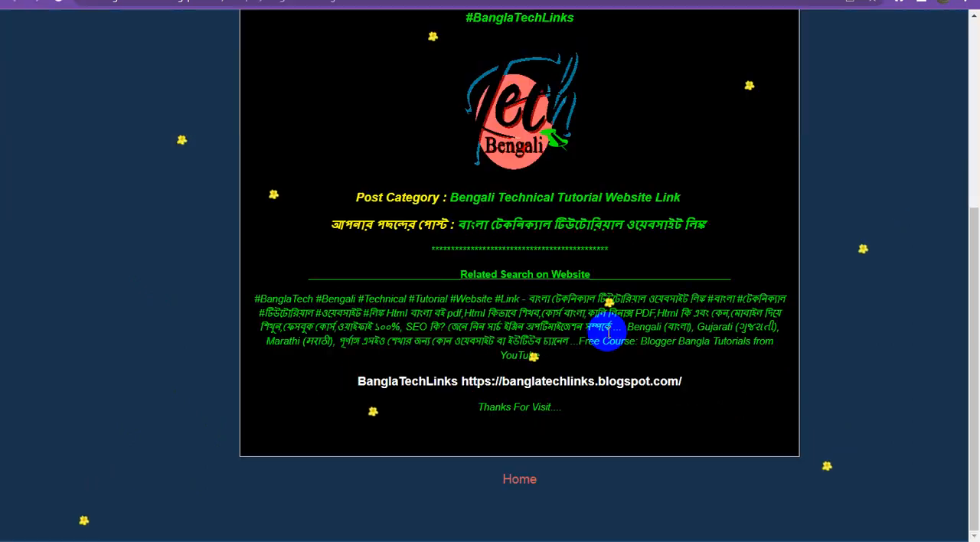
scroll(655, 409, "up", 4)
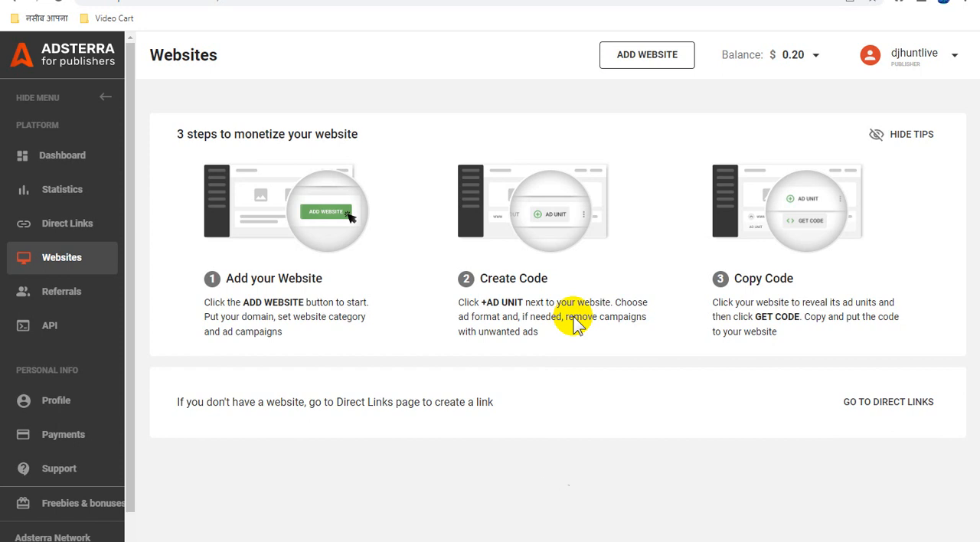
Return to the Adsterra website list and reload the page to refresh the approval status of banglatechlinks.blogspot.com.
scroll(578, 321, "down", 3)
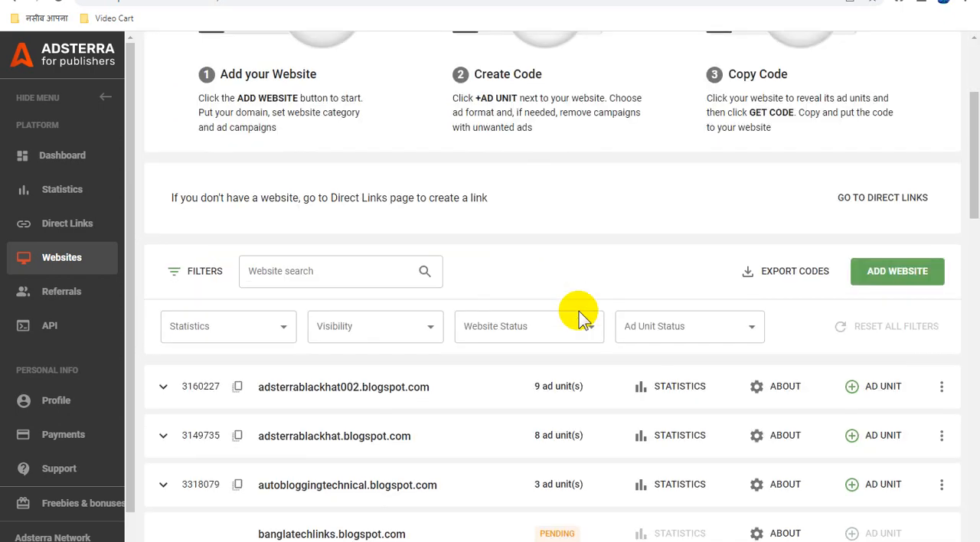
scroll(578, 317, "down", 2)
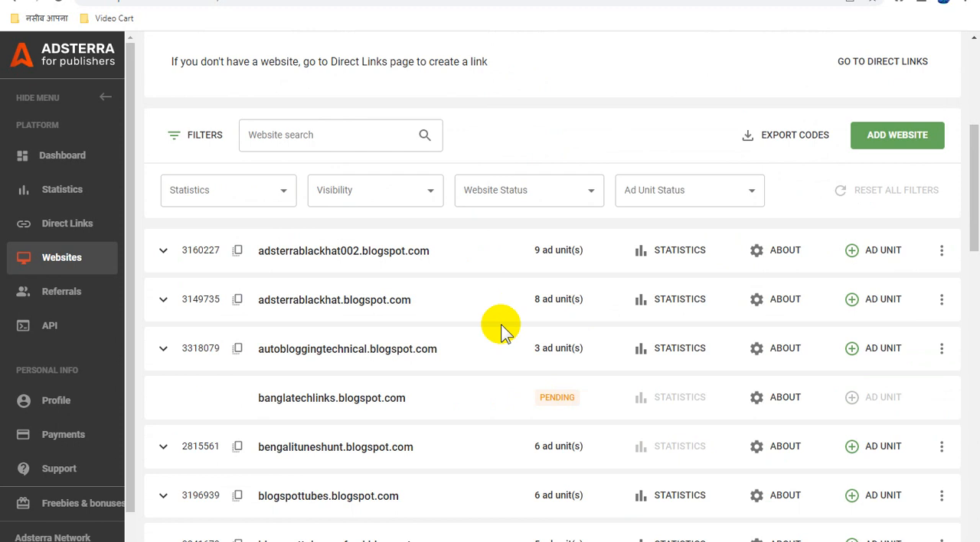
right_click(578, 133)
left_click(615, 172)
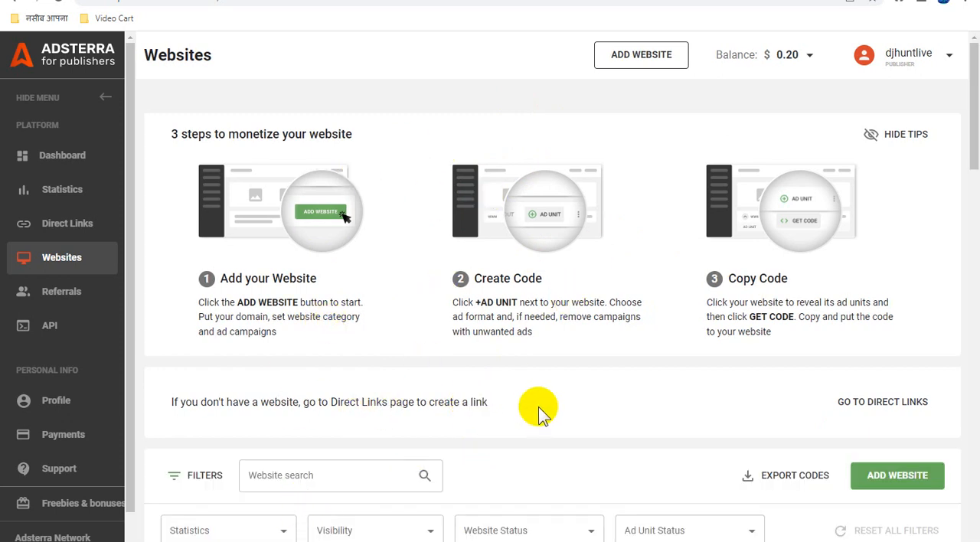
Expand the banglatechlinks.blogspot.com entry and copy the code of its Banner 728x90 ad unit.
scroll(528, 405, "down", 5)
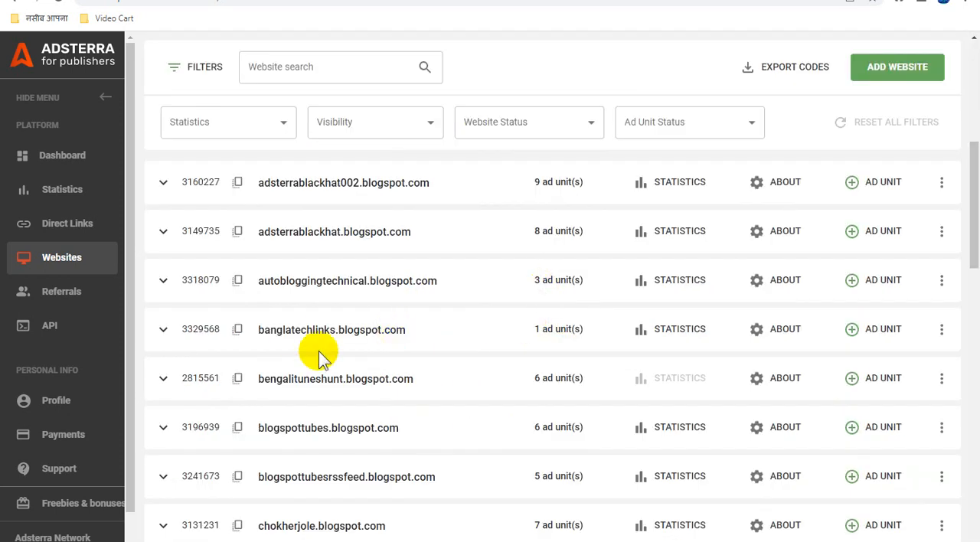
left_click(165, 329)
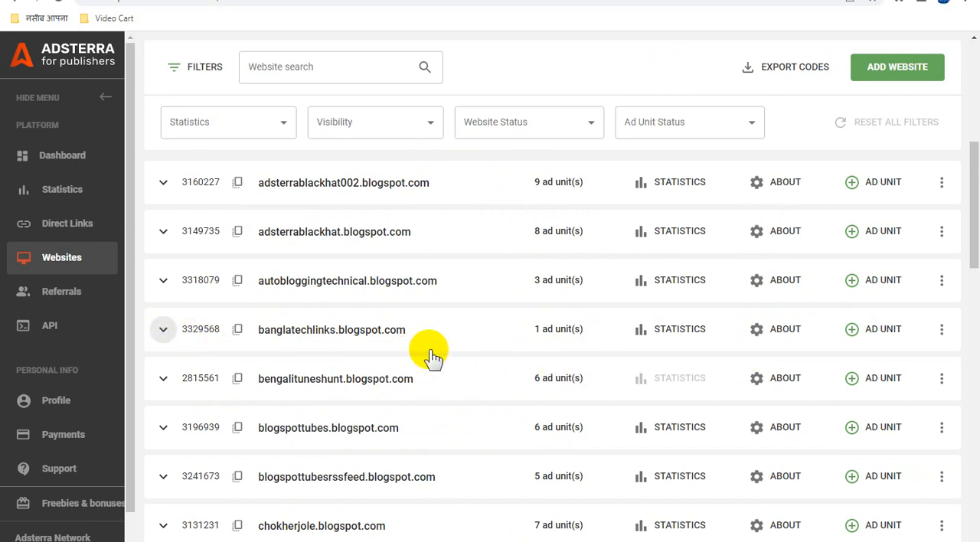
left_click(329, 346)
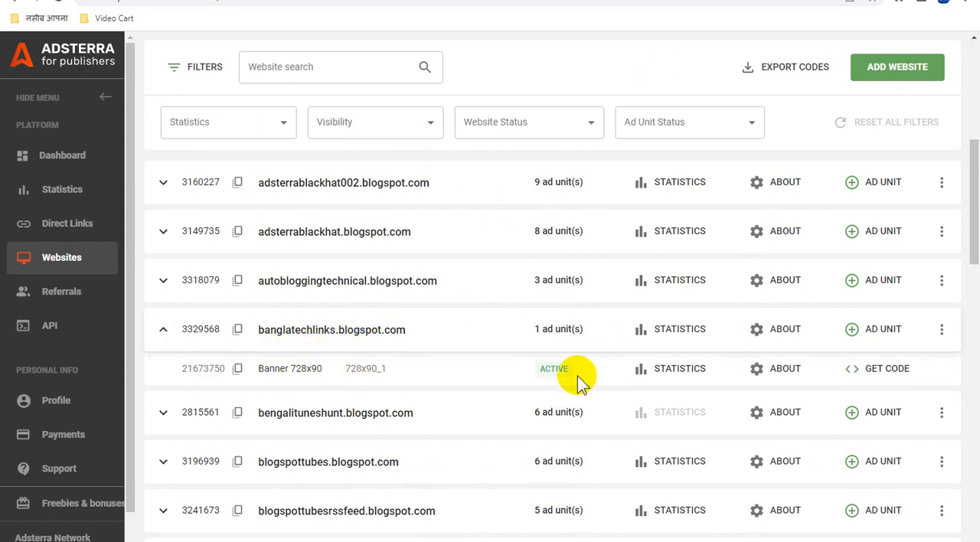
left_click(886, 373)
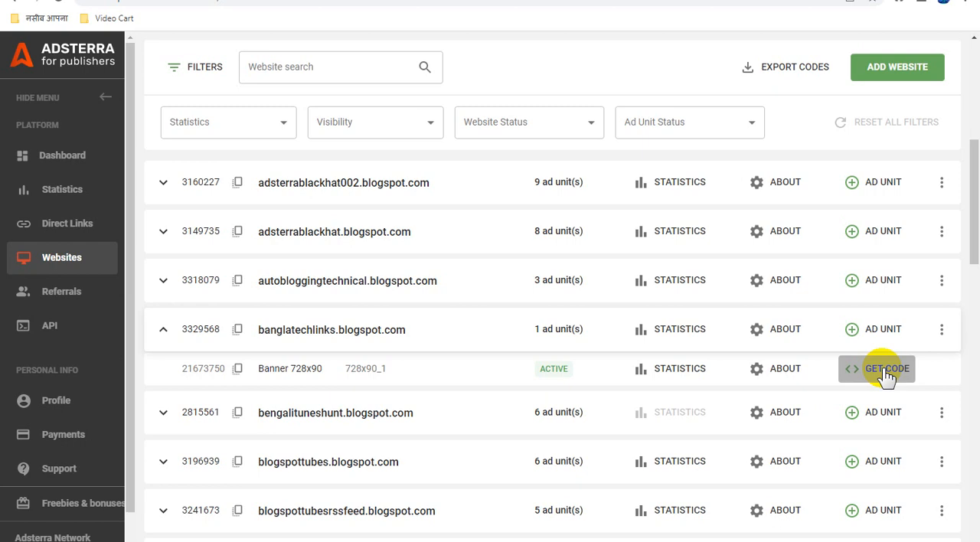
left_click(882, 367)
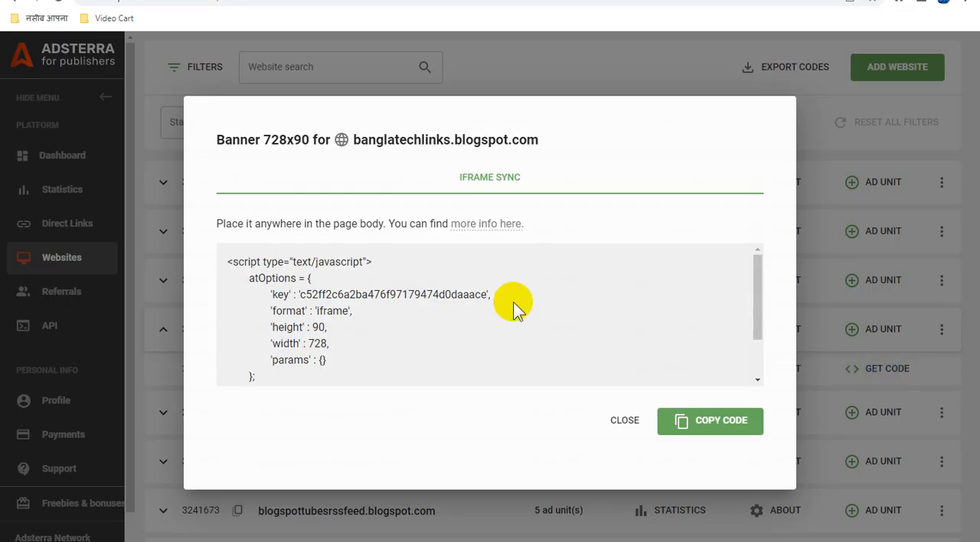
left_click(698, 423)
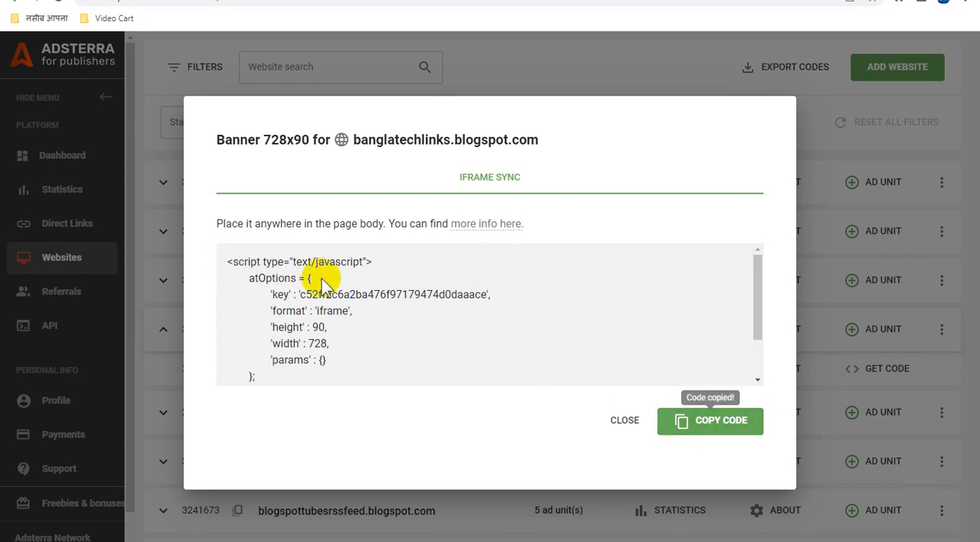
scroll(325, 275, "down", 3)
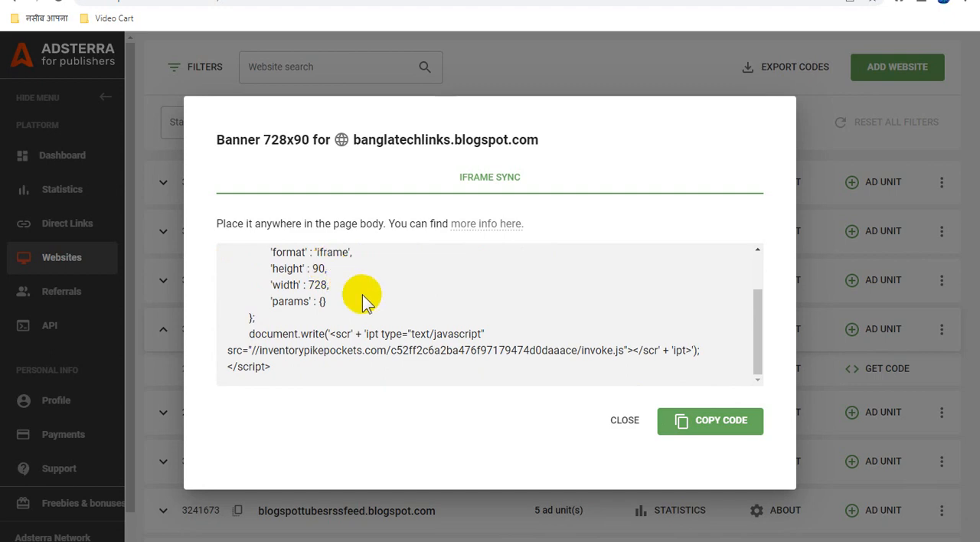
scroll(363, 297, "up", 3)
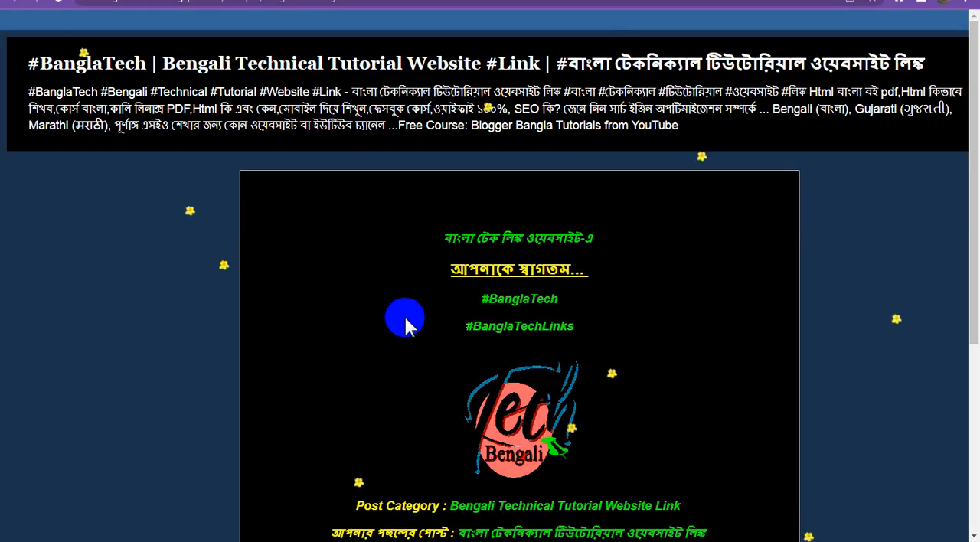
scroll(404, 320, "down", 3)
scroll(404, 320, "up", 3)
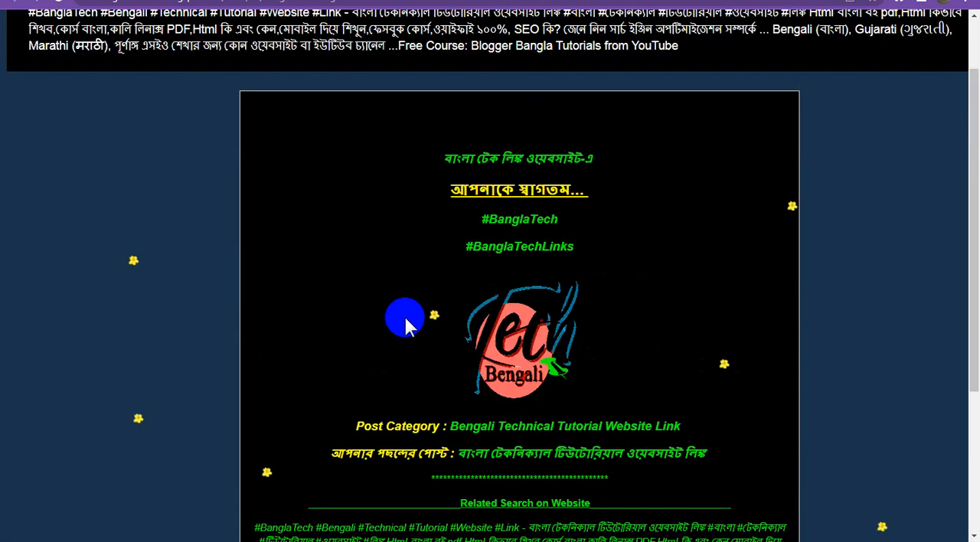
scroll(404, 314, "up", 2)
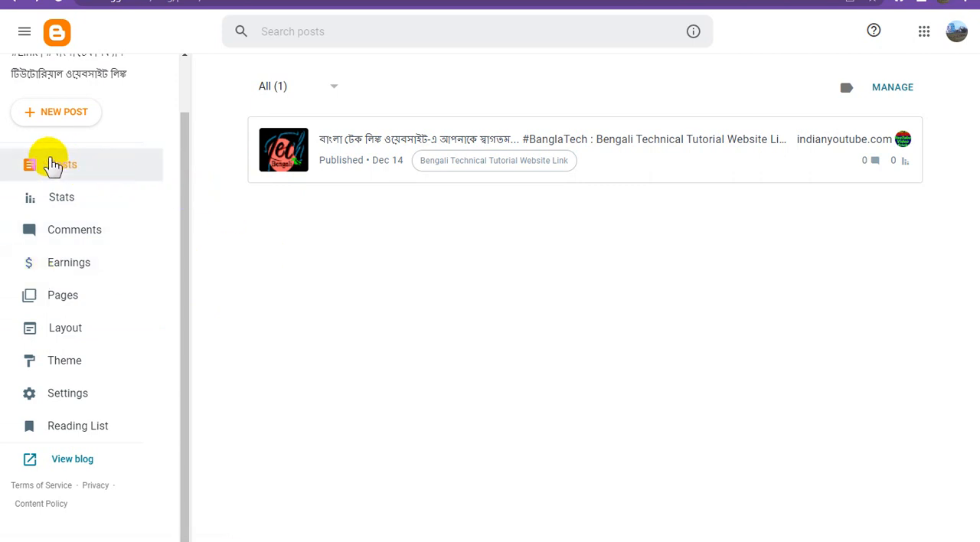
In the Blogger layout, add an HTML/JavaScript gadget containing the copied banner code to the Cross-Column section and save the layout.
left_click(81, 337)
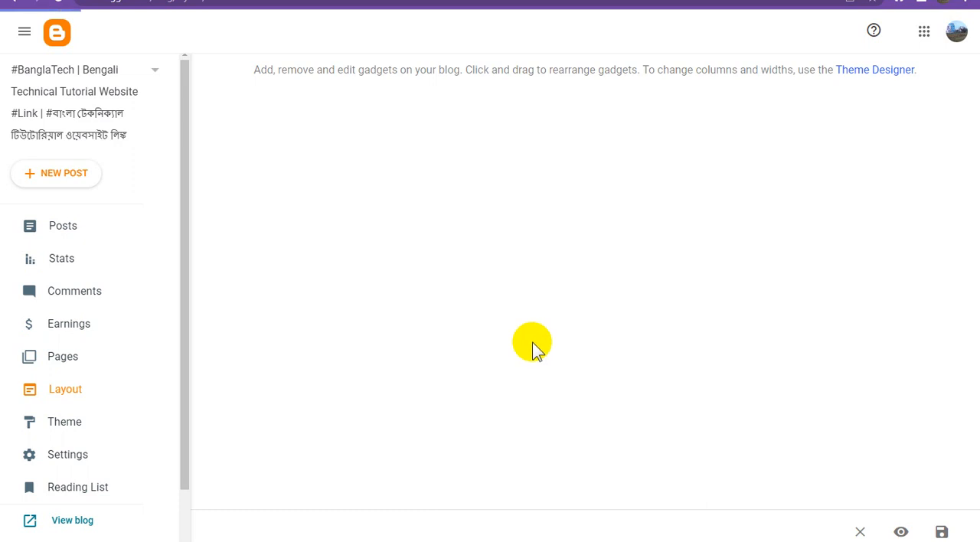
scroll(562, 356, "down", 3)
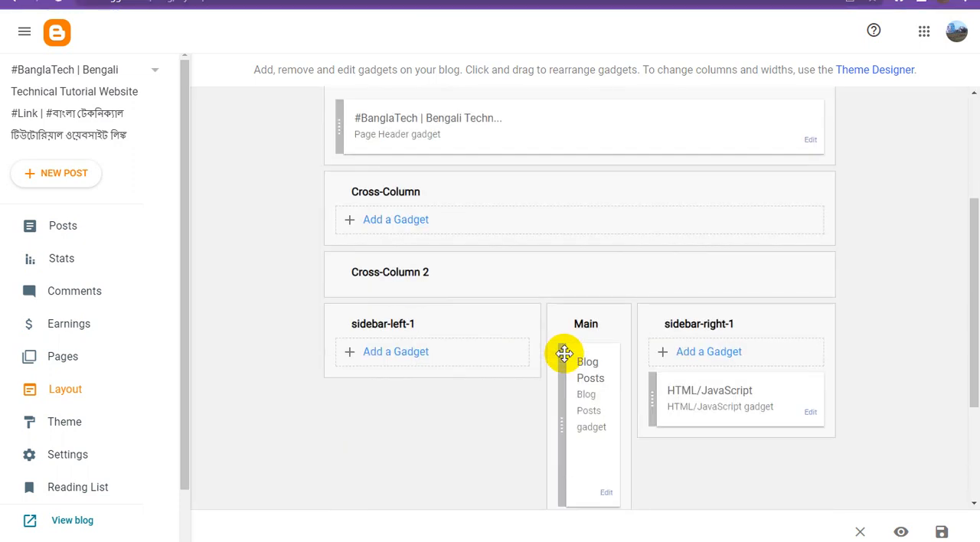
scroll(564, 353, "down", 2)
scroll(564, 352, "up", 1)
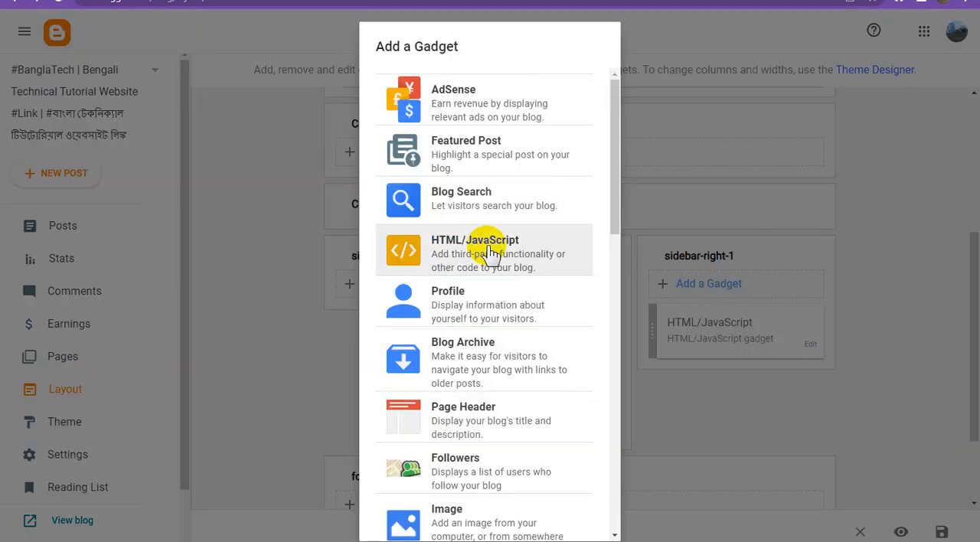
left_click(490, 253)
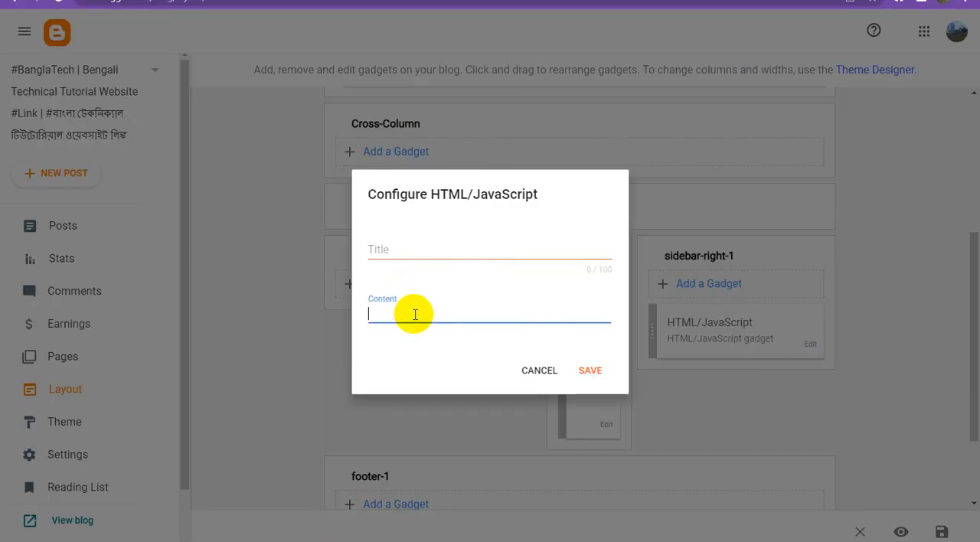
type("<script type=\"text/javascript\"> \tatOptions = { \t\t'key' : 'c52ff2c6a2ba476f97179474d0daaace', \t\t'format' : 'iframe', \t\t'height' : 90, \t\t'width' : 728, \t\t'params' : {} \t}; \tdocument.write('<scr' + 'ipt type=\"text/javascript\" src=\"//inventorypikepockets.com/c52ff2c6a2ba476f97179474d0daaace/invoke.js\"></scr' + 'ipt>'); </script>")
left_click(591, 462)
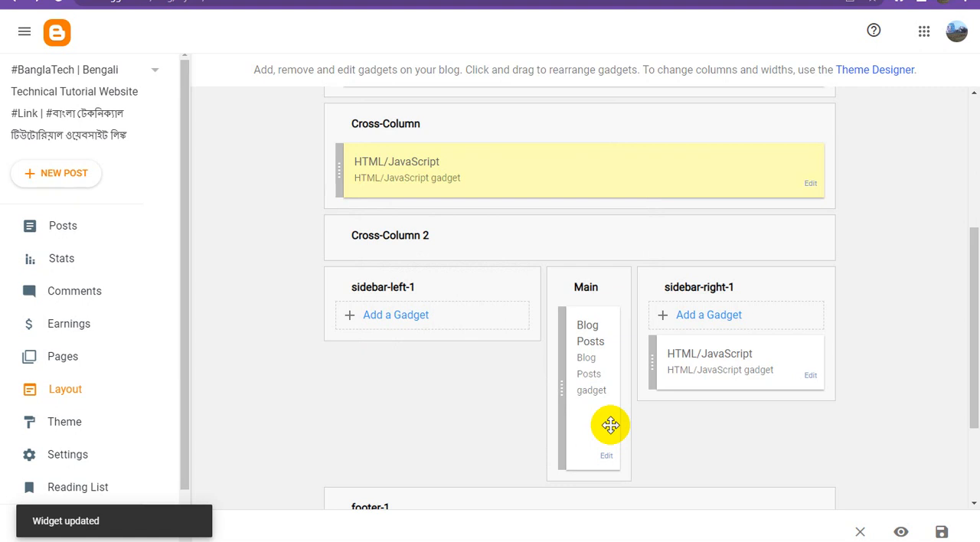
scroll(633, 349, "down", 2)
scroll(645, 358, "up", 2)
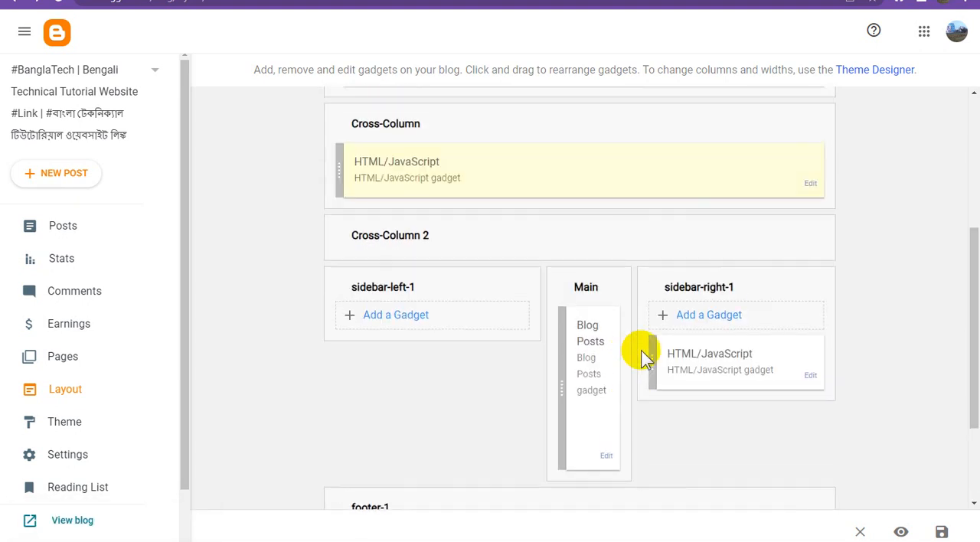
left_click(942, 531)
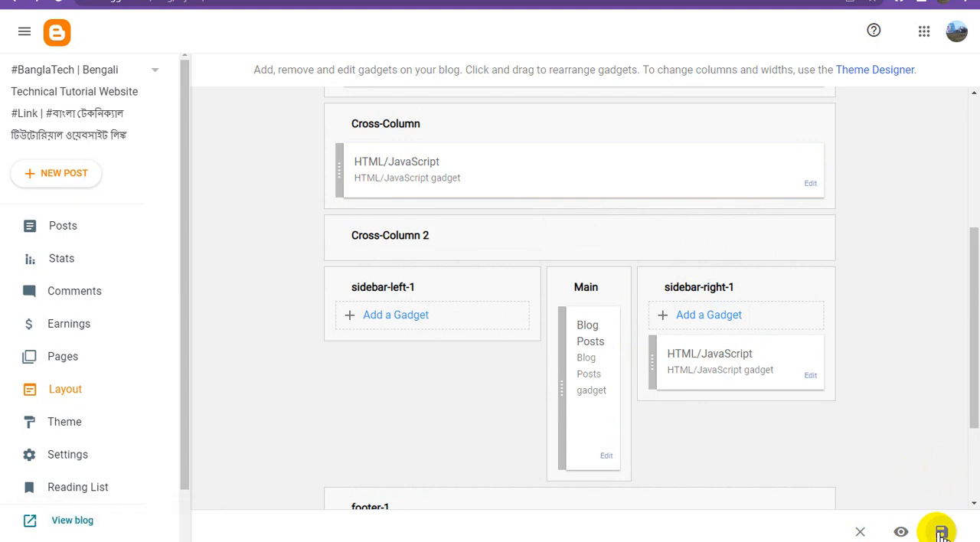
Reload the blog page and check the banner ad below the header.
left_click(306, 0)
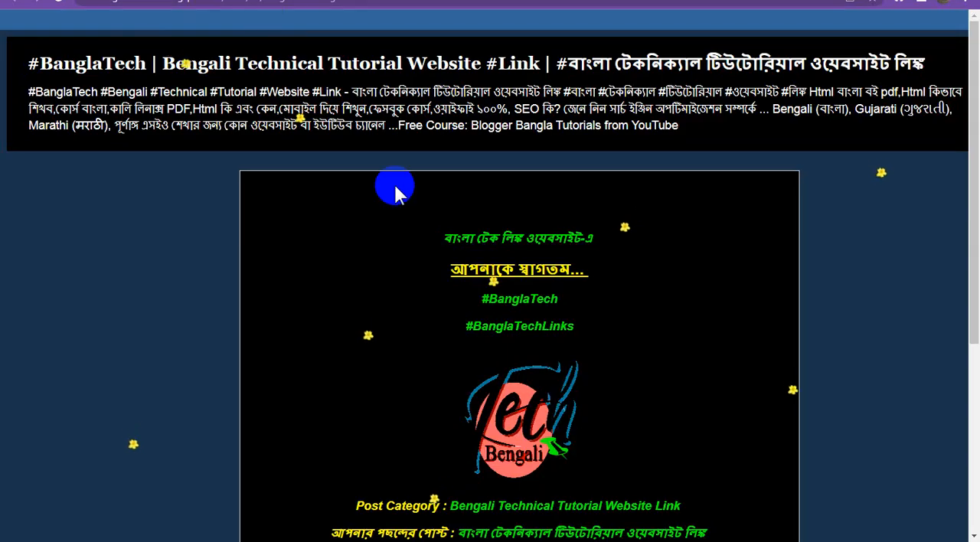
left_click(58, 1)
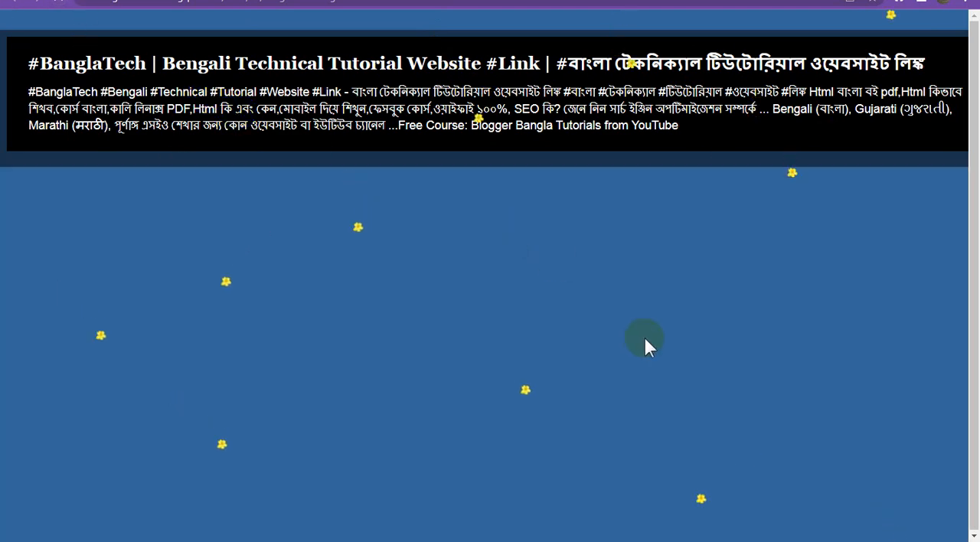
scroll(643, 334, "down", 4)
scroll(644, 337, "up", 5)
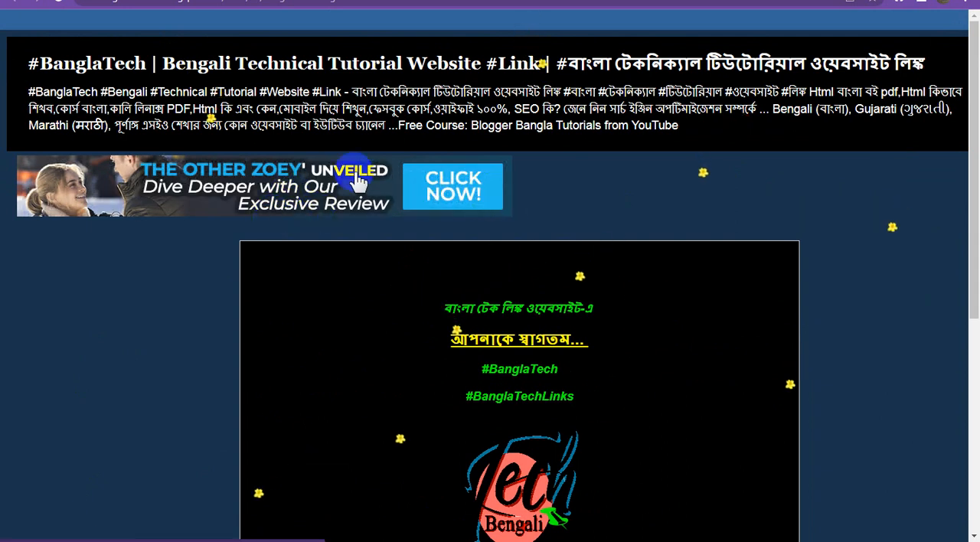
left_click(420, 197)
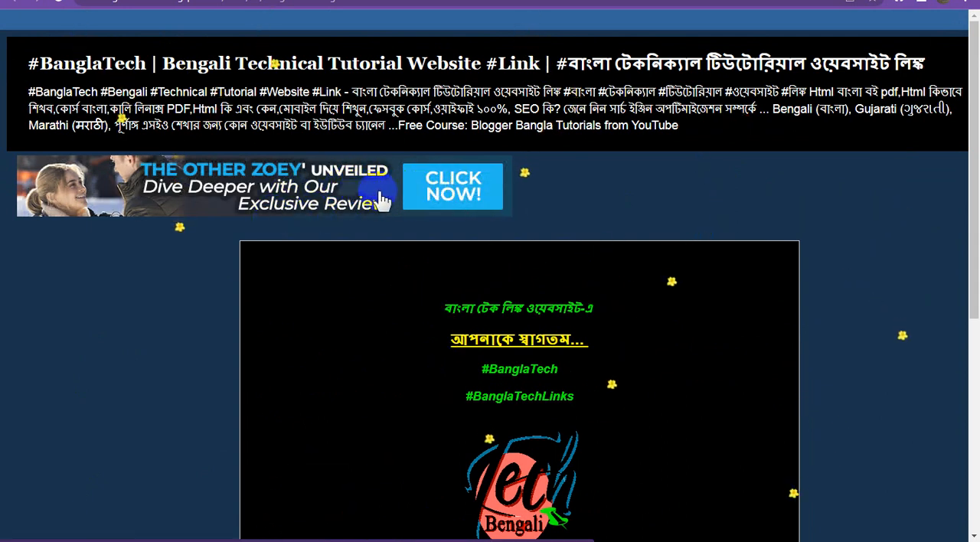
Return to the Blogger layout, move the Cross-Column HTML/JavaScript gadget into Main above Blog Posts, and save the arrangement.
left_click(123, 1)
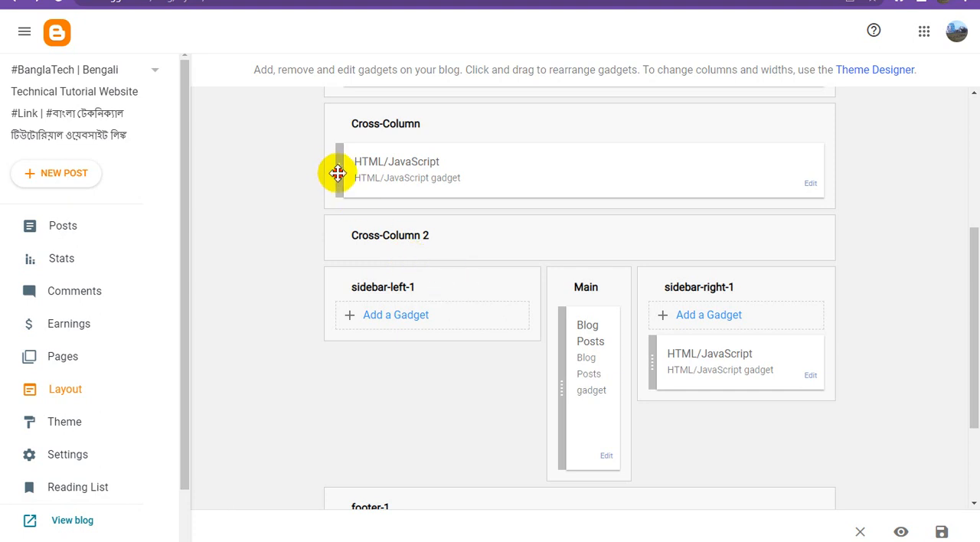
left_click_drag(338, 174, 572, 310)
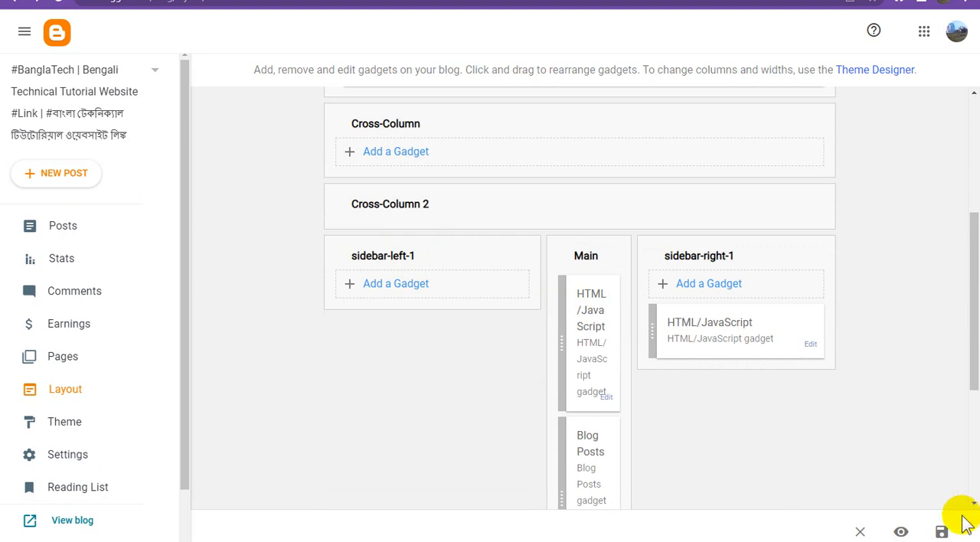
left_click(941, 531)
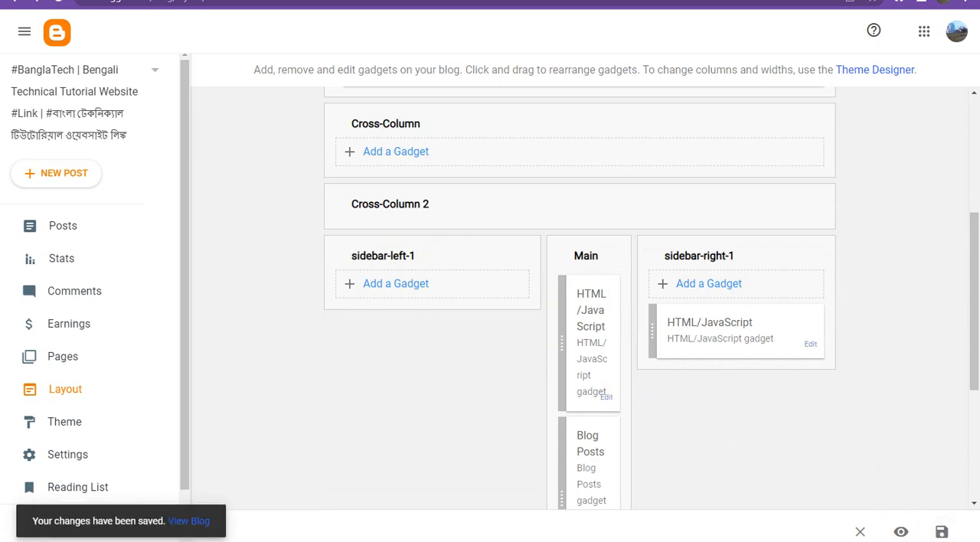
Reload the blog page and examine the banner's placement relative to the header and the post from start to end.
left_click(304, 2)
key("F5")
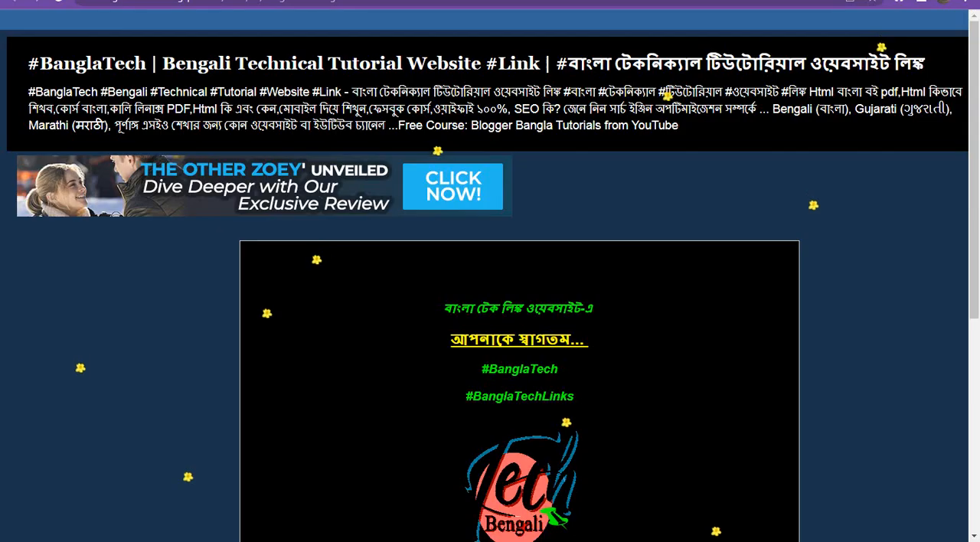
left_click(254, 67)
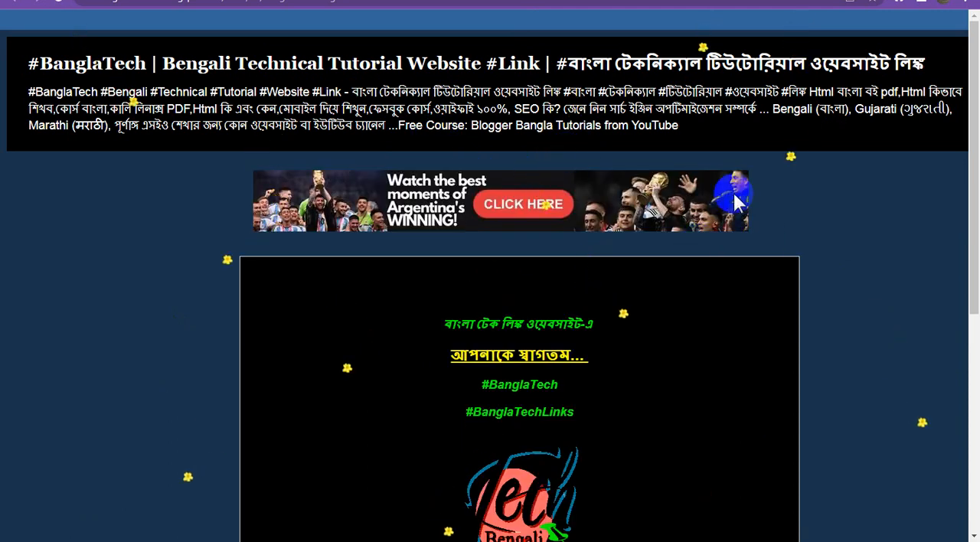
scroll(535, 235, "down", 1)
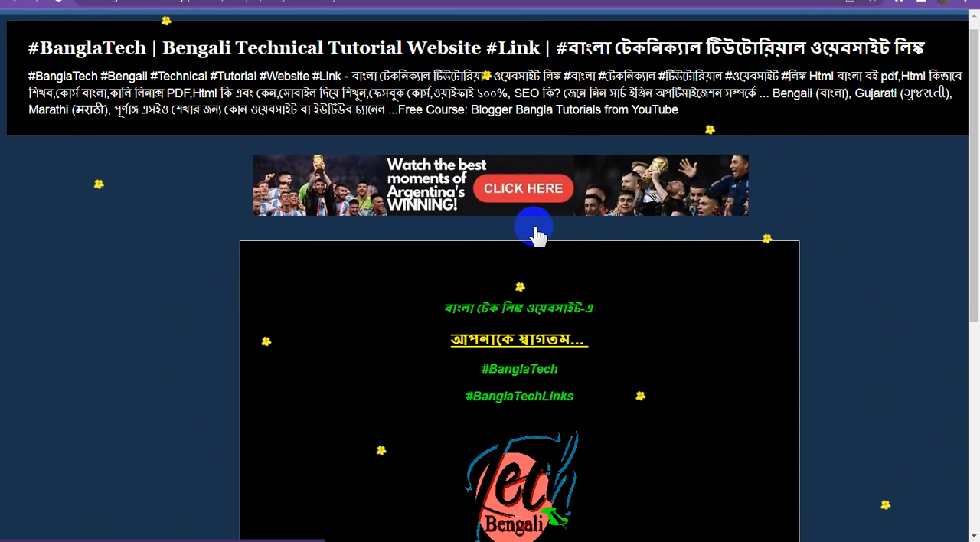
scroll(535, 235, "down", 2)
scroll(507, 234, "up", 3)
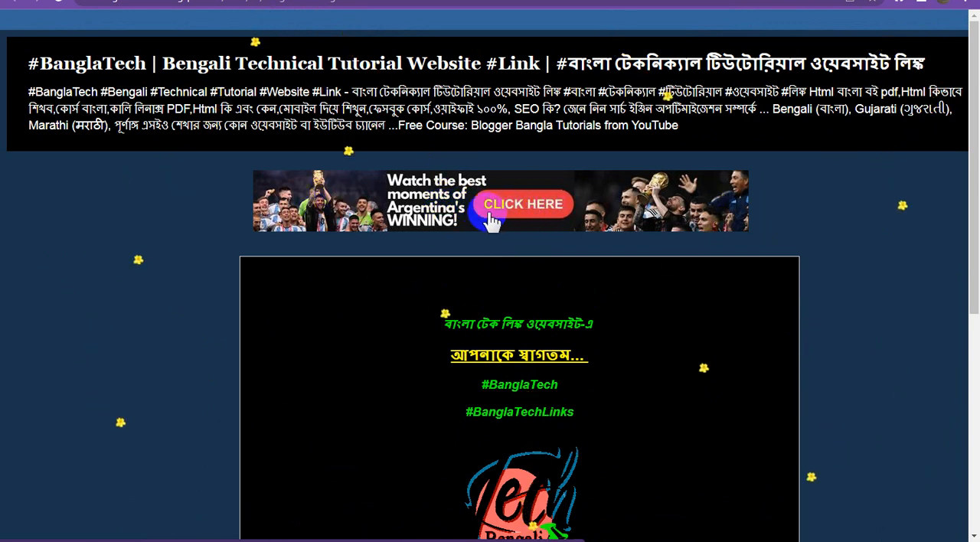
scroll(486, 240, "down", 2)
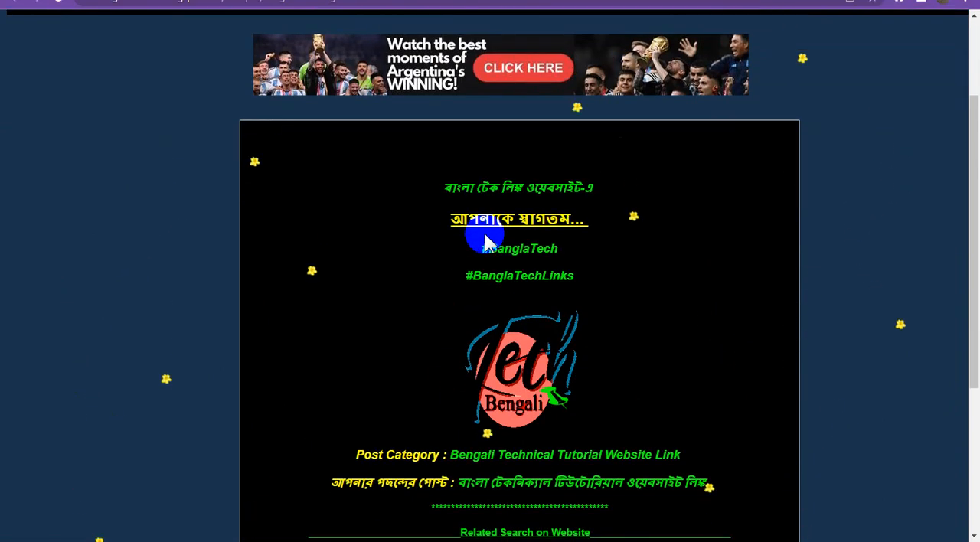
scroll(485, 242, "down", 3)
scroll(485, 242, "up", 3)
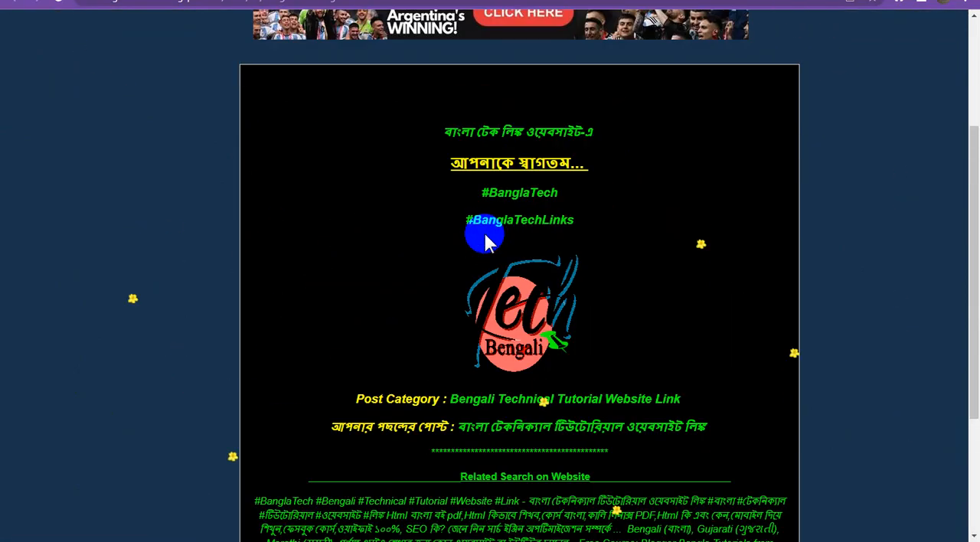
scroll(486, 237, "up", 3)
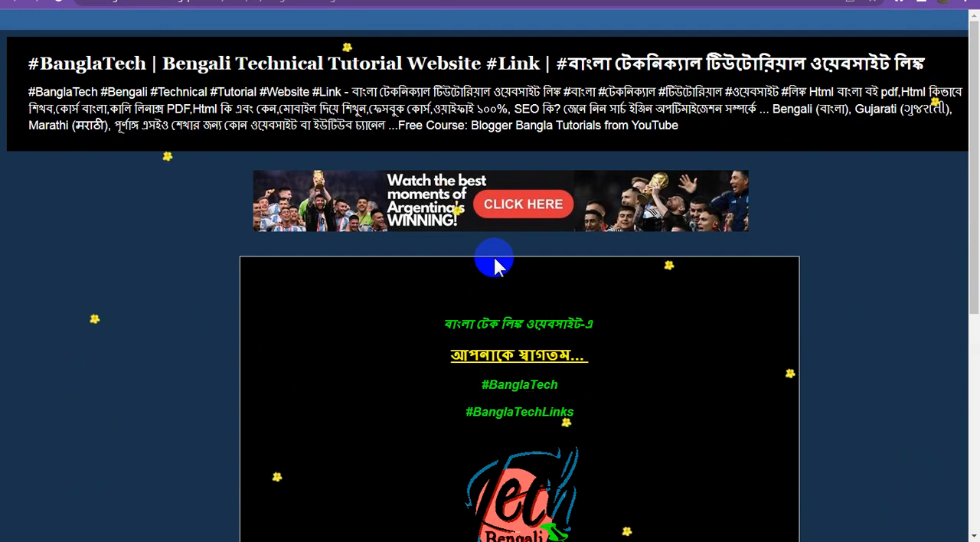
scroll(494, 264, "down", 5)
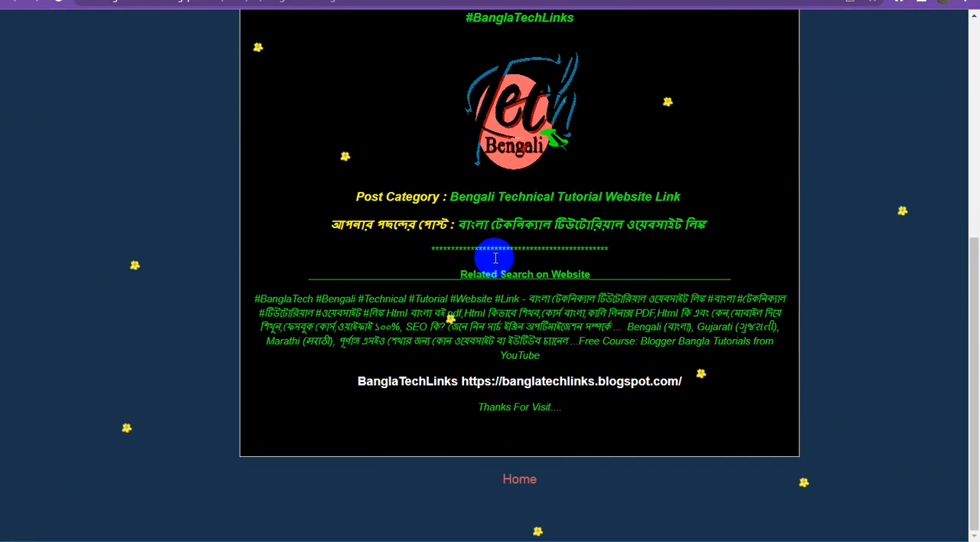
scroll(495, 258, "up", 3)
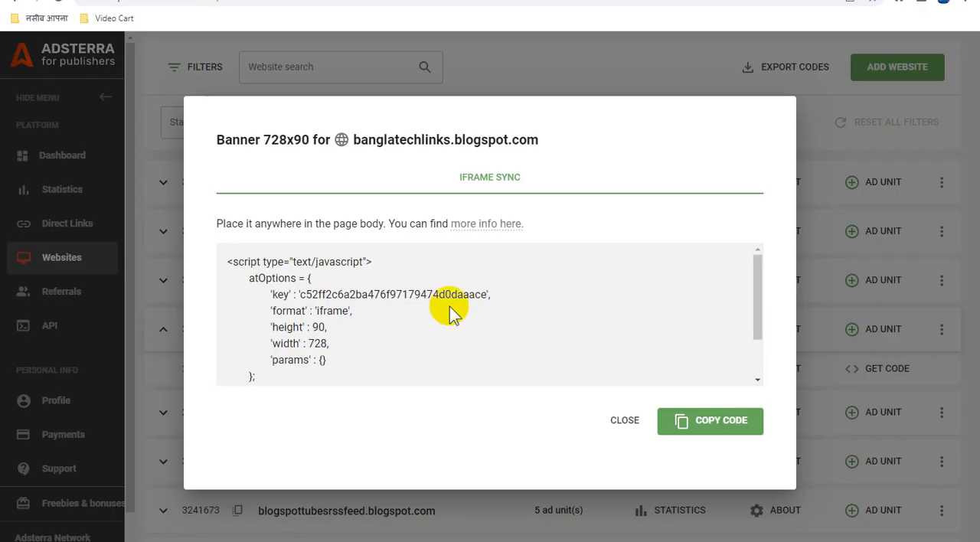
In Adsterra, close the banner code dialog and add a Banner 300x250 ad unit to banglatechlinks.blogspot.com.
left_click(618, 414)
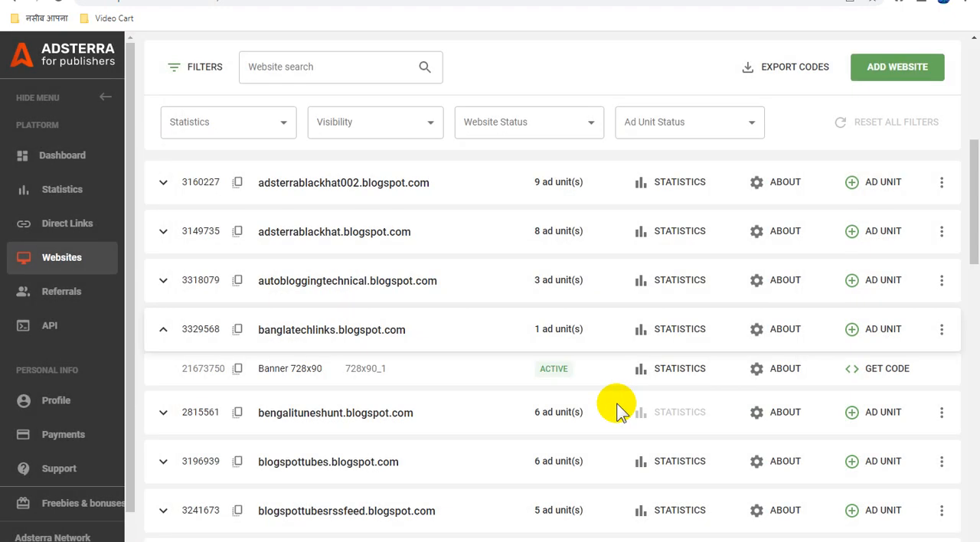
left_click(882, 330)
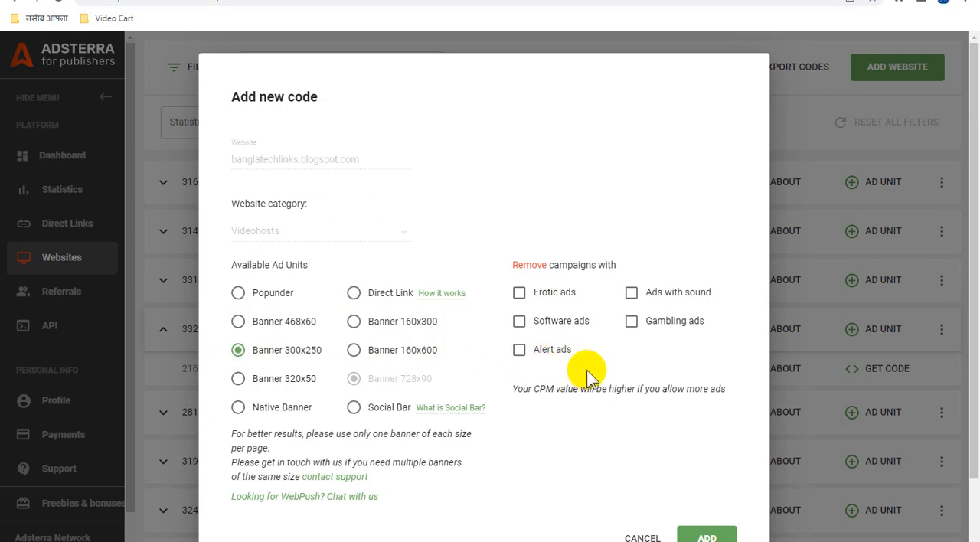
scroll(588, 373, "down", 1)
left_click(702, 465)
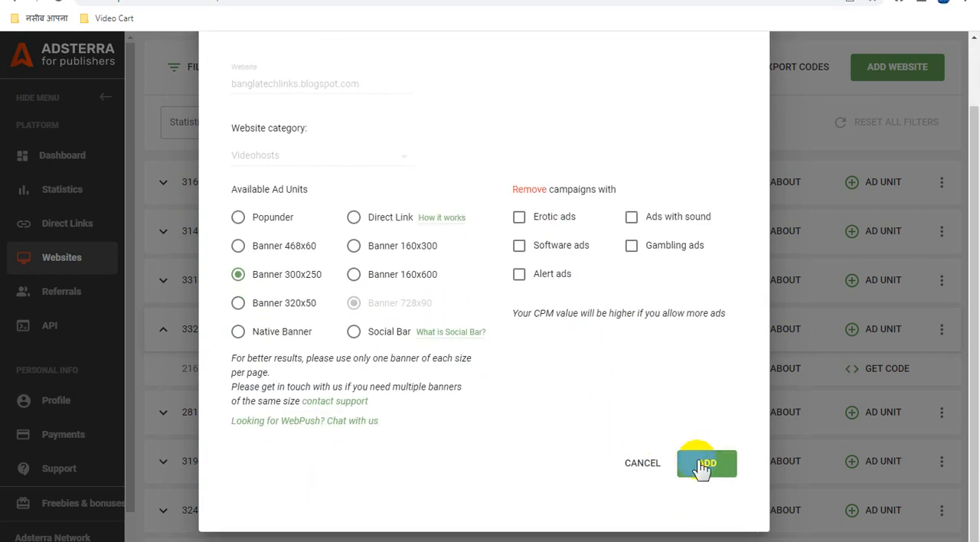
left_click(710, 469)
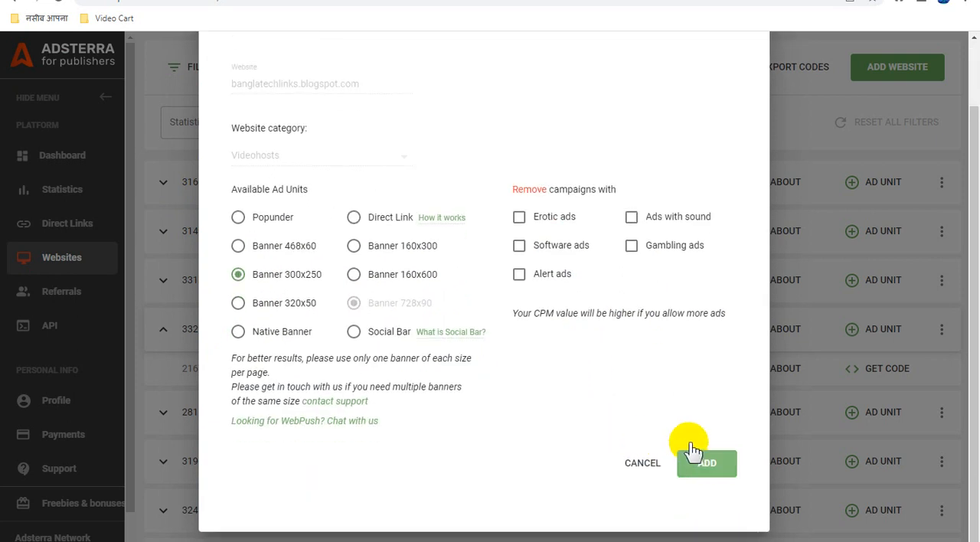
left_click(691, 452)
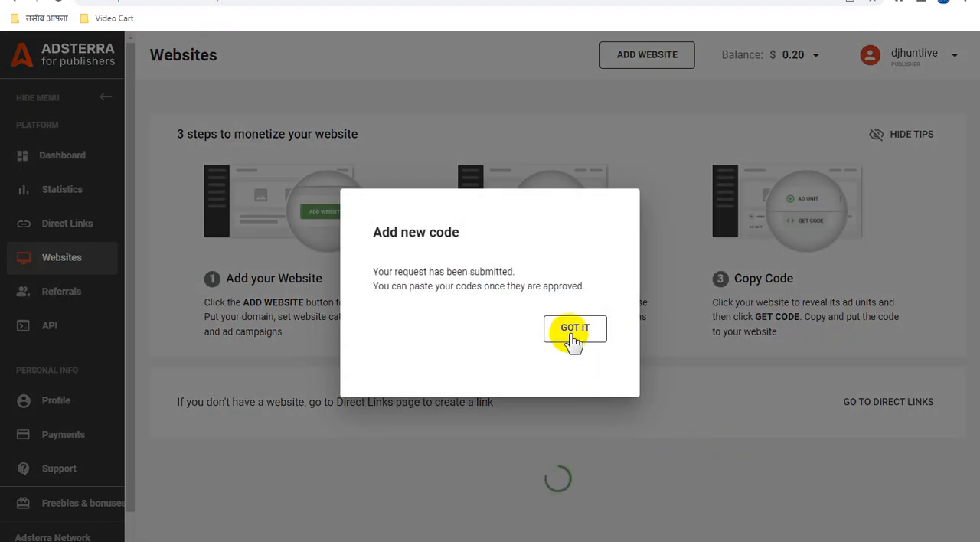
left_click(573, 330)
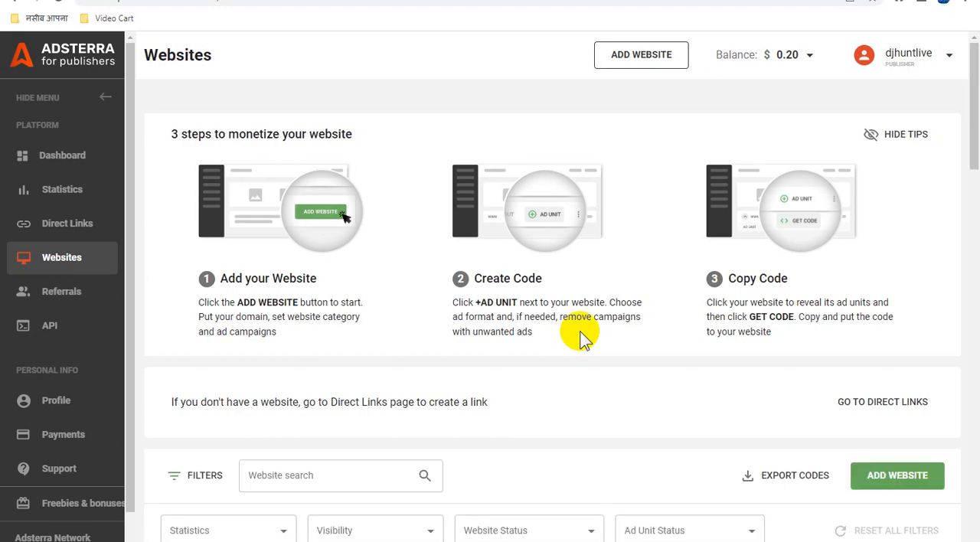
Check the banglatechlinks.blogspot.com entry in the Adsterra website list and view the blog page again.
scroll(582, 340, "down", 6)
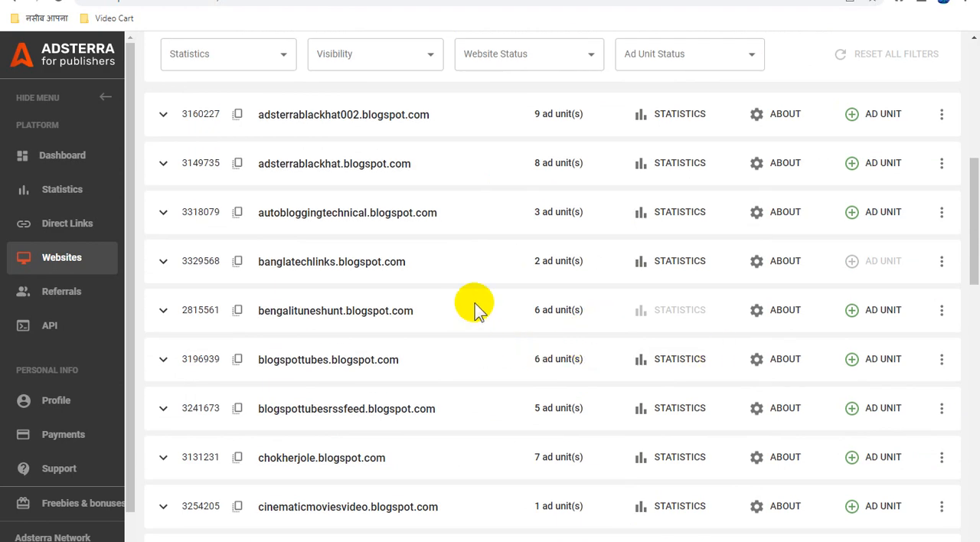
left_click(400, 310)
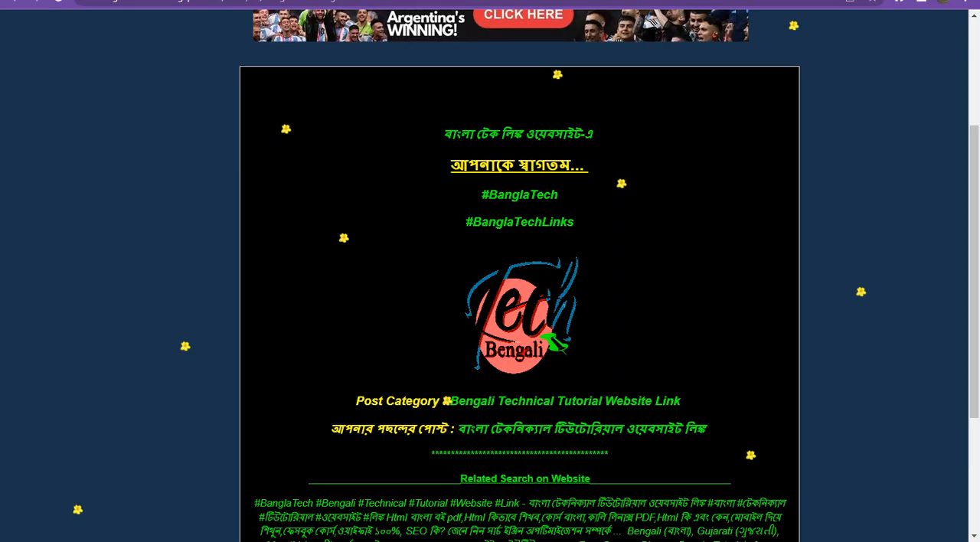
scroll(450, 291, "up", 2)
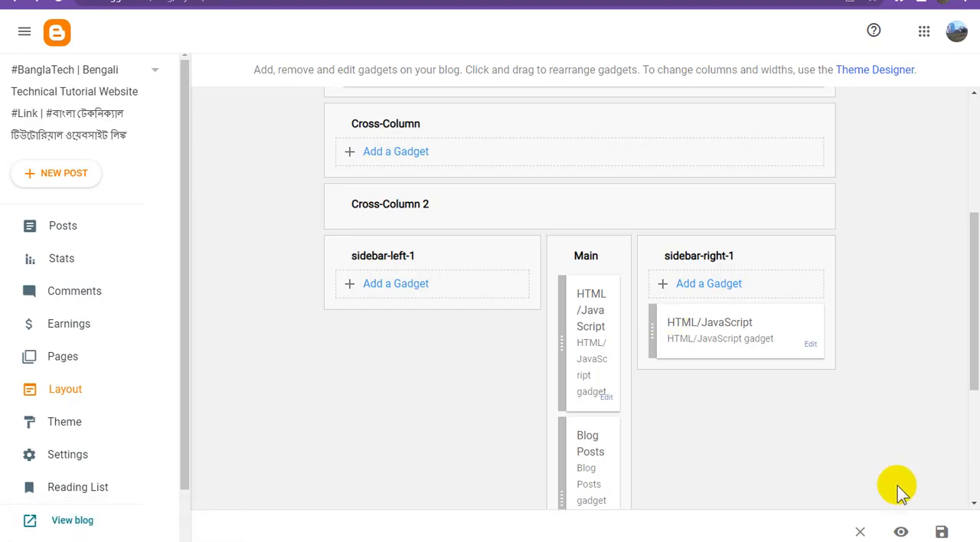
Save the Blogger layout again and open the live blog to view the banner above the post.
left_click(943, 531)
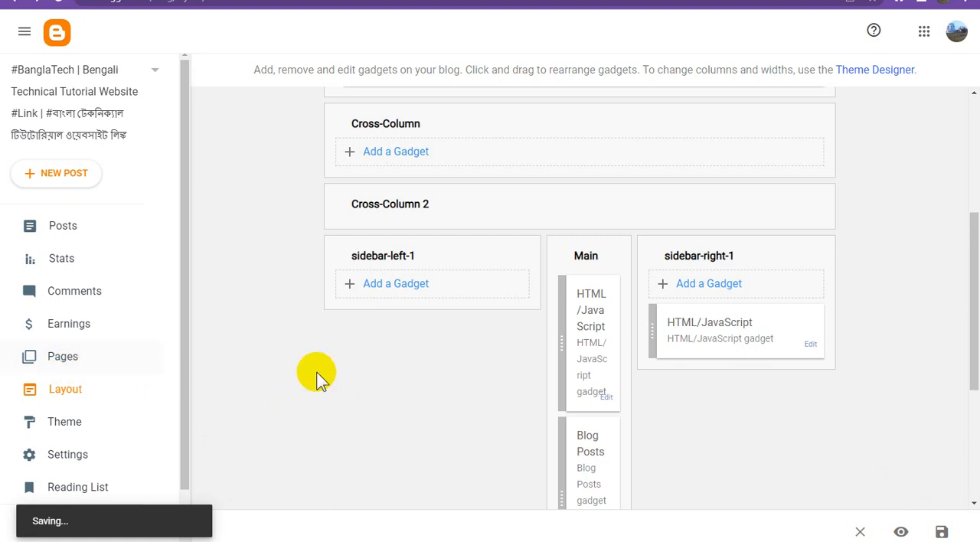
scroll(115, 437, "down", 1)
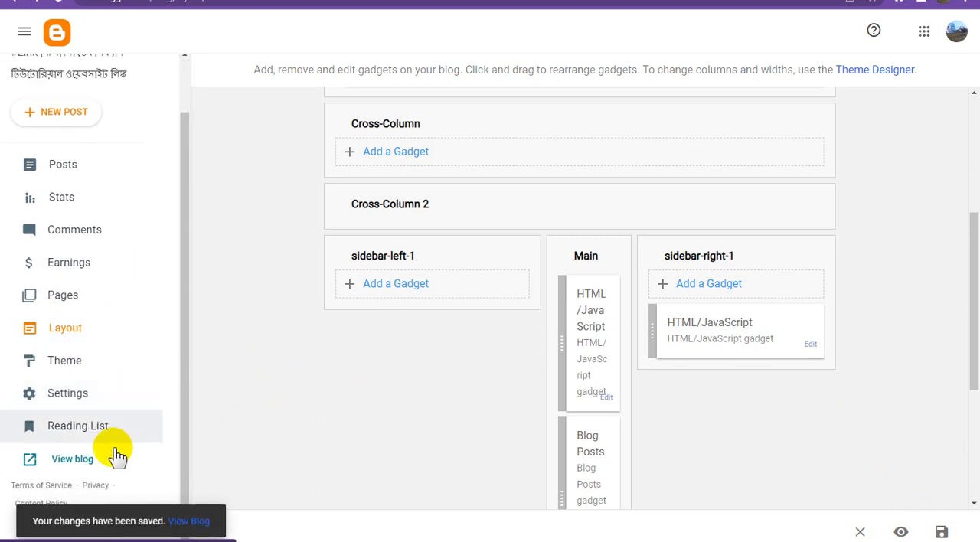
left_click(79, 462)
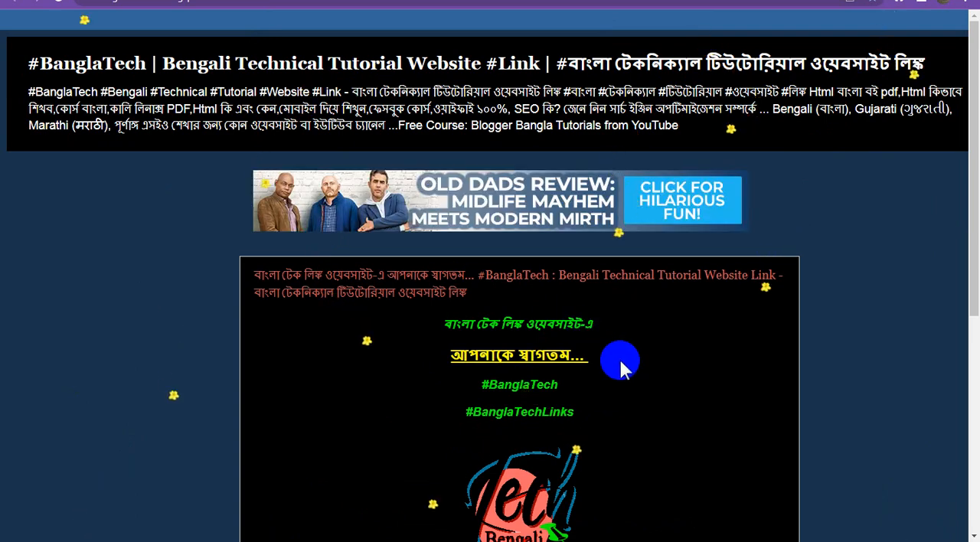
Examine the live blog page from header to footer for the 728x90 banner's placement and free spots for more ads.
scroll(619, 361, "down", 3)
scroll(620, 360, "up", 3)
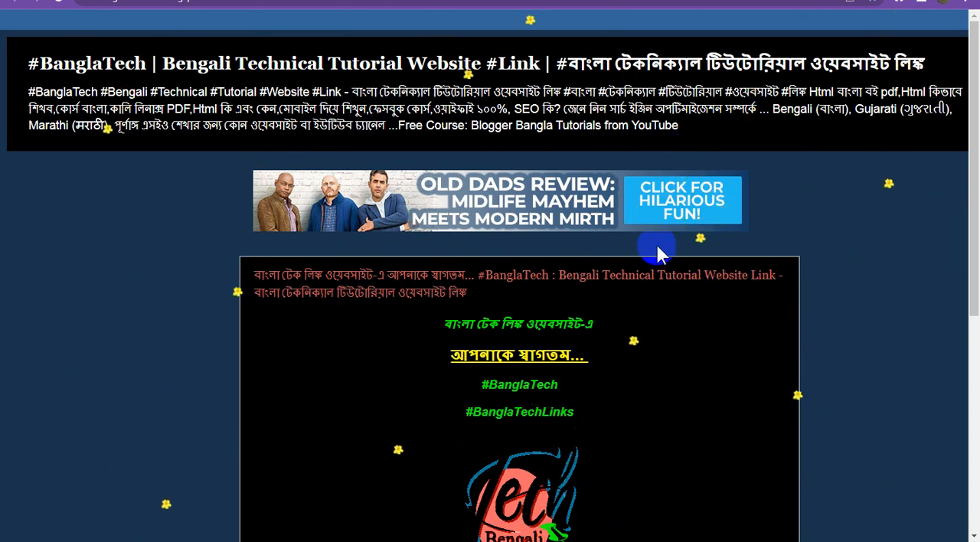
scroll(657, 247, "down", 2)
scroll(657, 247, "up", 2)
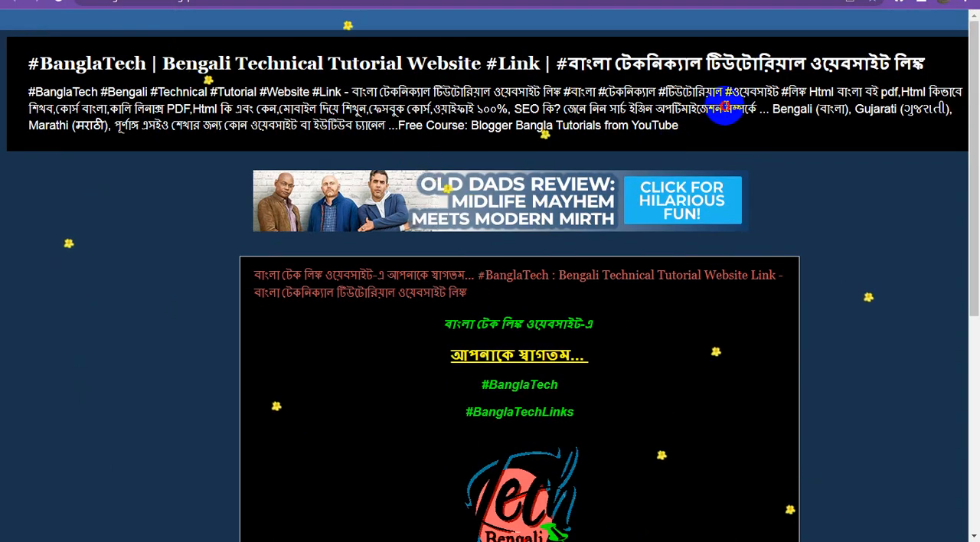
scroll(836, 304, "down", 5)
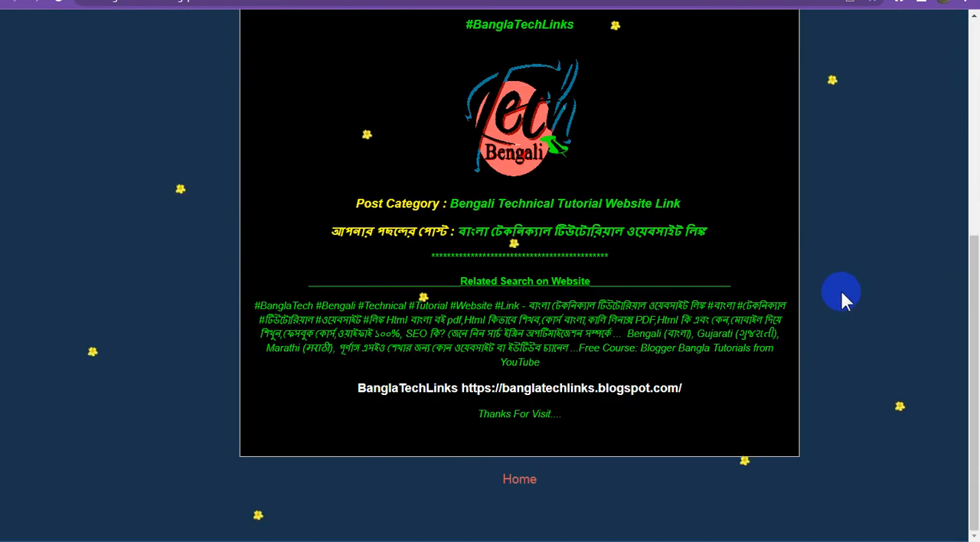
scroll(842, 298, "up", 3)
scroll(839, 296, "up", 1)
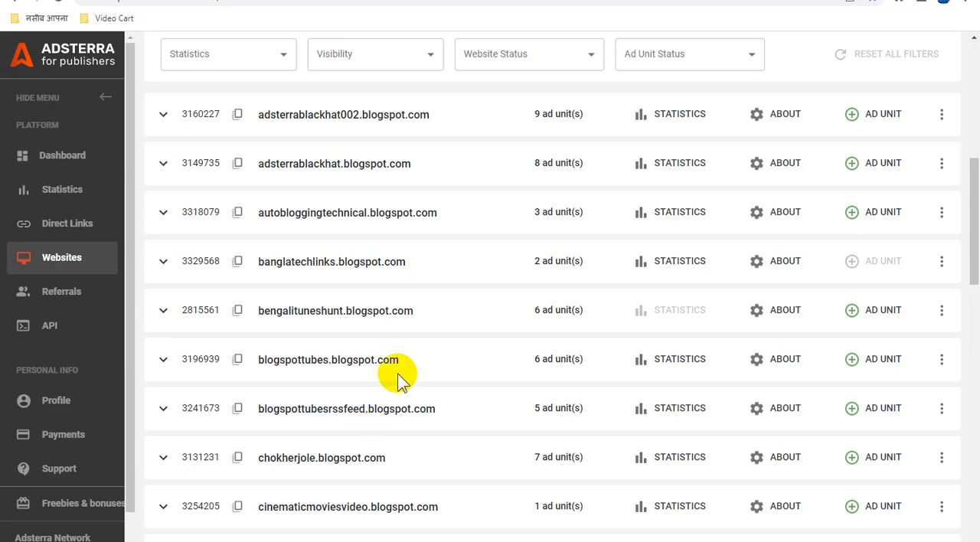
scroll(398, 375, "up", 3)
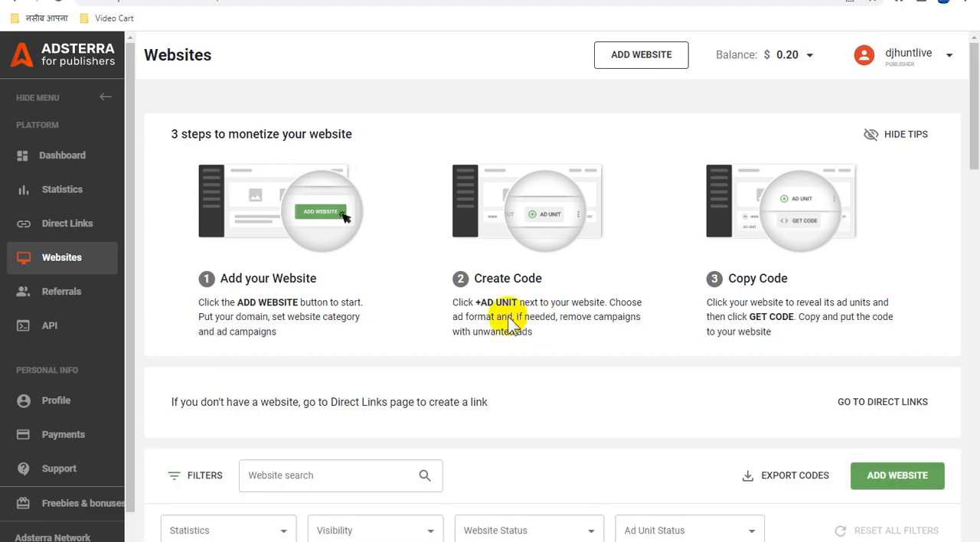
In Adsterra, expand the banglatechlinks.blogspot.com entry and copy the code of its Banner 728x90 ad unit.
scroll(512, 317, "down", 5)
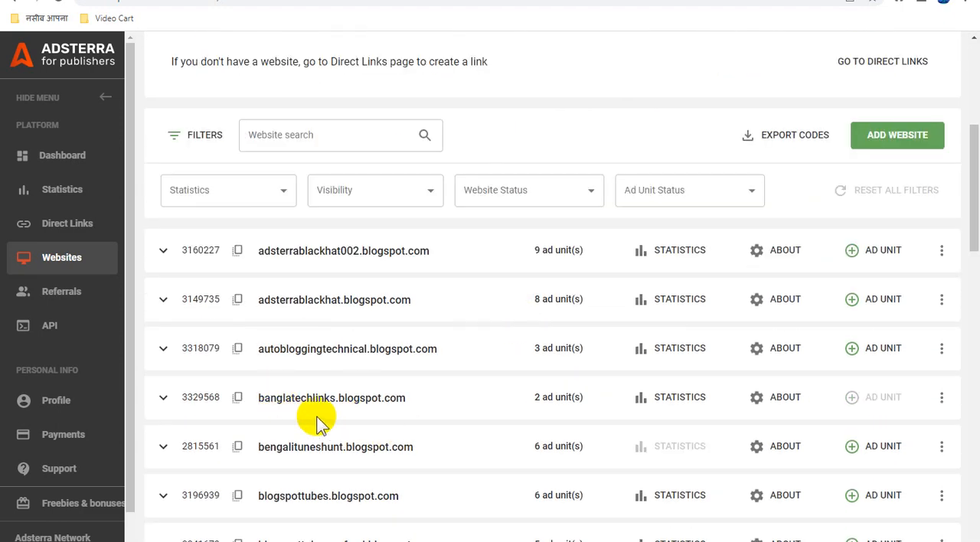
scroll(349, 416, "down", 1)
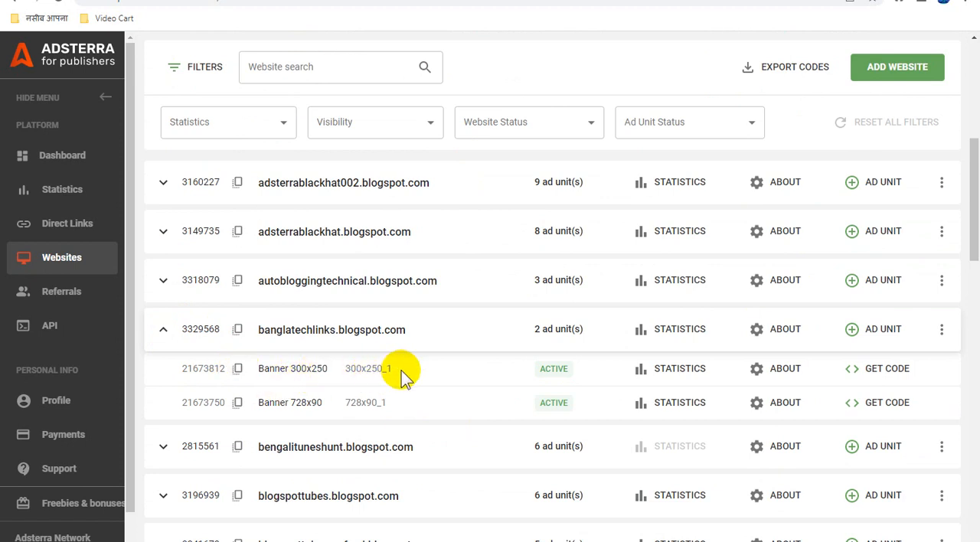
left_click(877, 406)
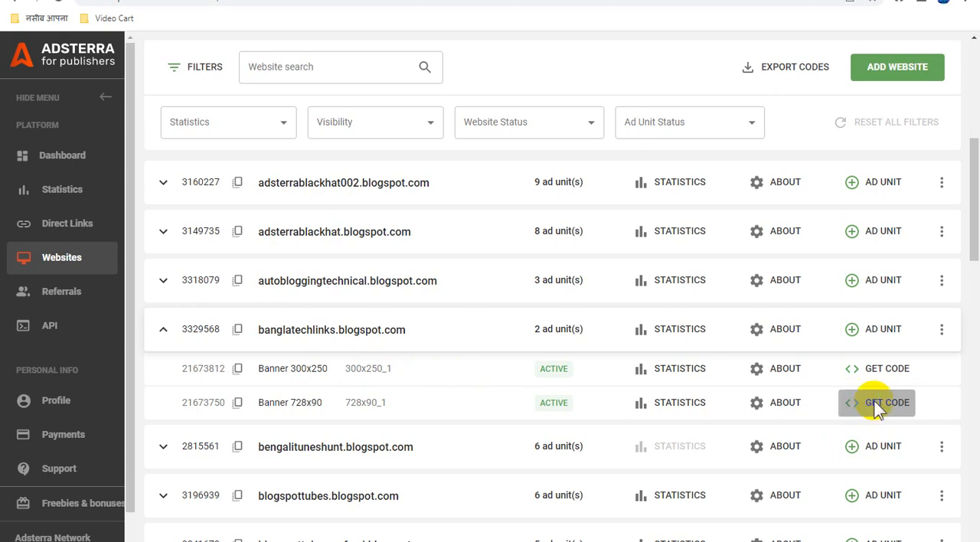
left_click(877, 410)
left_click(715, 422)
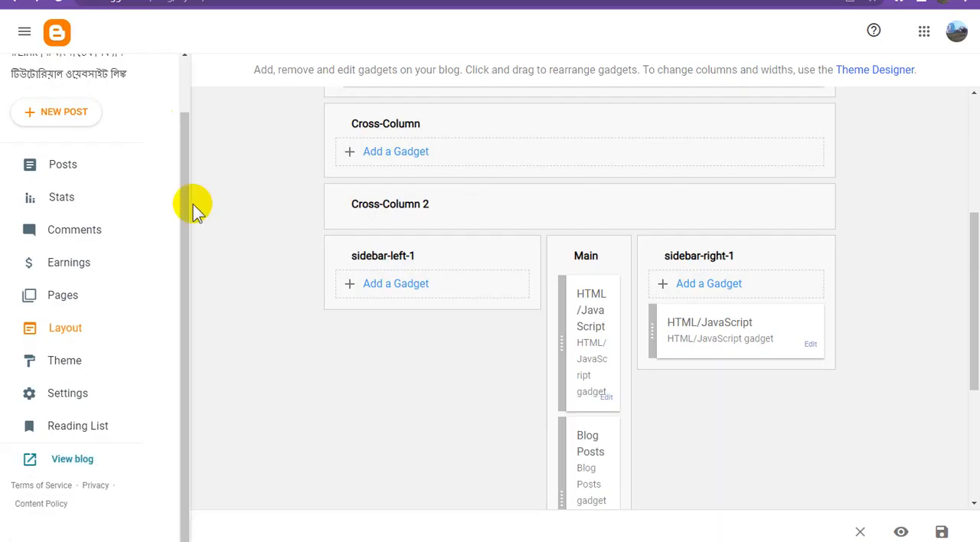
Switch to Blogger and open the published Bengali Technical Tutorial Website Link post for editing.
left_click(79, 176)
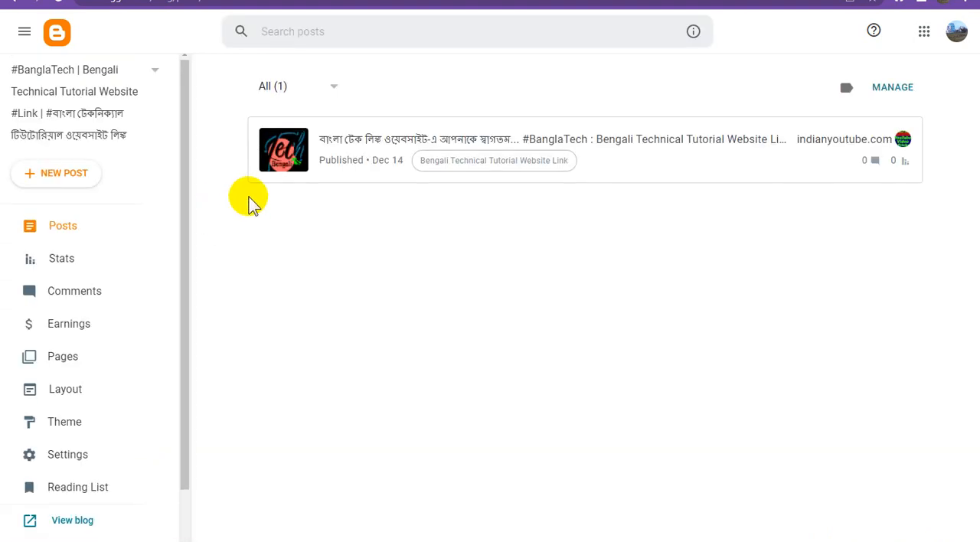
mouse_move(586, 146)
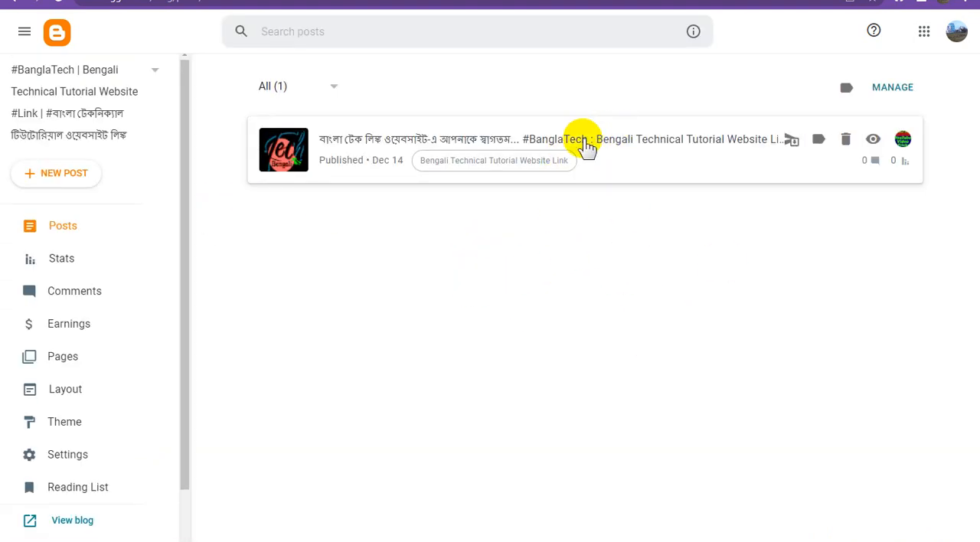
left_click(610, 146)
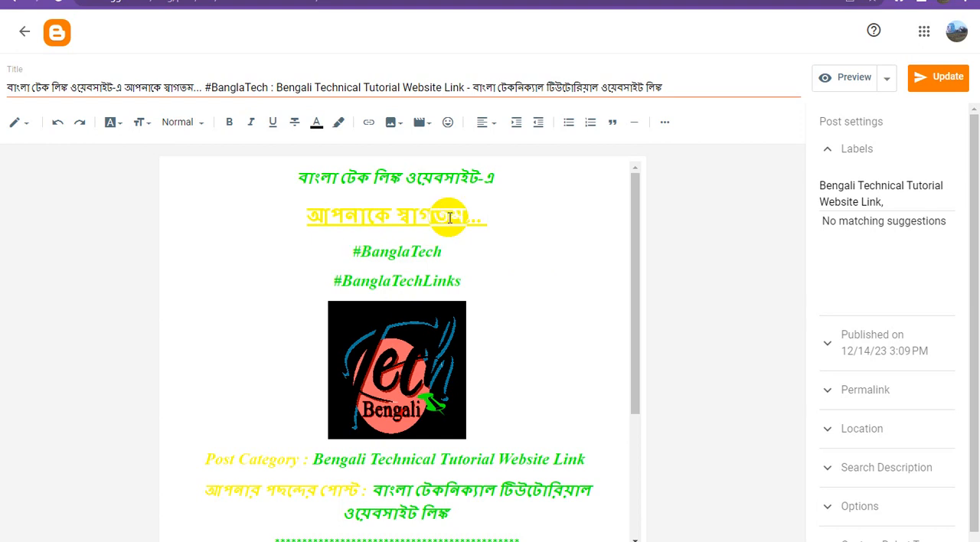
Add an "ads" placeholder line at the very start of the post and replace it in HTML view with the 728x90 banner code.
double_click(316, 174)
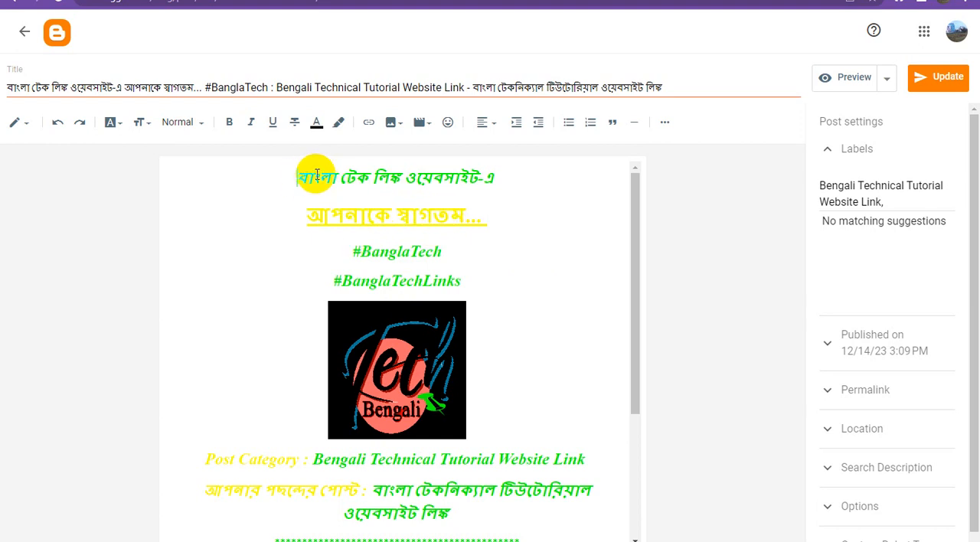
left_click(323, 174)
key("Return")
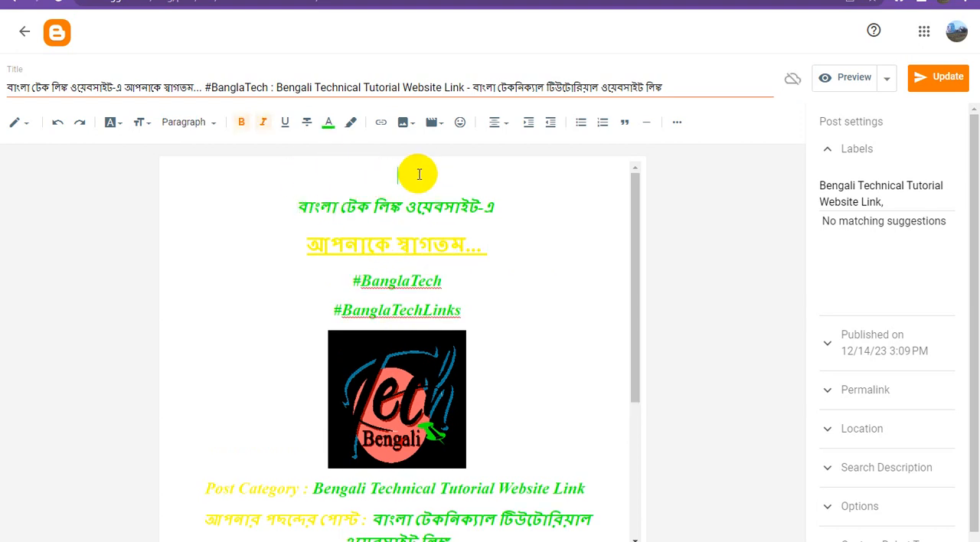
type("ad")
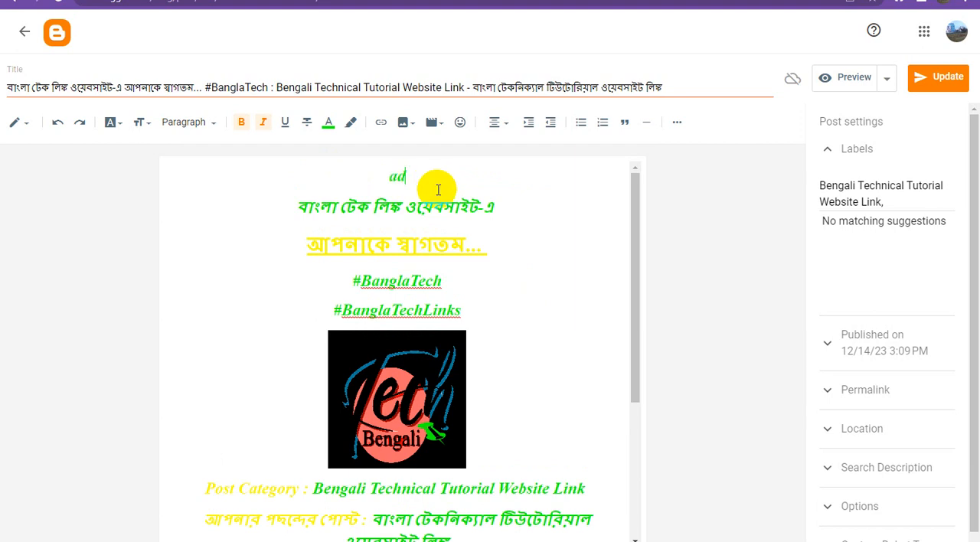
type("s")
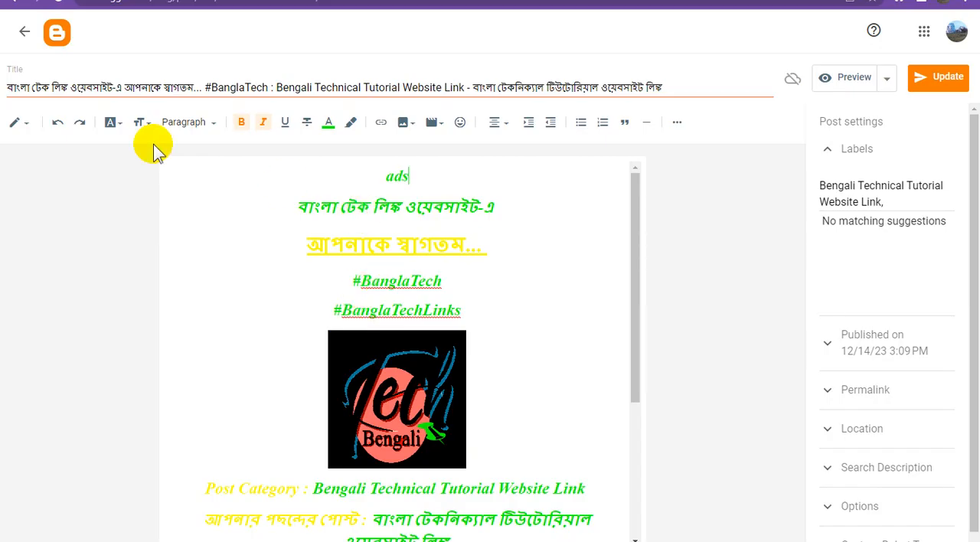
left_click(23, 124)
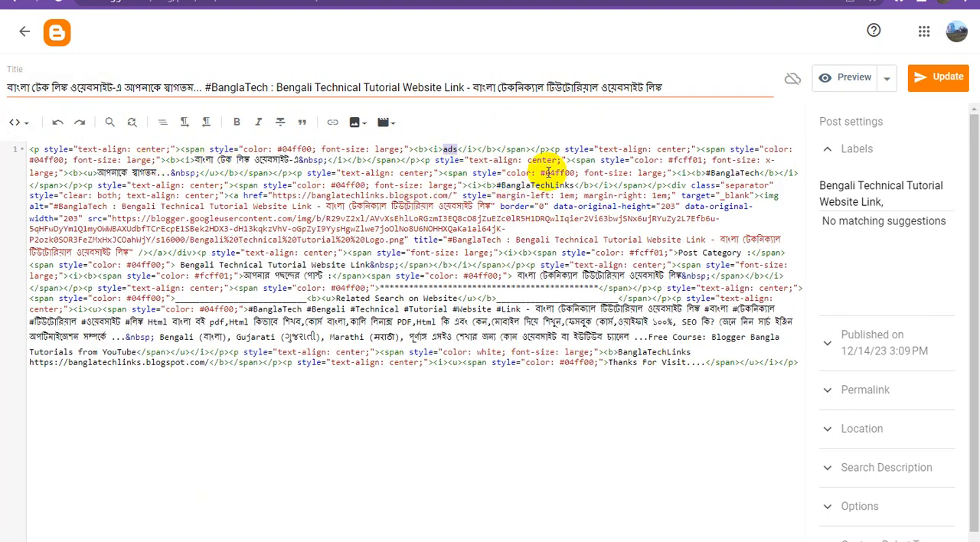
type("<script type=\"text/javascript\"> \tatOptions = { \t\t'key' : 'c52ff2c6a2ba476f97179474d0daaace', \t\t'format' : 'iframe', \t\t'height' : 90, \t\t'width' : 728, \t\t'params' : {} \t}; \tdocument.write('<scr' + 'ipt type=\"text/javascript\" src=\"//inventorypikepockets.com/c52ff2c6a2ba476f97179474d0daaace/invoke.js\"></scr' + 'ipt>'); </script>")
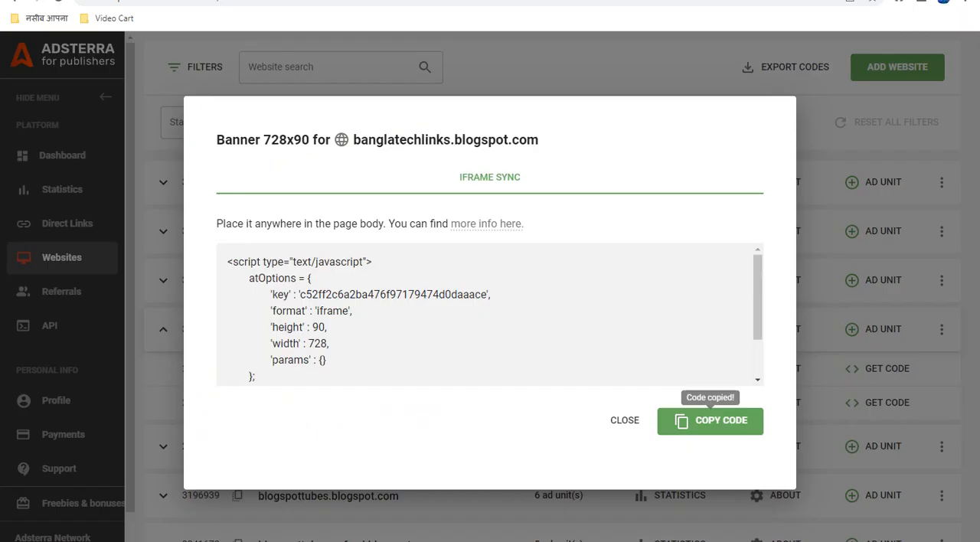
In Adsterra, close the 728x90 code dialog, copy the Banner 300x250 ad unit's code and return to the Blogger post.
left_click(624, 421)
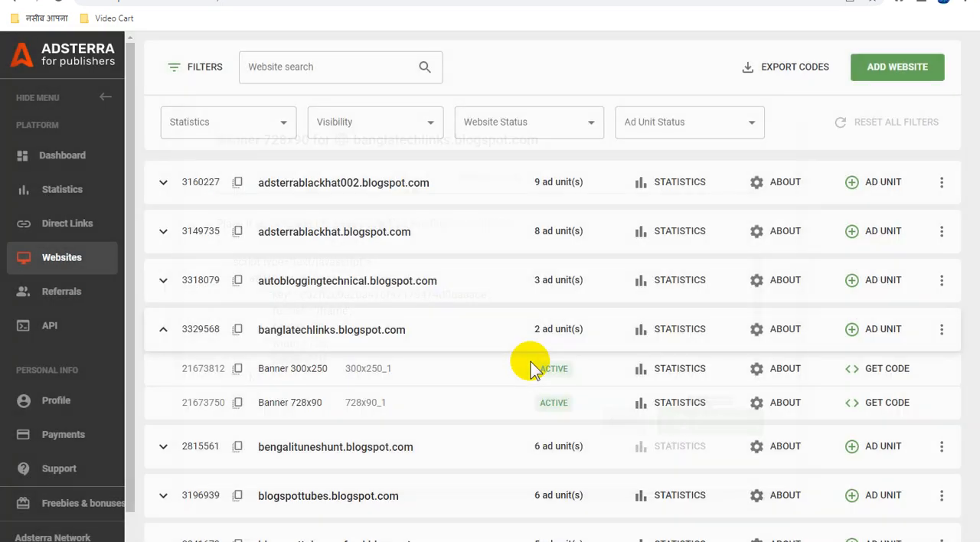
left_click(886, 371)
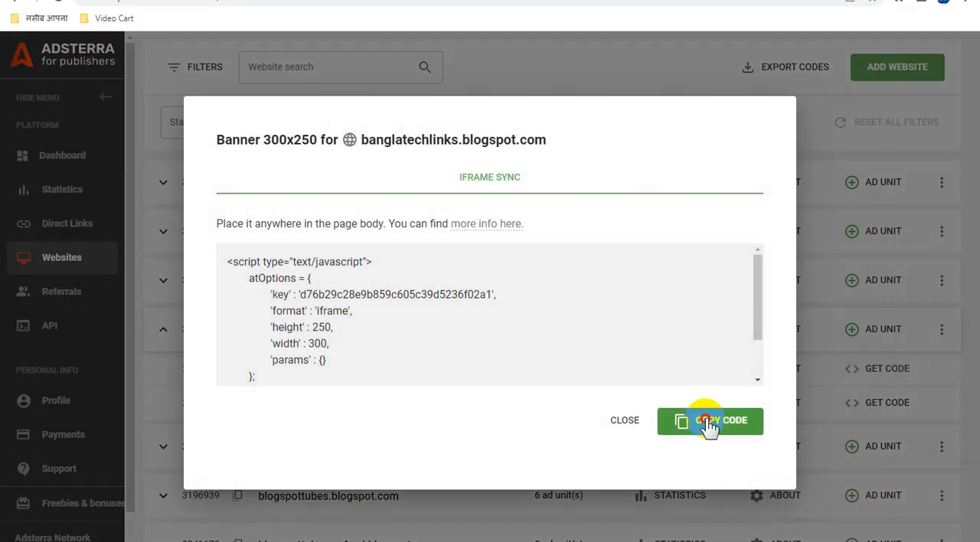
left_click(708, 426)
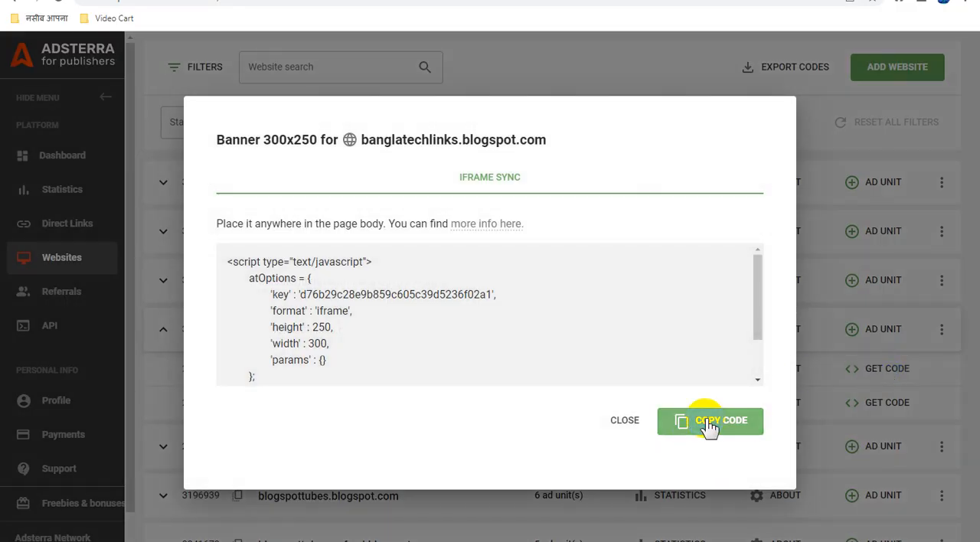
key("alt+Tab")
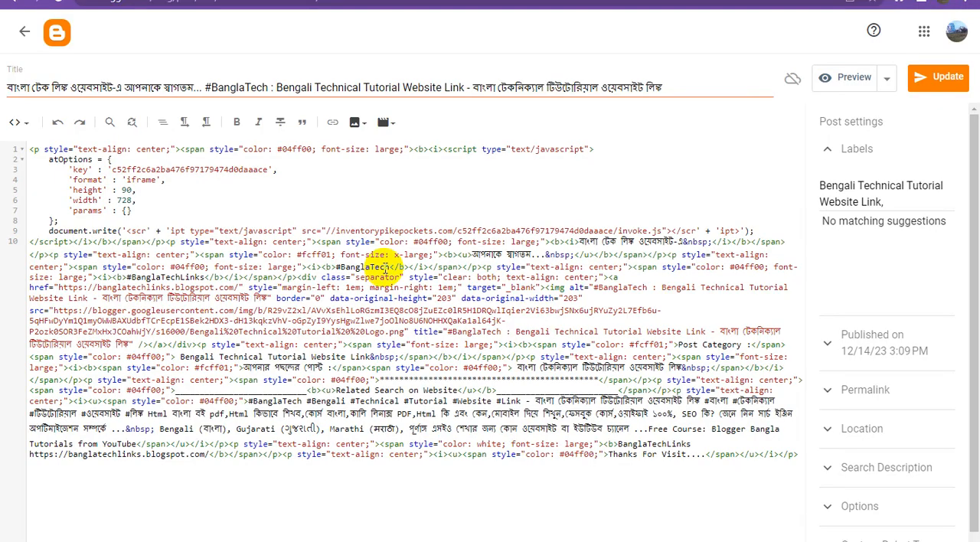
In Compose view, add an "ads" placeholder line between the row of asterisks and the "Related Search on Website" heading.
left_click(19, 122)
left_click(46, 158)
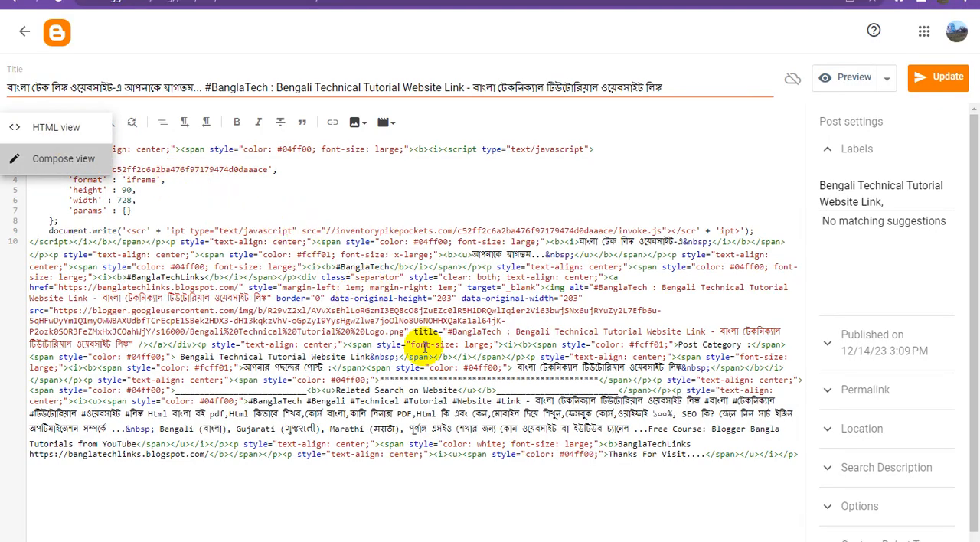
scroll(431, 348, "down", 3)
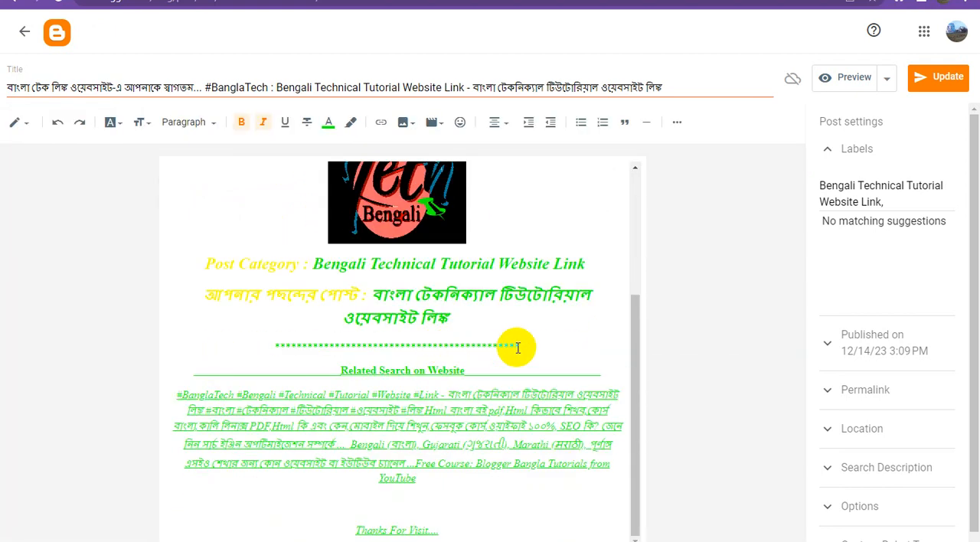
left_click(435, 352)
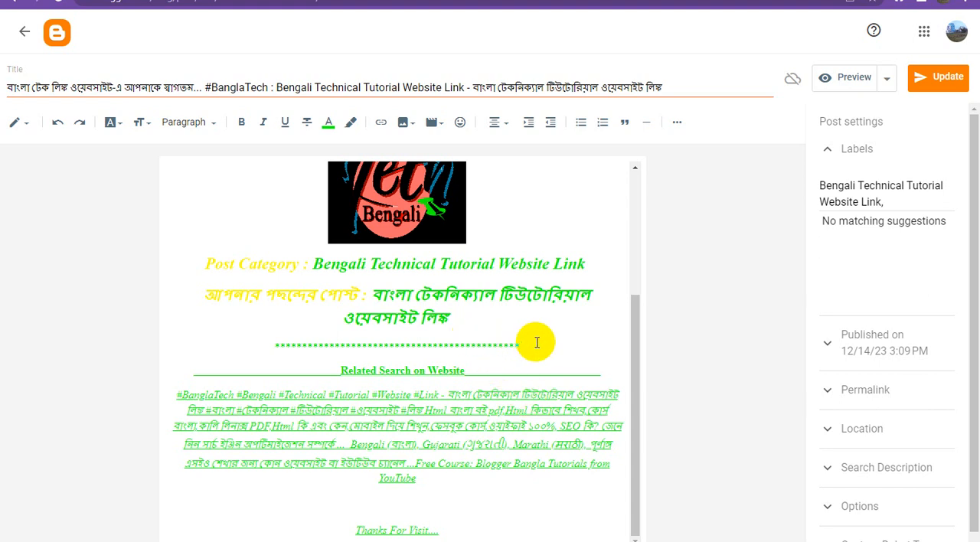
left_click(536, 342)
key("Return")
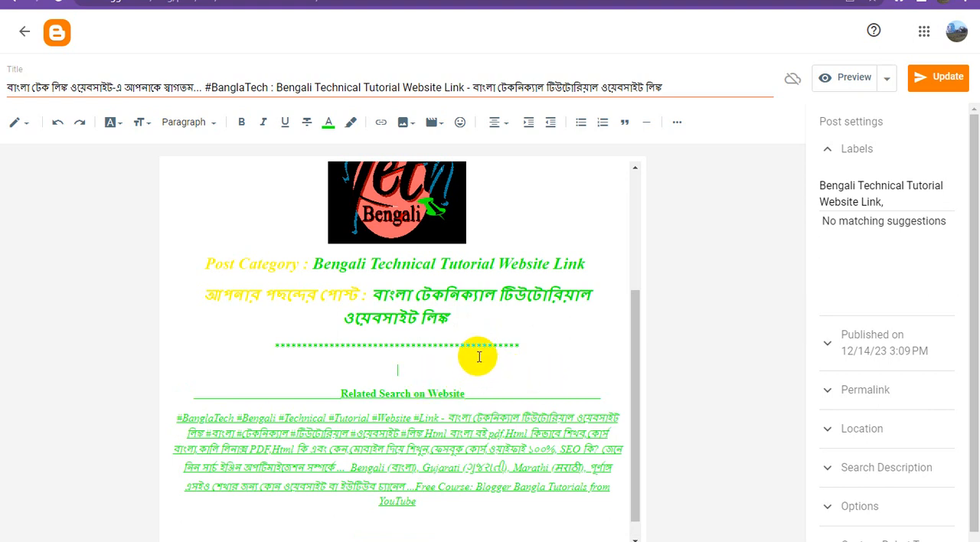
type("ads")
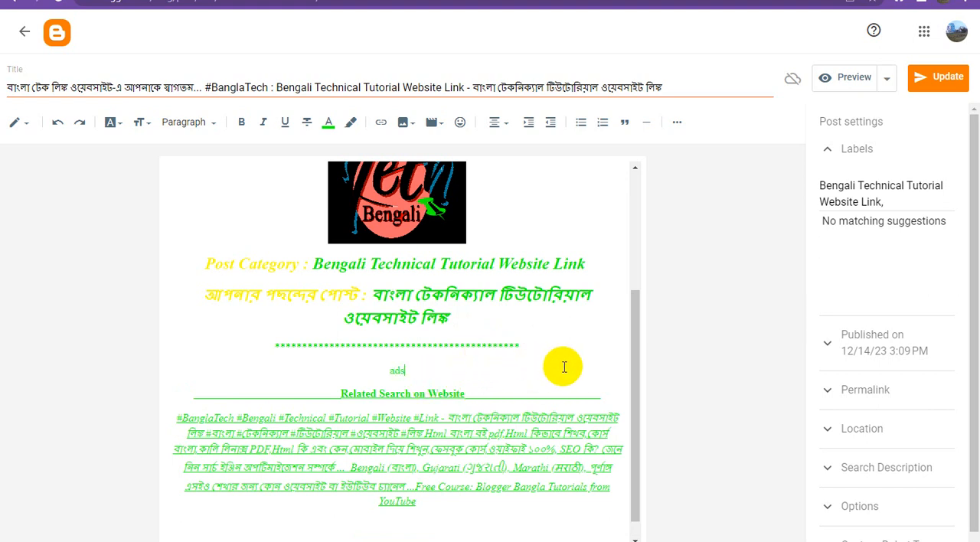
Find the "ads" placeholder in the post's HTML view and replace it with the 300x250 banner code.
left_click(16, 122)
left_click(45, 99)
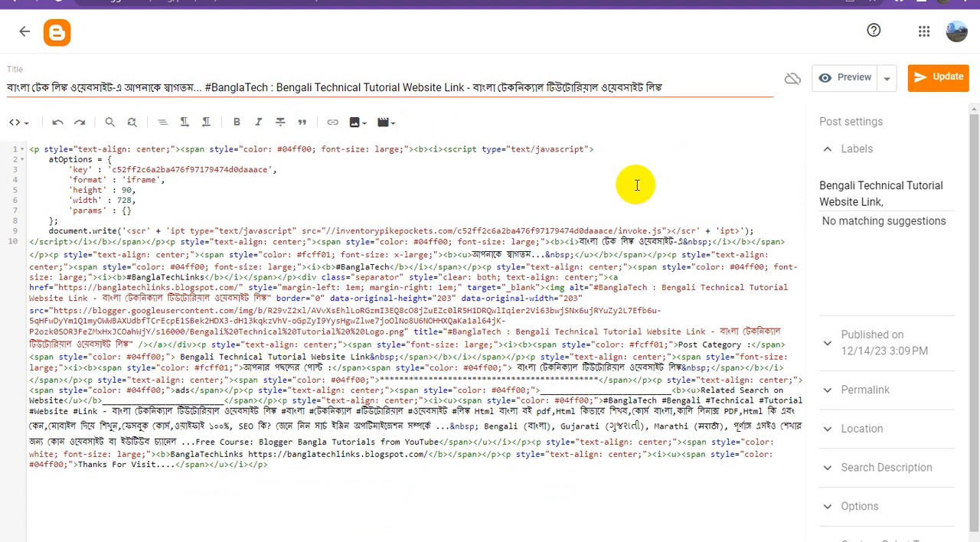
key("ctrl+f")
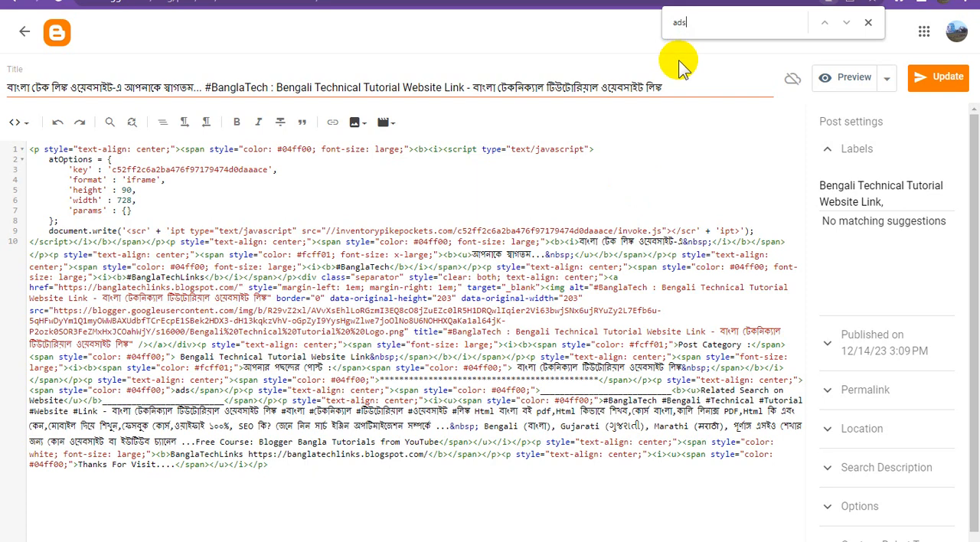
left_click(864, 25)
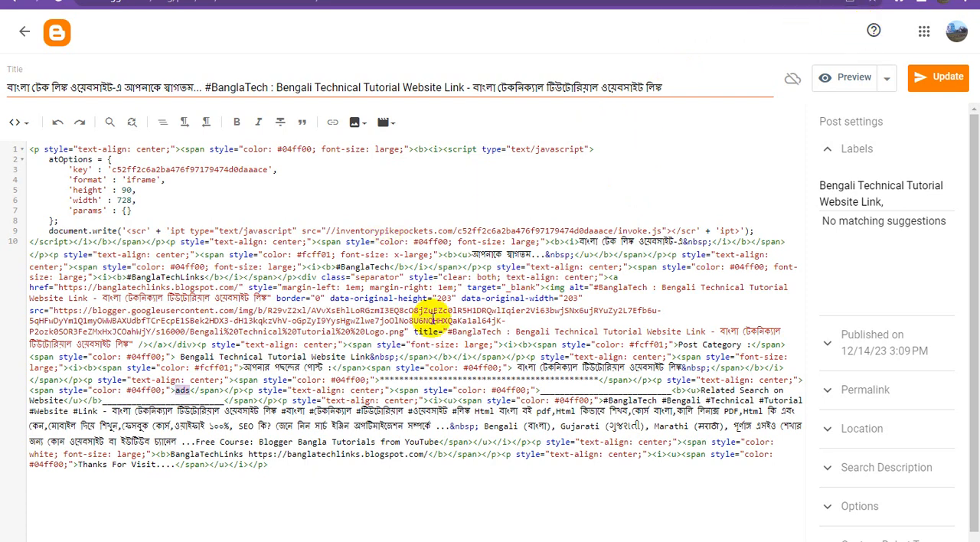
left_click(224, 380)
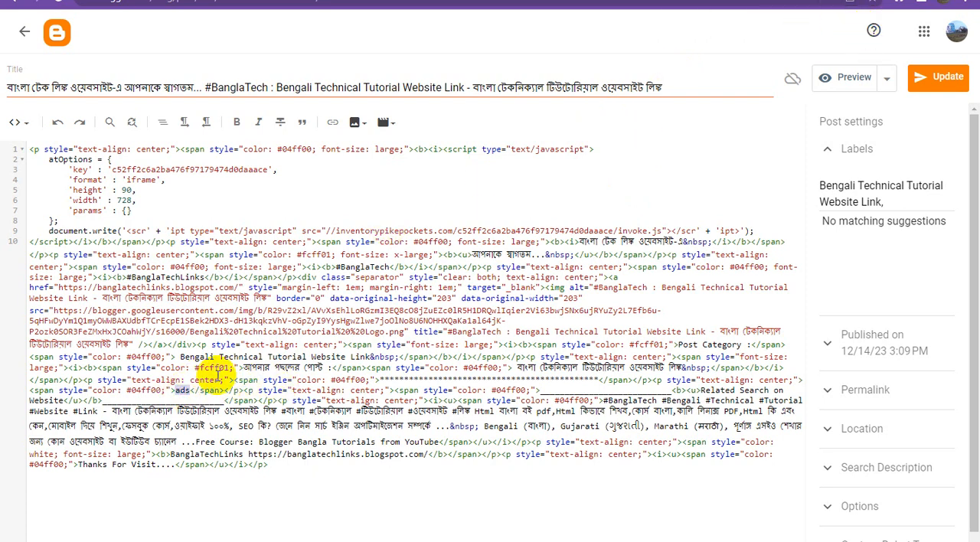
type("<script type=\"text/javascript\">     atOptions = {         'key' : 'd76b29c28e9b859c605c39d5236f02a1',         'format' : 'iframe',         'height' : 250,         'width' : 300,         'params' : {}     };     document.write('<scr' + 'ipt type=\"text/javascript\" src=\"//inventorypikepockets.com/d76b29c28e9b859c605c39d5236f02a1/invoke.js\"></scr' + 'ipt>'); </script>")
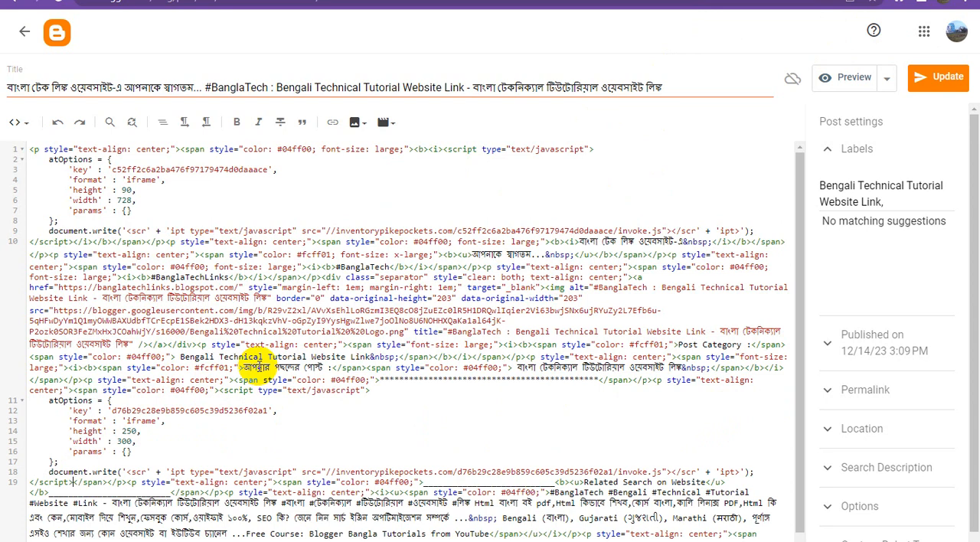
Return to Compose view and insert a horizontal line directly below the "Related Search on Website" heading.
left_click(18, 122)
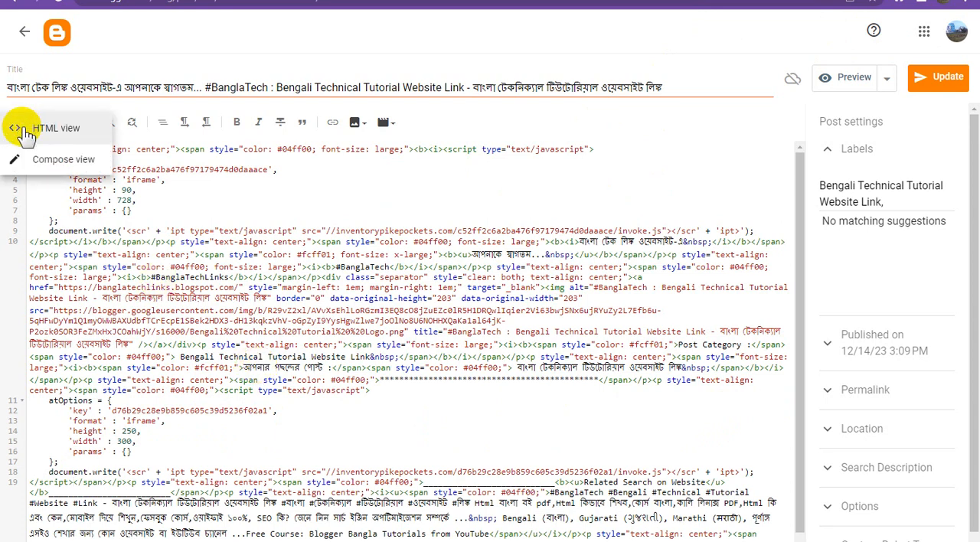
left_click(45, 161)
scroll(481, 383, "down", 3)
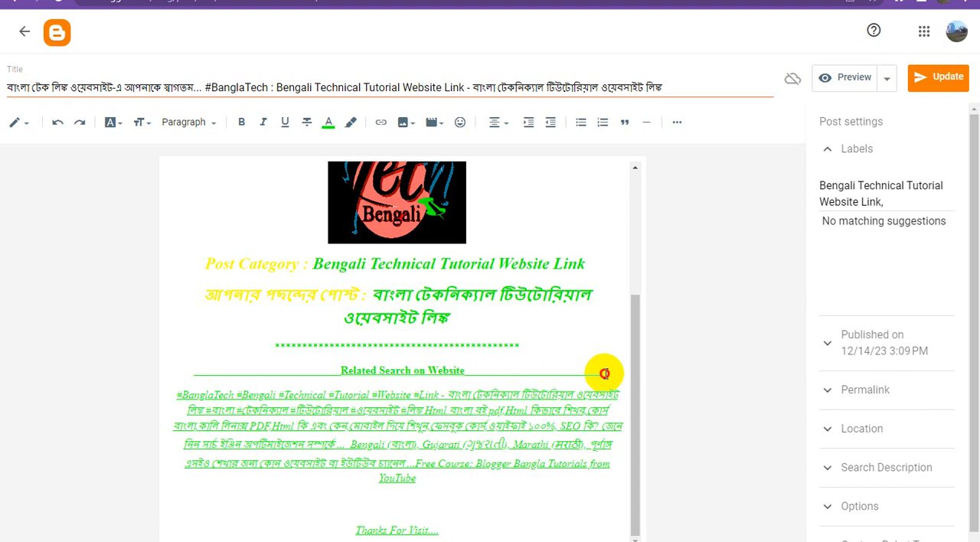
left_click(648, 126)
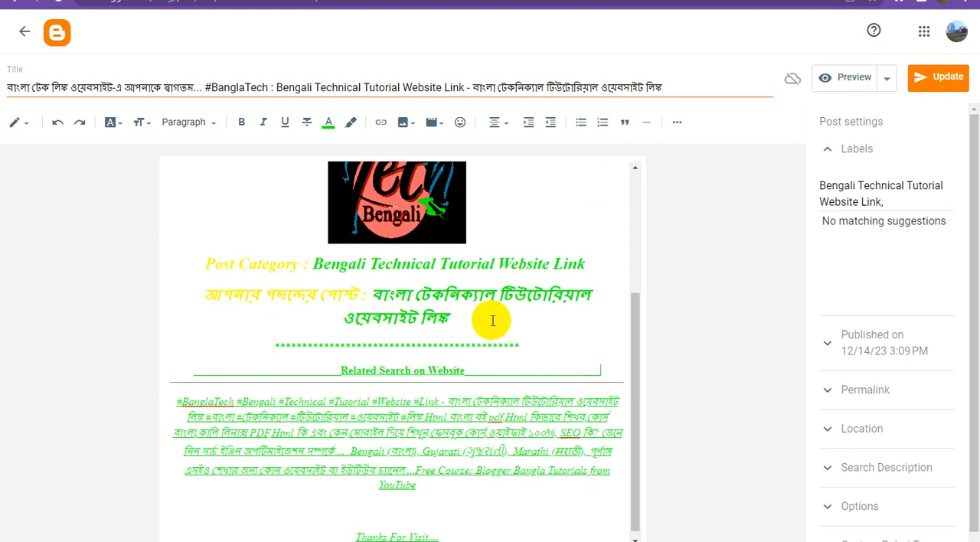
Publish the updated Blogger post and reload the blog's home page.
scroll(549, 382, "up", 3)
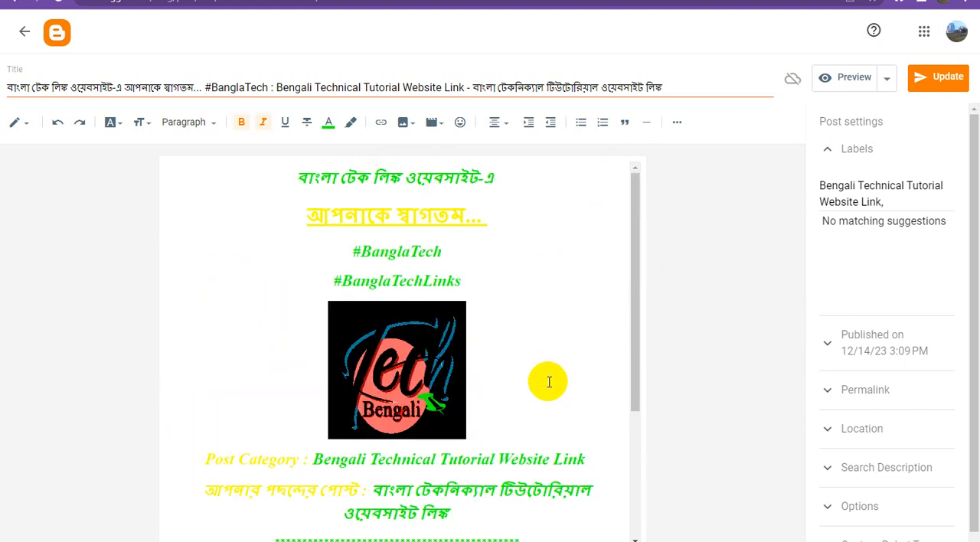
left_click(939, 80)
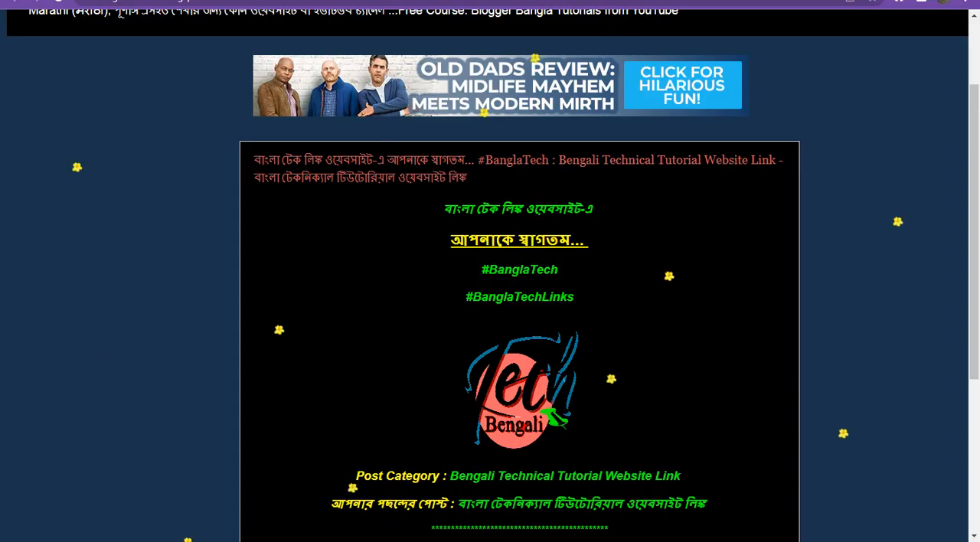
scroll(485, 279, "up", 3)
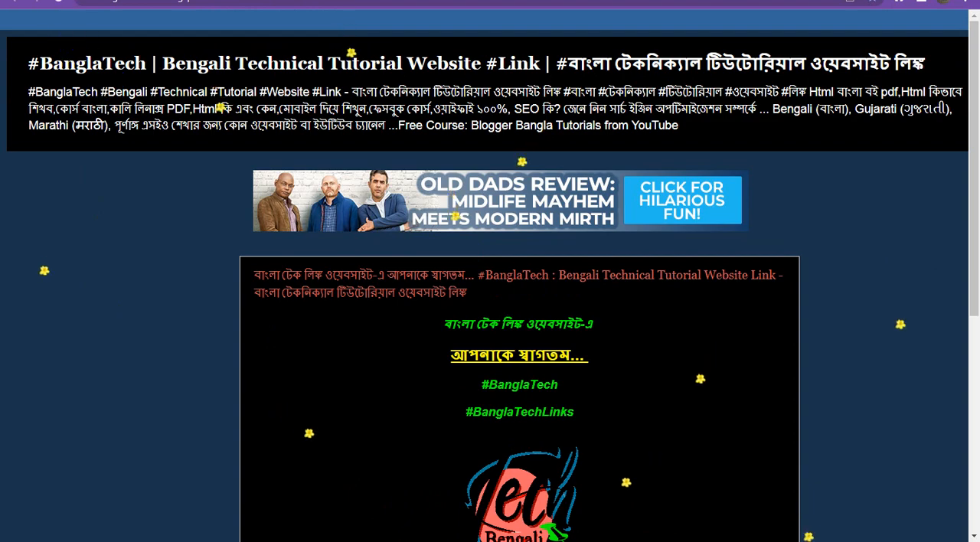
left_click(58, 1)
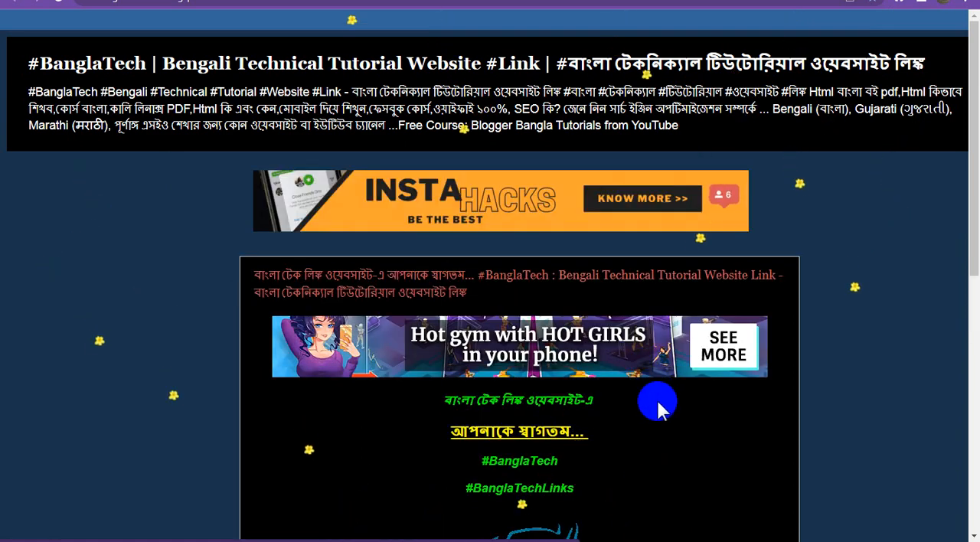
Examine the 728x90 and 300x250 banner ads above the posts and inside the post on the live blog.
scroll(660, 406, "down", 3)
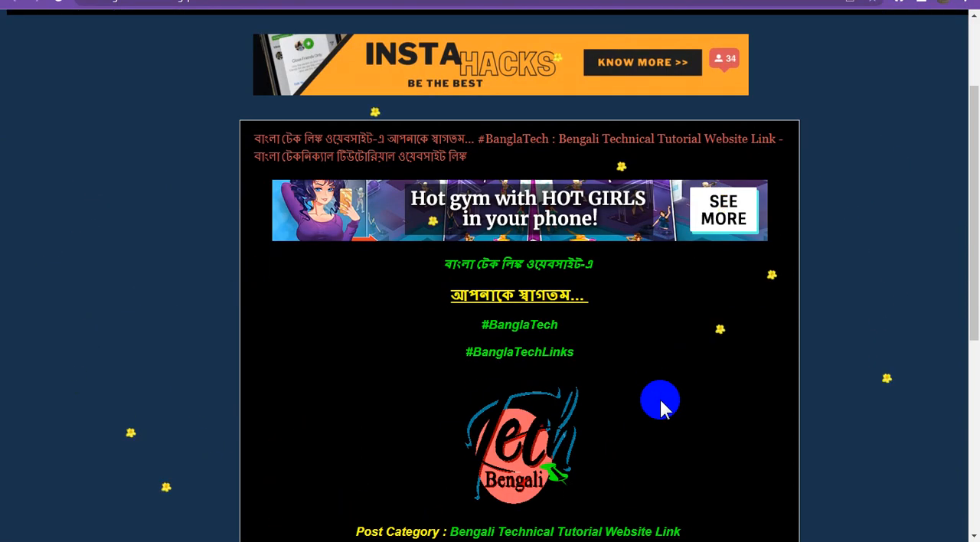
scroll(660, 405, "down", 4)
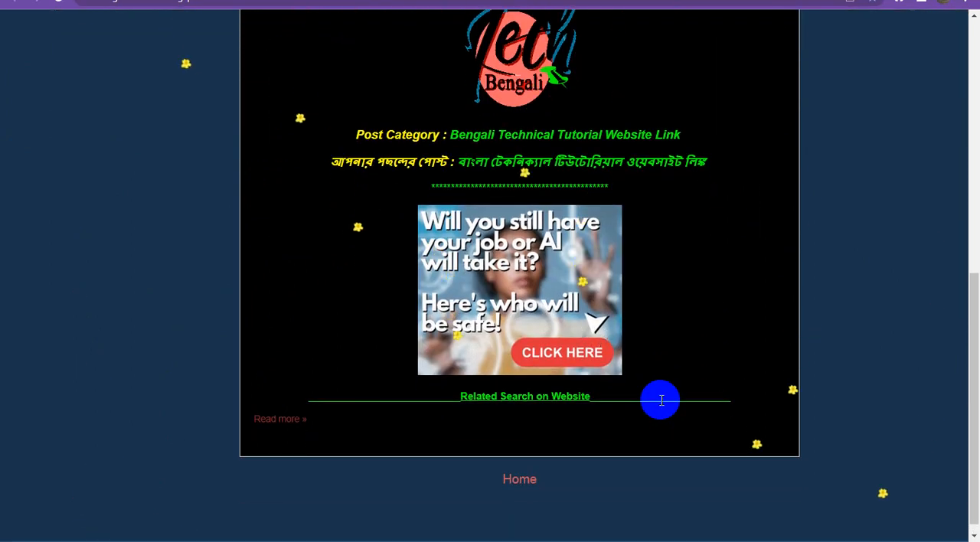
scroll(659, 405, "up", 3)
scroll(660, 405, "up", 2)
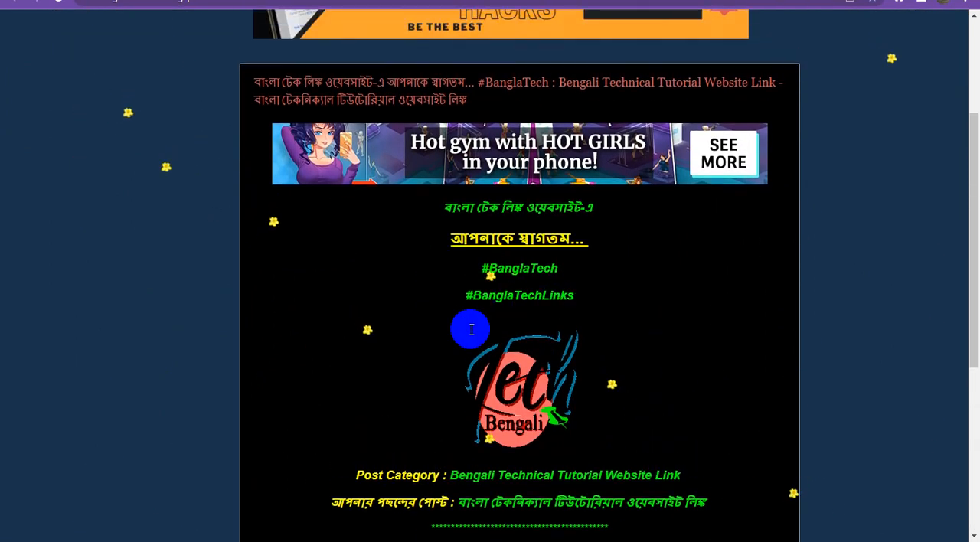
scroll(682, 394, "up", 3)
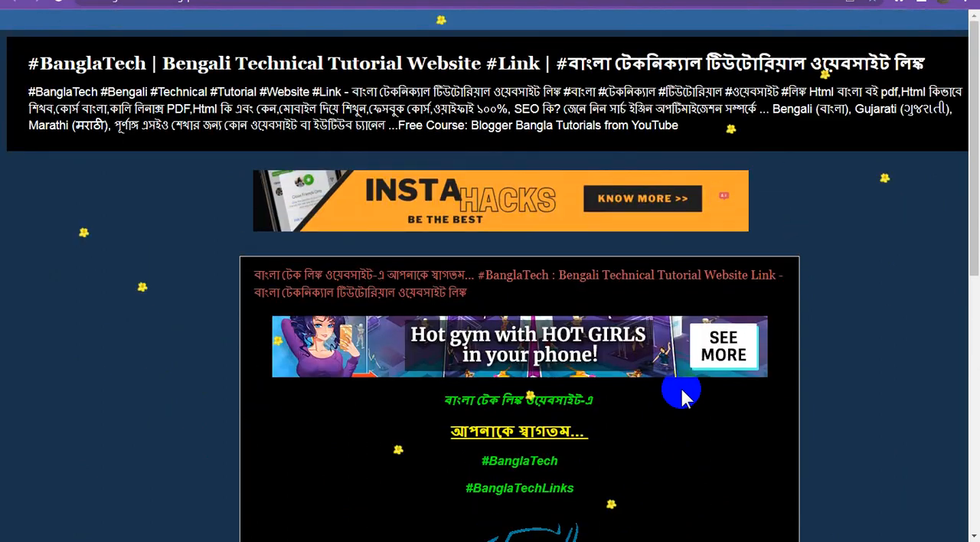
scroll(683, 394, "down", 3)
scroll(683, 394, "down", 4)
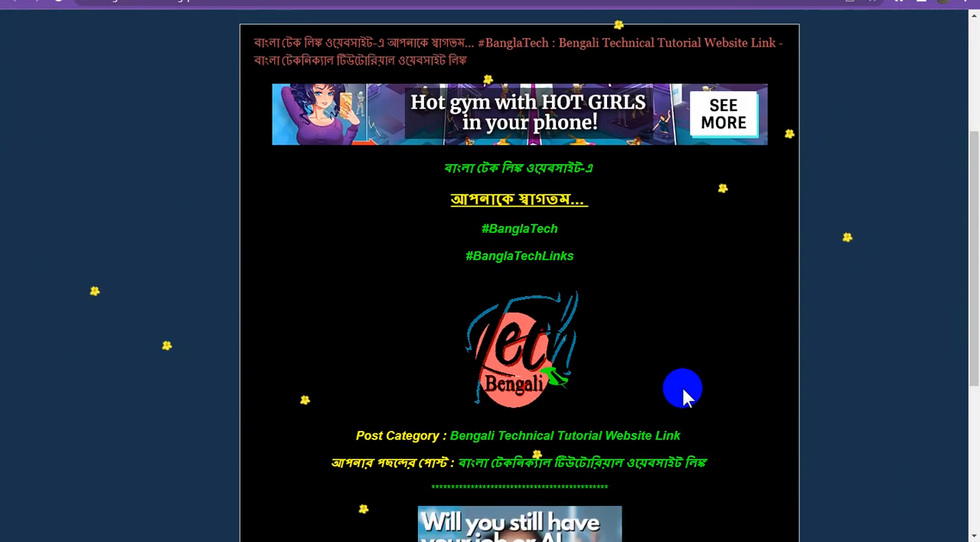
scroll(683, 391, "down", 1)
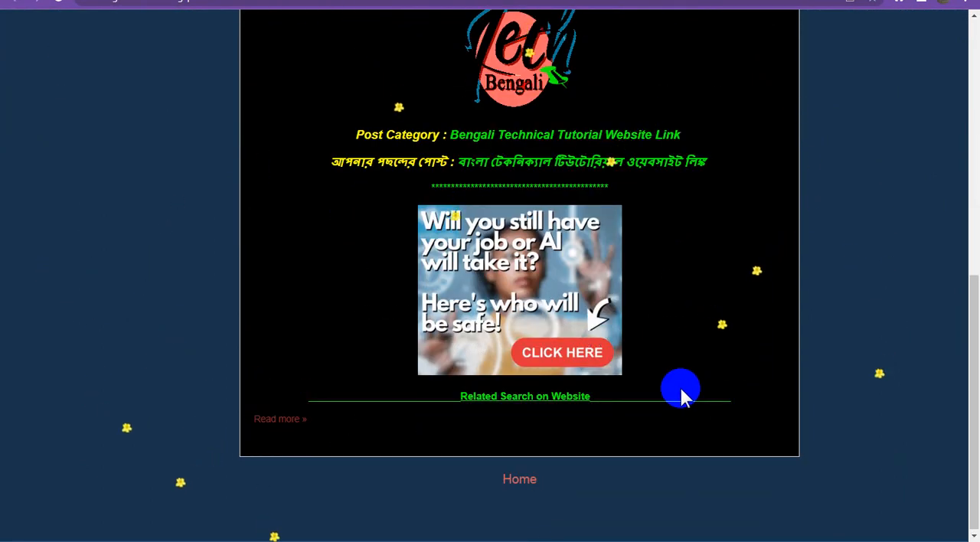
scroll(682, 394, "up", 5)
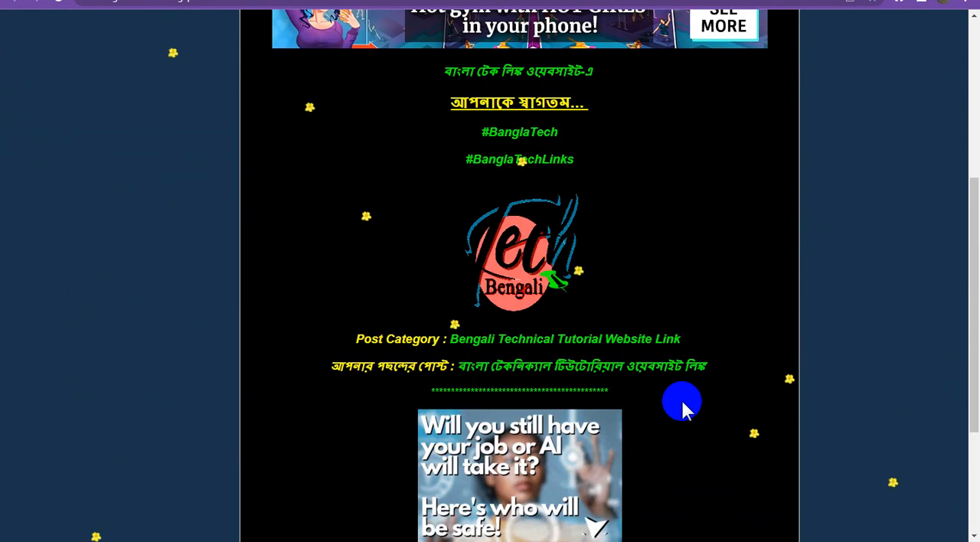
scroll(680, 398, "up", 1)
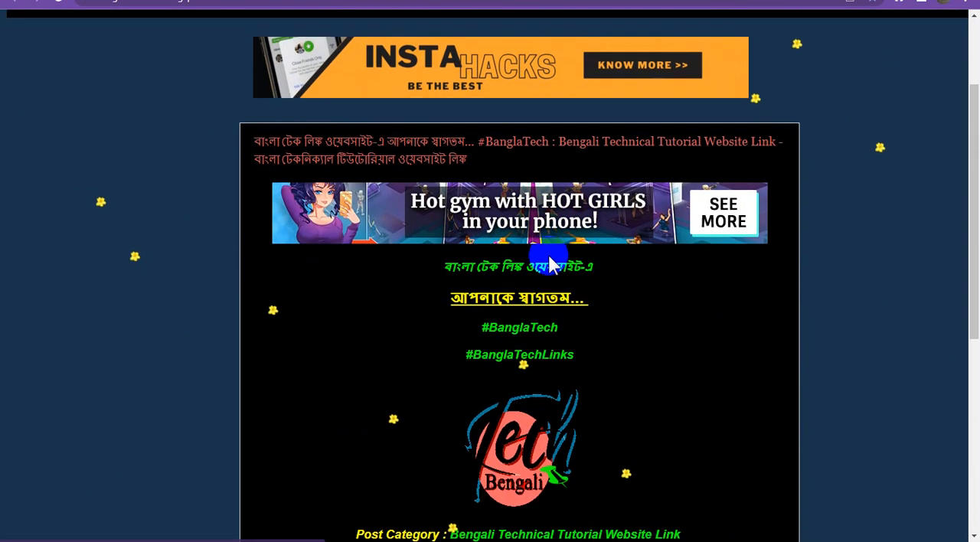
scroll(536, 245, "down", 1)
scroll(506, 271, "down", 3)
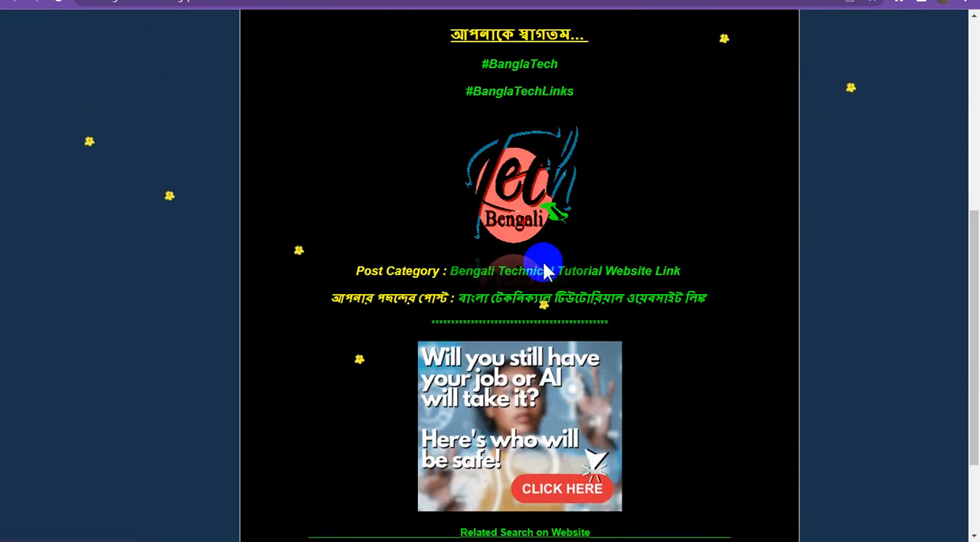
scroll(538, 306, "down", 2)
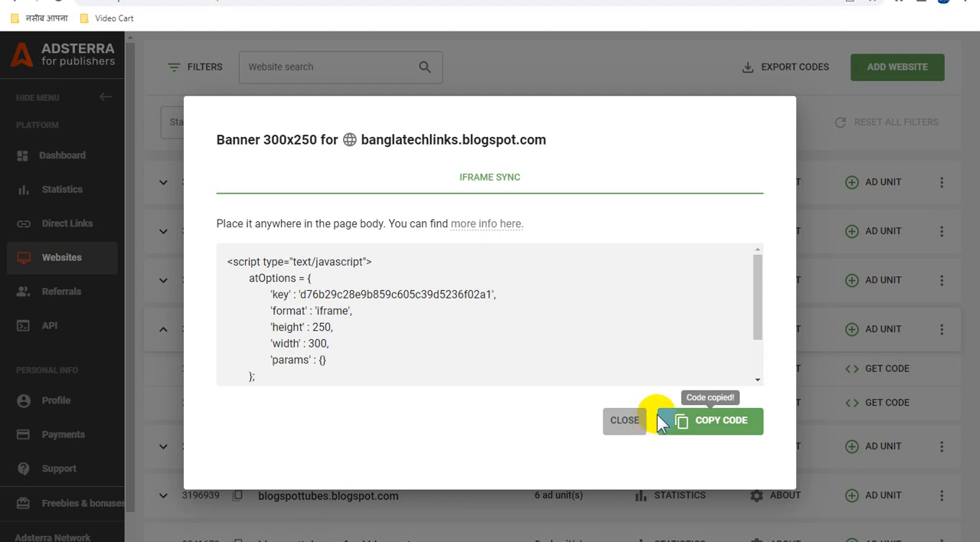
Switch to Adsterra, close the 300x250 banner code dialog and open the Direct Links page.
left_click(642, 420)
scroll(659, 417, "up", 2)
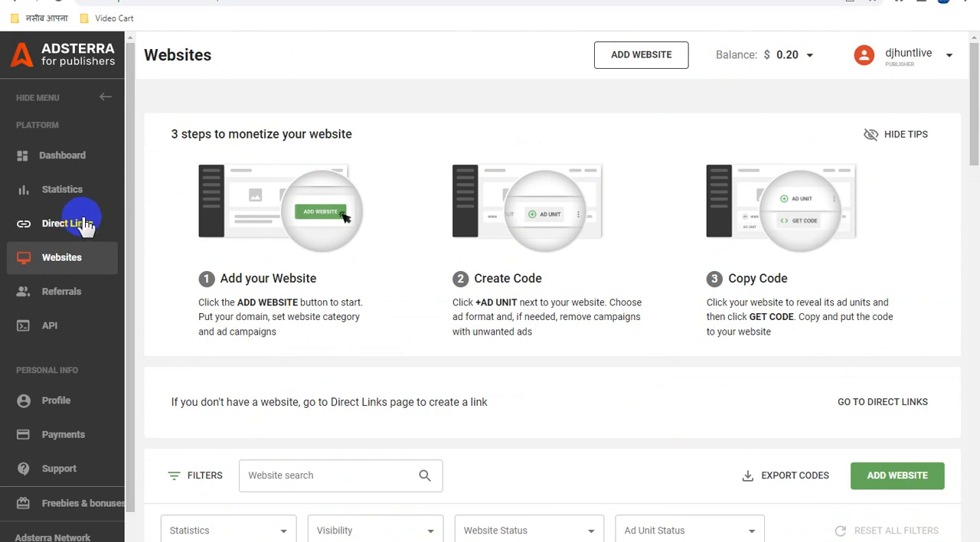
left_click(58, 228)
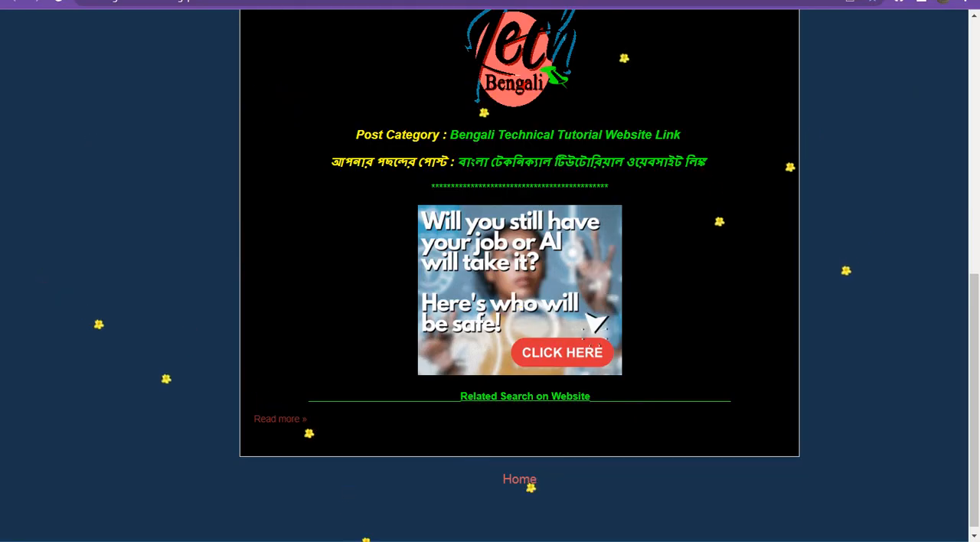
Return to the blog and copy the site name "banglatechlinks" from its web address.
scroll(490, 291, "up", 5)
scroll(490, 291, "down", 5)
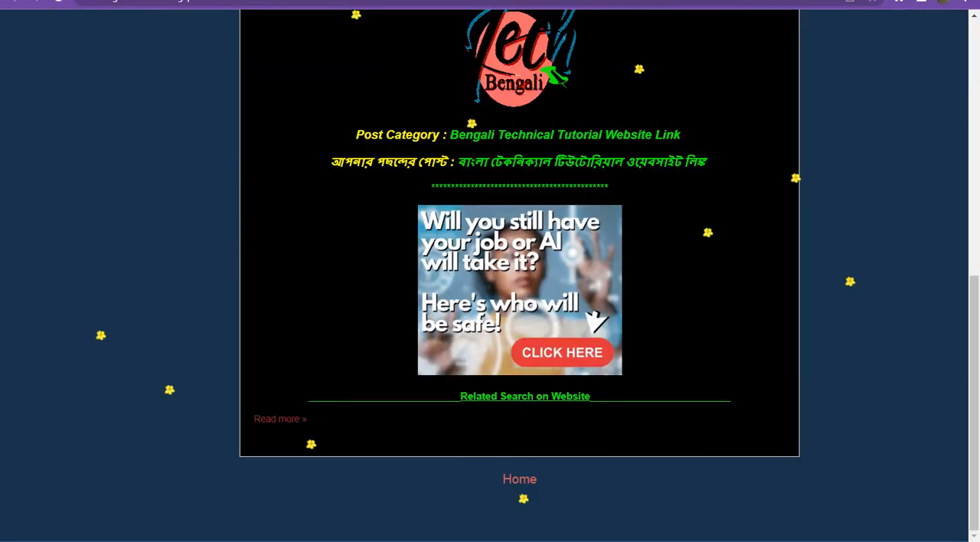
double_click(170, 2)
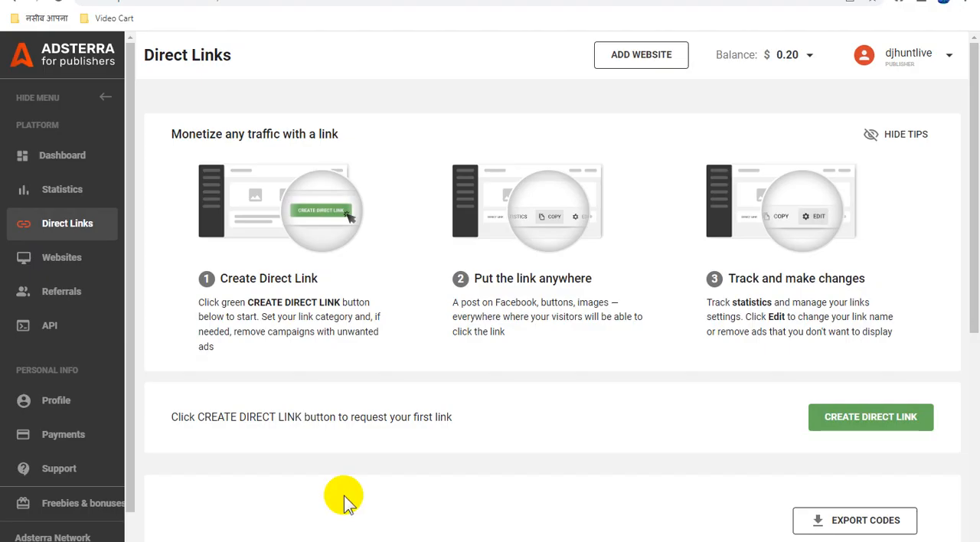
In Adsterra, request a new Non-adult direct link without removing any campaign types and dismiss the submission notice.
scroll(750, 387, "down", 3)
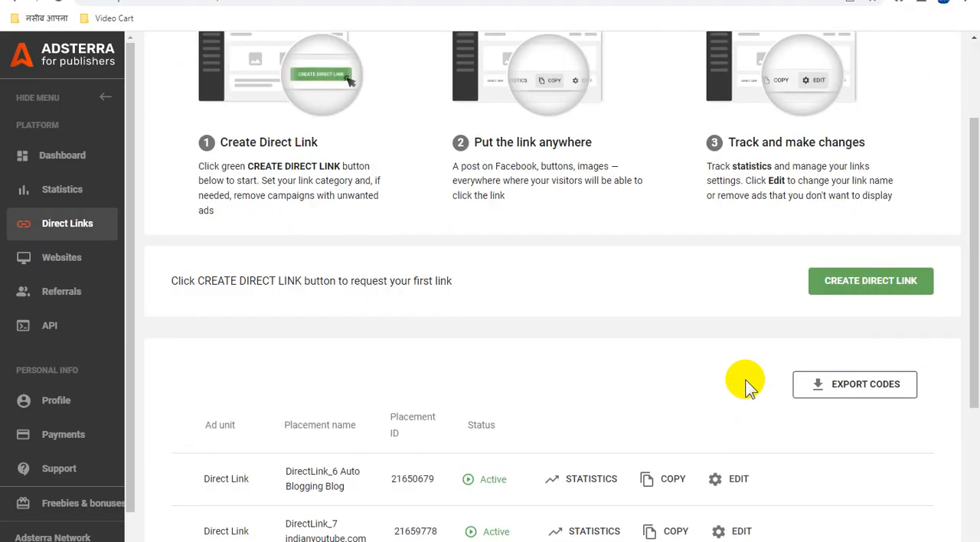
scroll(747, 387, "down", 1)
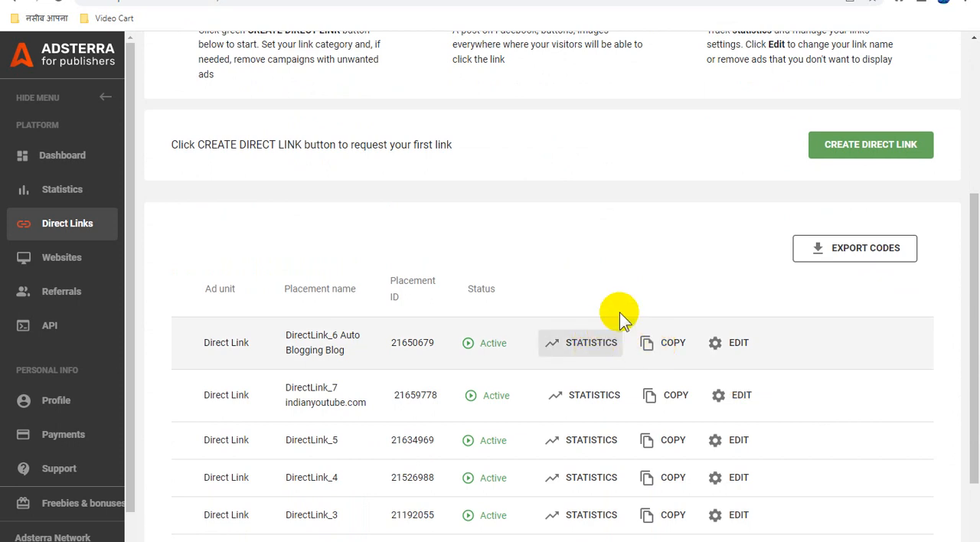
left_click(871, 149)
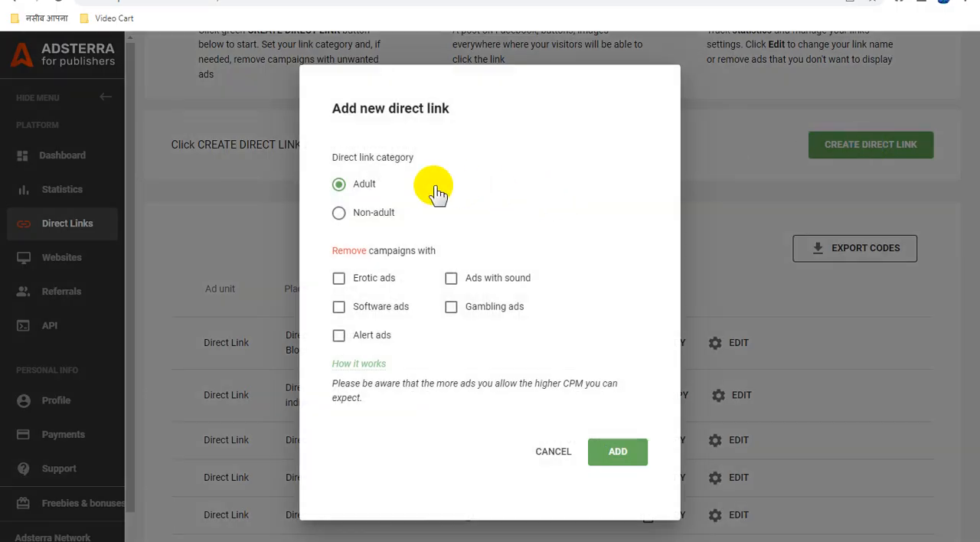
left_click(339, 215)
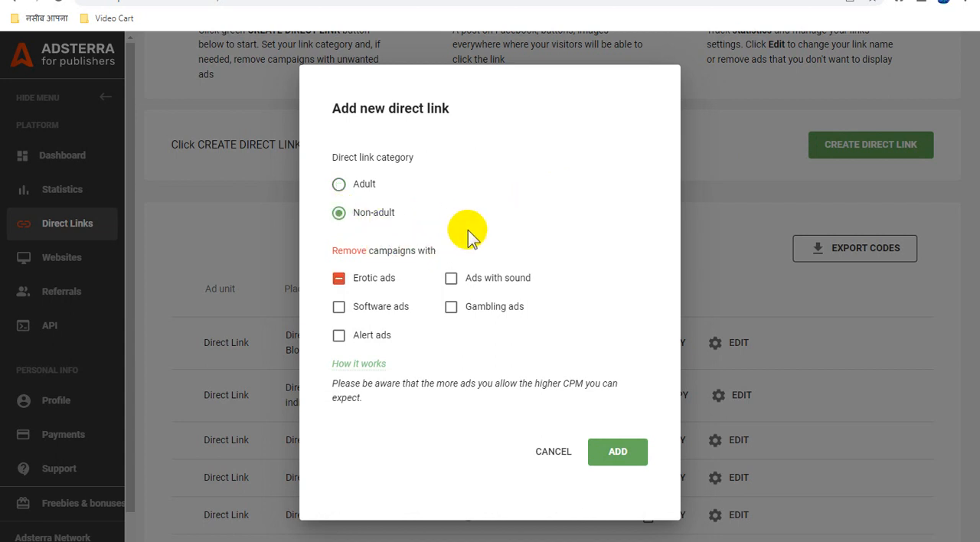
left_click(352, 280)
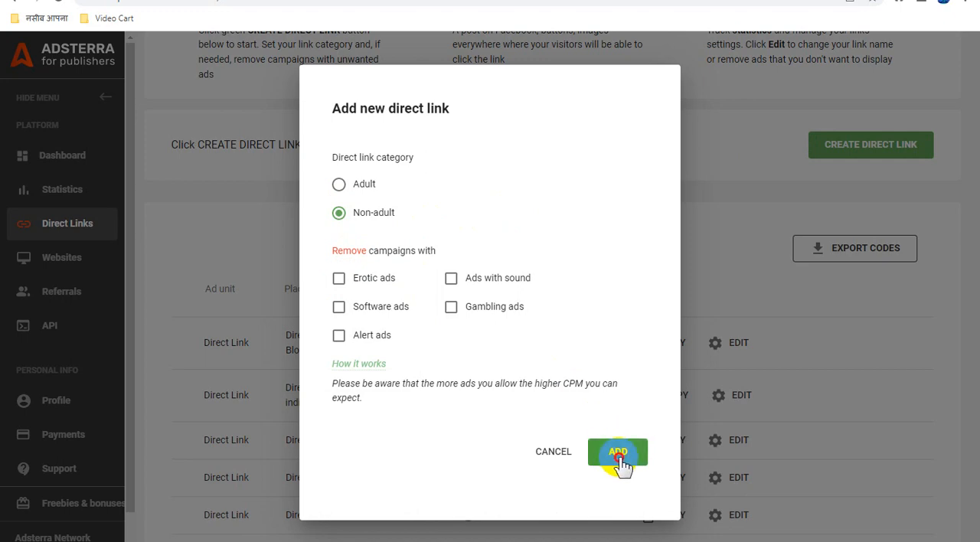
left_click(626, 447)
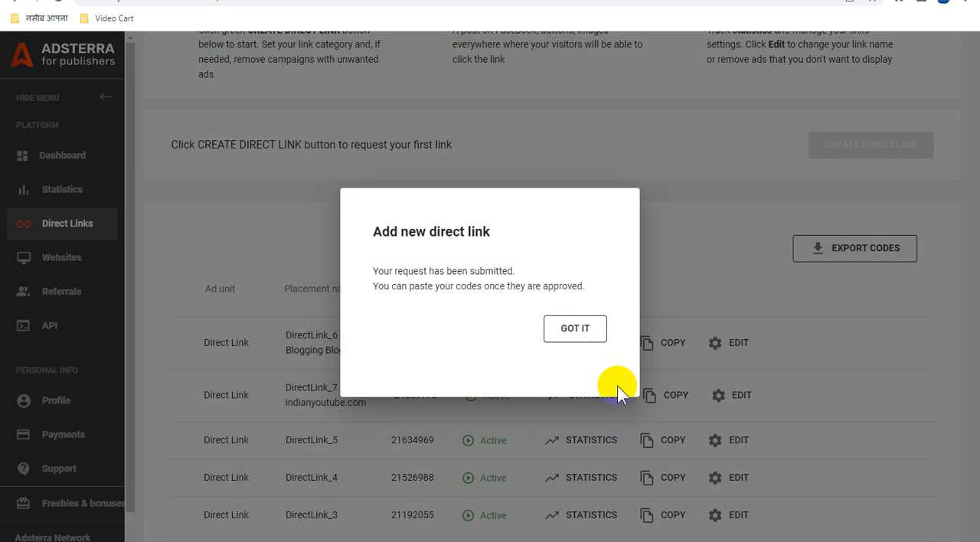
left_click(576, 331)
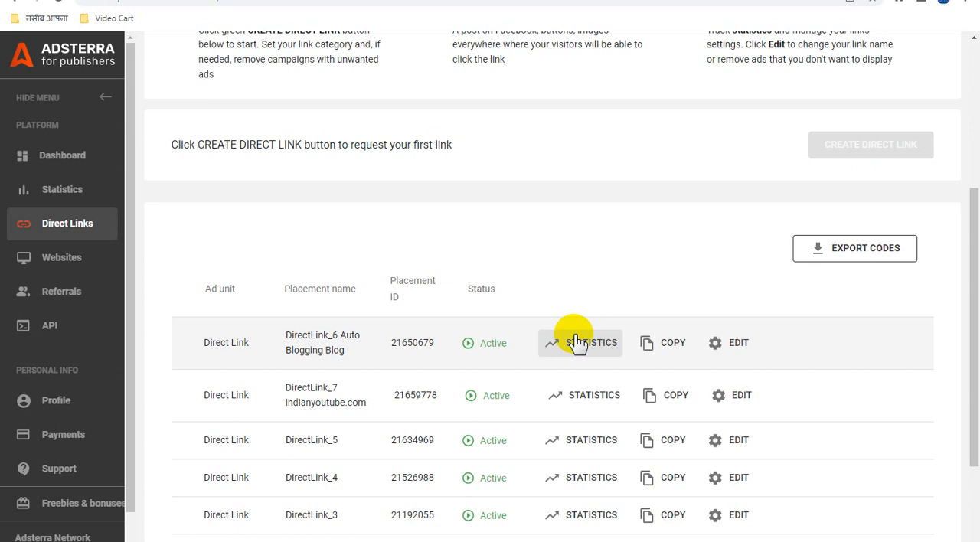
Check the approval status of the newly requested direct link in the placement list.
scroll(581, 341, "down", 2)
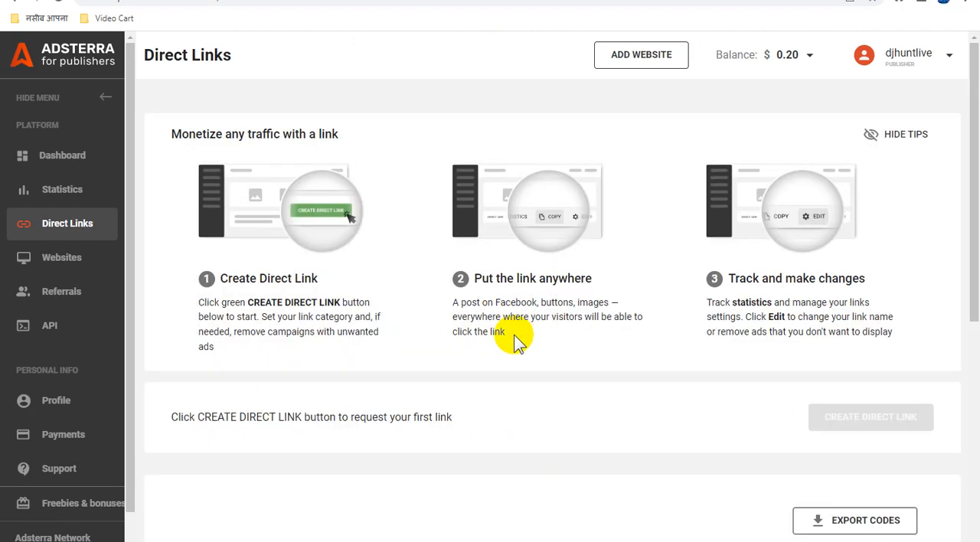
scroll(515, 336, "down", 5)
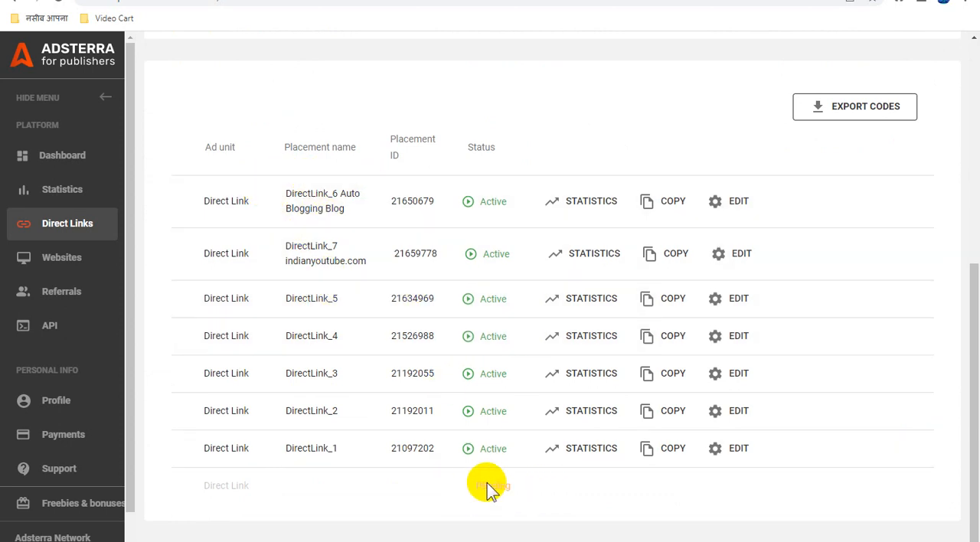
left_click_drag(465, 485, 556, 492)
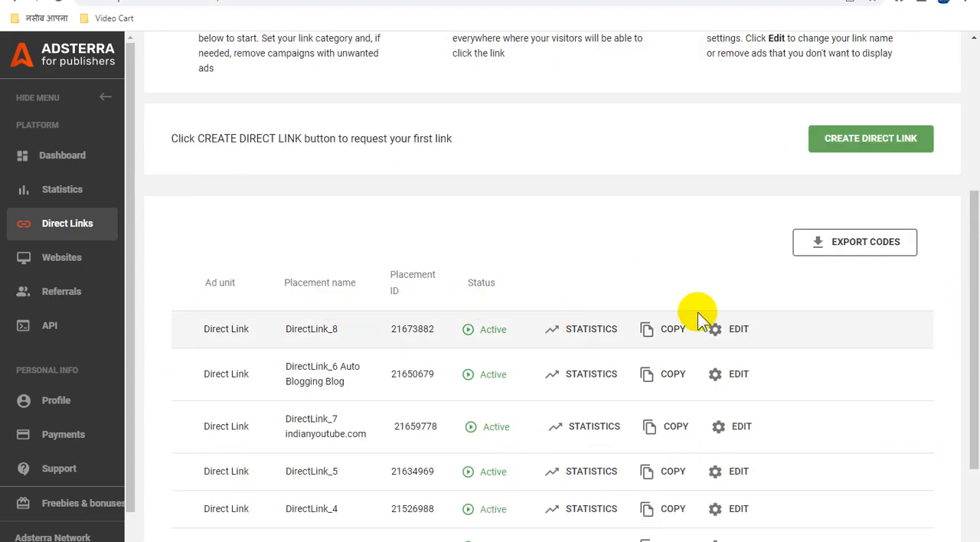
Rename the DirectLink_8 placement to "bangla tech links_DirectLink_8" and copy its direct link.
left_click(735, 331)
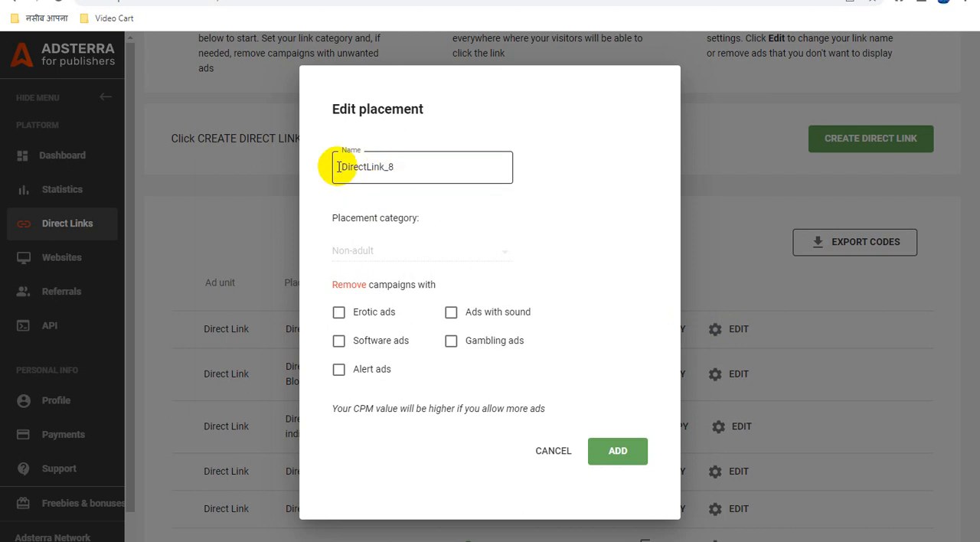
left_click(375, 168)
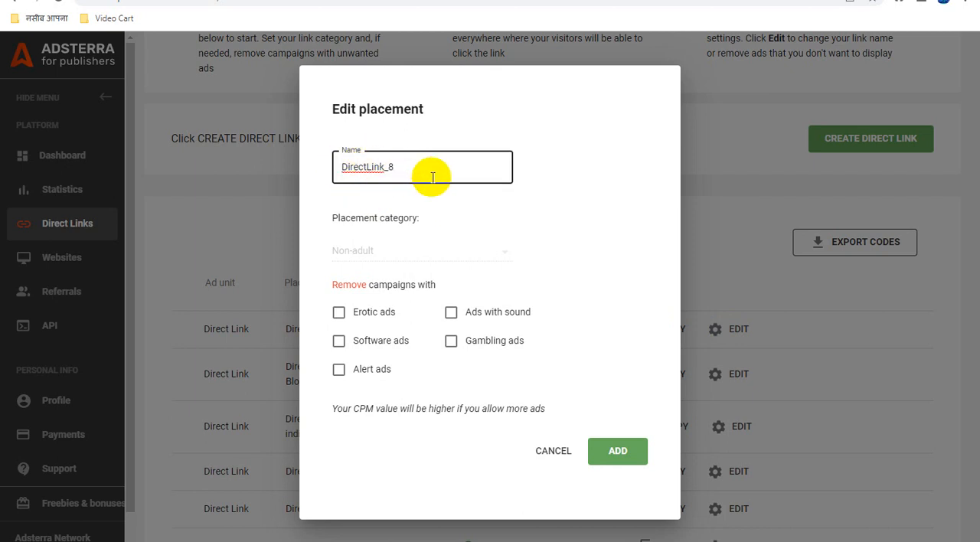
left_click(388, 166)
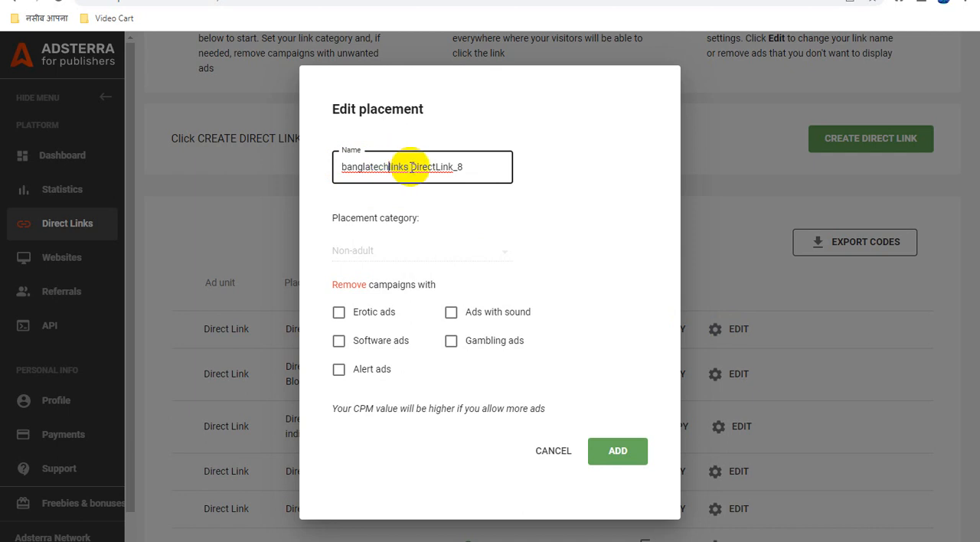
left_click(371, 165)
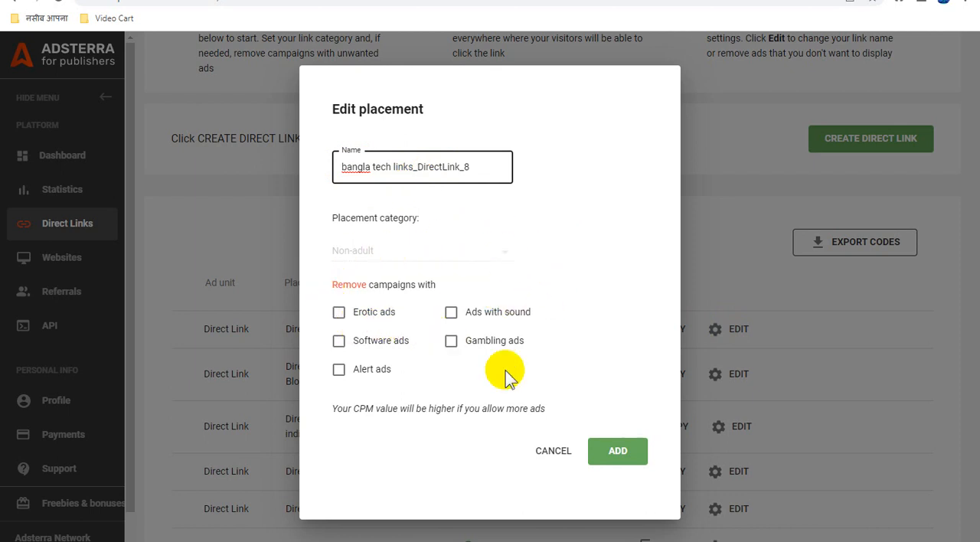
left_click(604, 453)
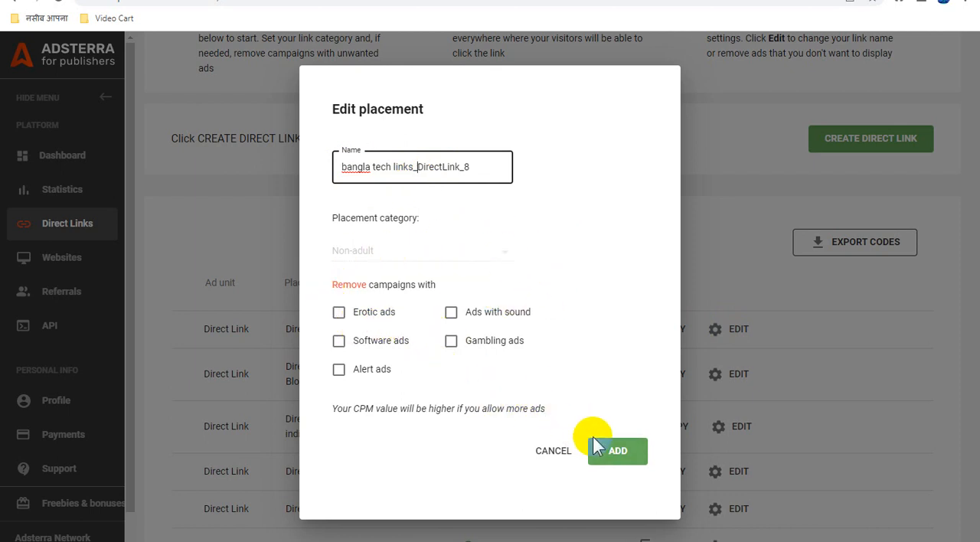
left_click(616, 457)
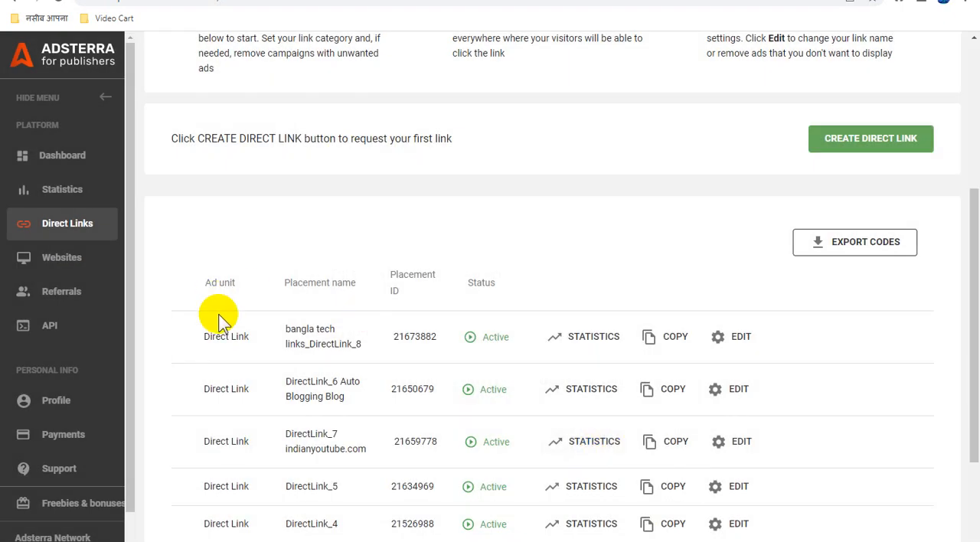
left_click(671, 341)
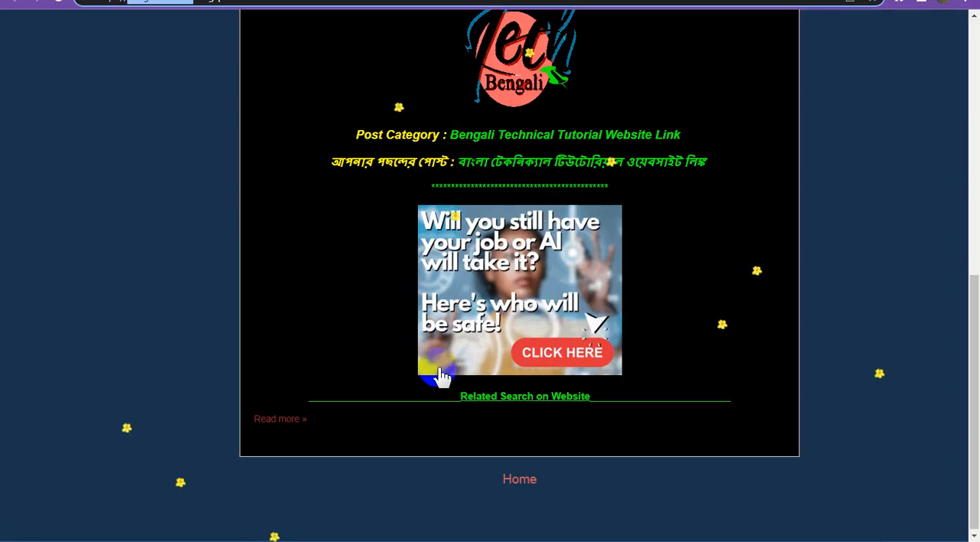
Switch to the welcome post in the Blogger editor and replace the Tech Bengali logo's link with the copied direct link, opening in a new window.
scroll(438, 364, "up", 5)
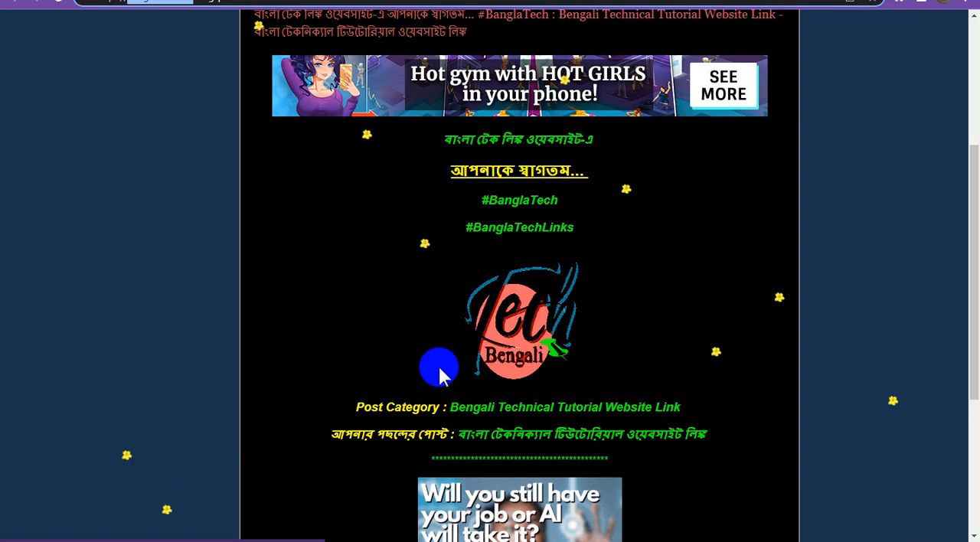
scroll(438, 365, "down", 5)
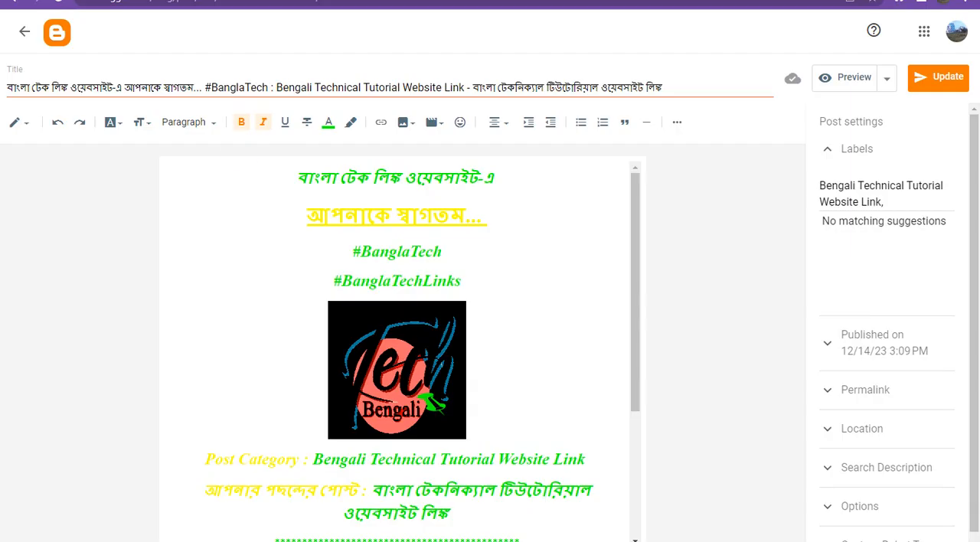
left_click(421, 298)
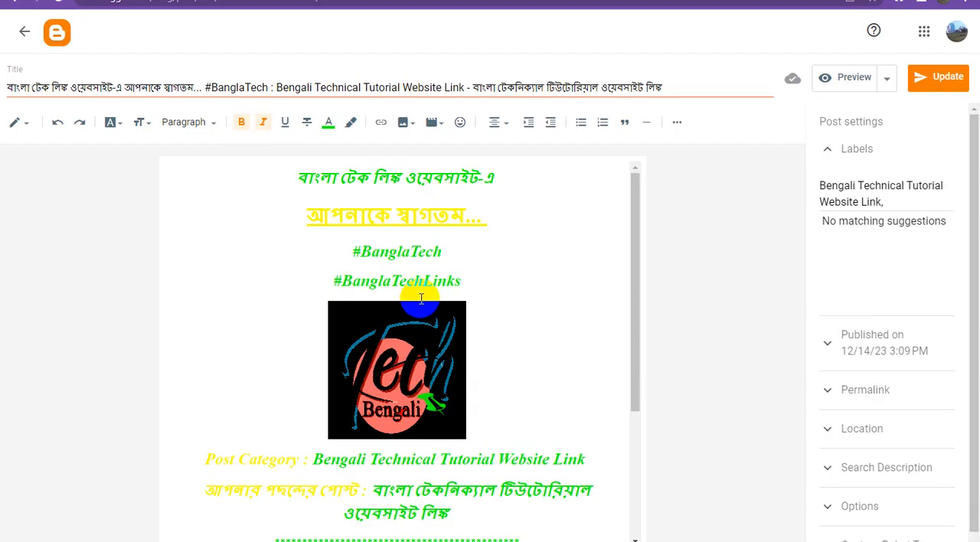
scroll(436, 316, "down", 3)
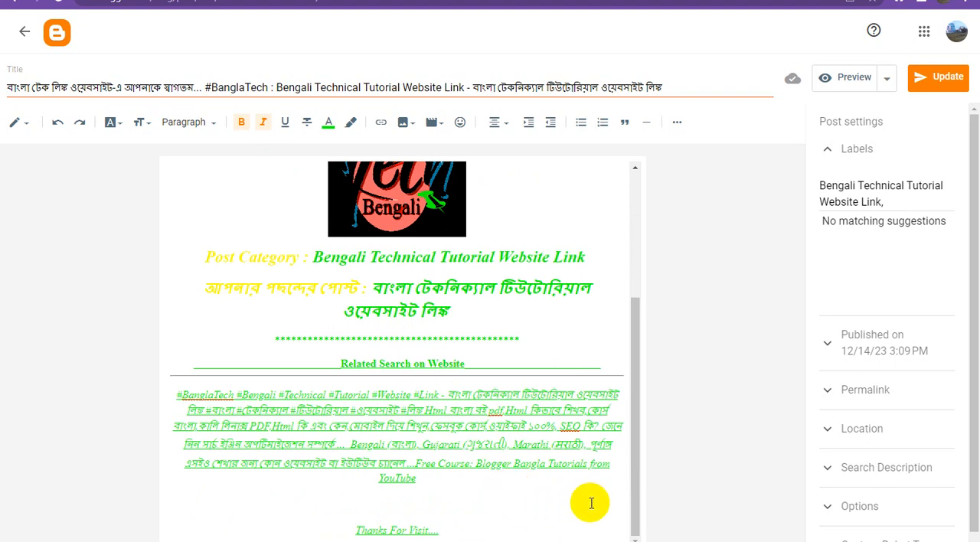
scroll(520, 459, "up", 3)
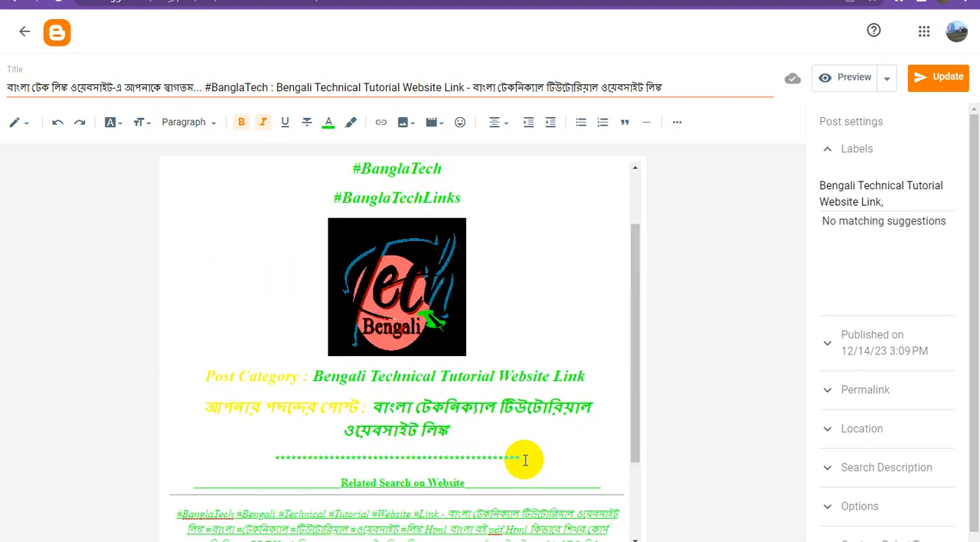
left_click(397, 357)
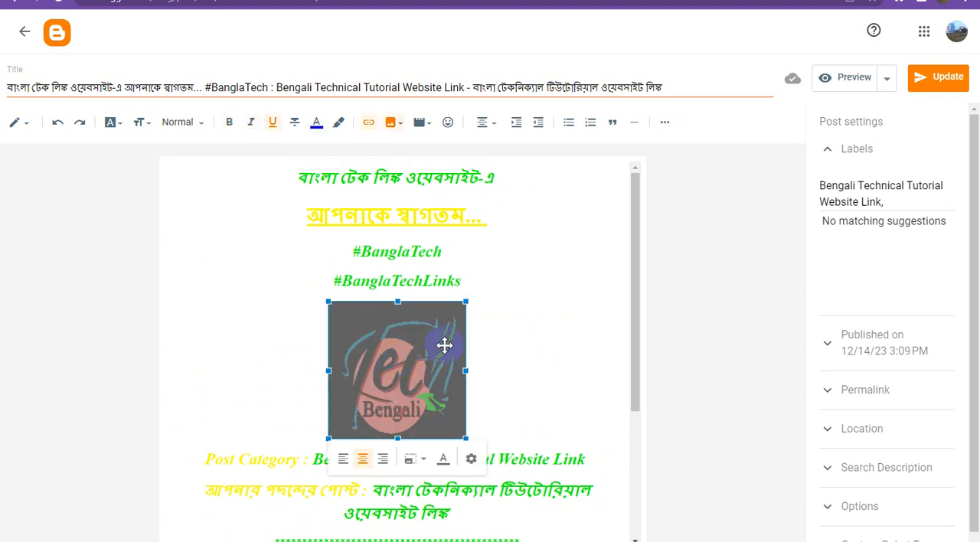
left_click(368, 122)
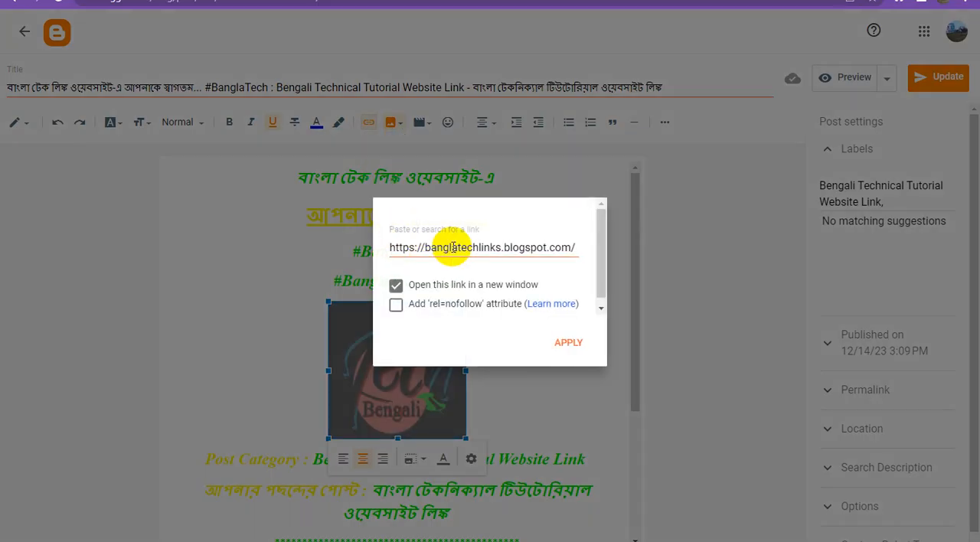
triple_click(450, 245)
key("ctrl+v")
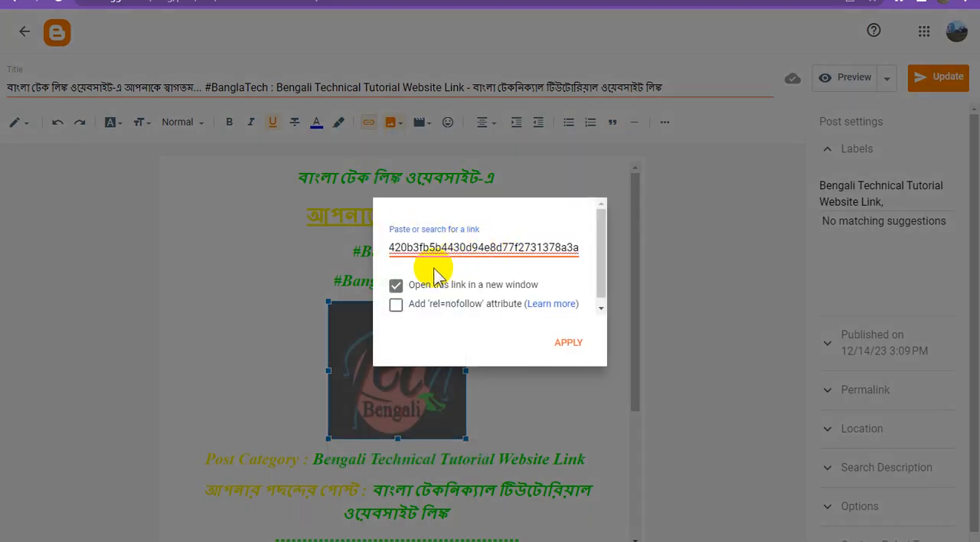
left_click(396, 286)
left_click(395, 286)
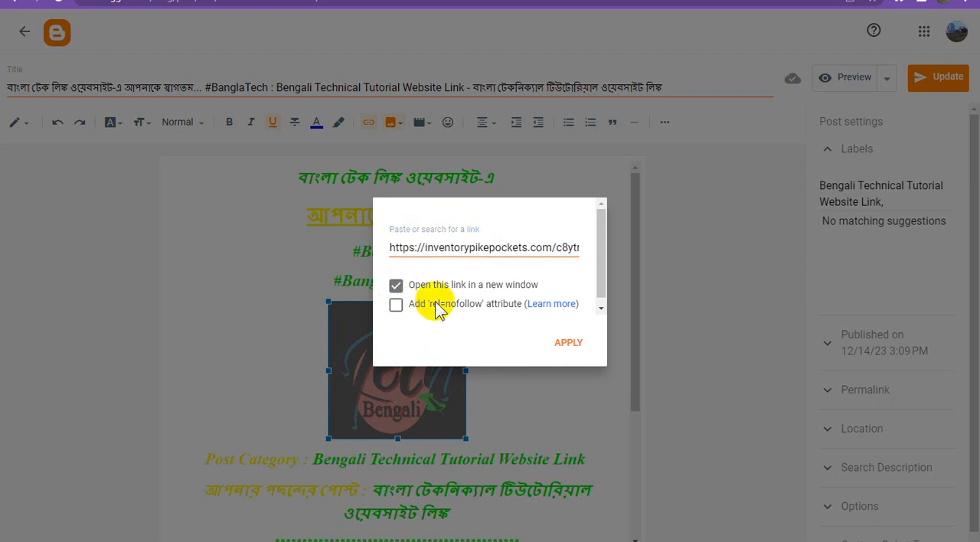
left_click(568, 344)
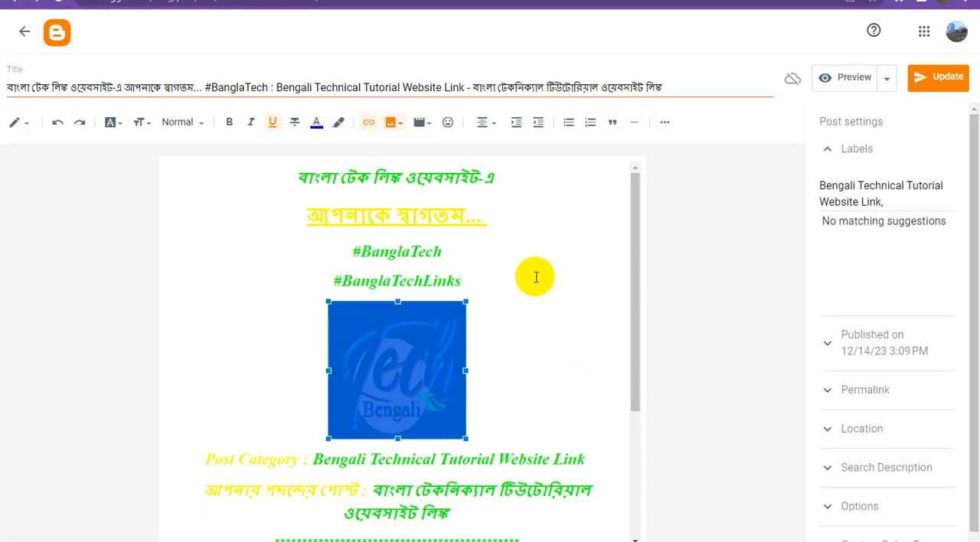
Link the "#BanglaTech" text to the copied direct link and set it to open in a new window.
left_click(534, 259)
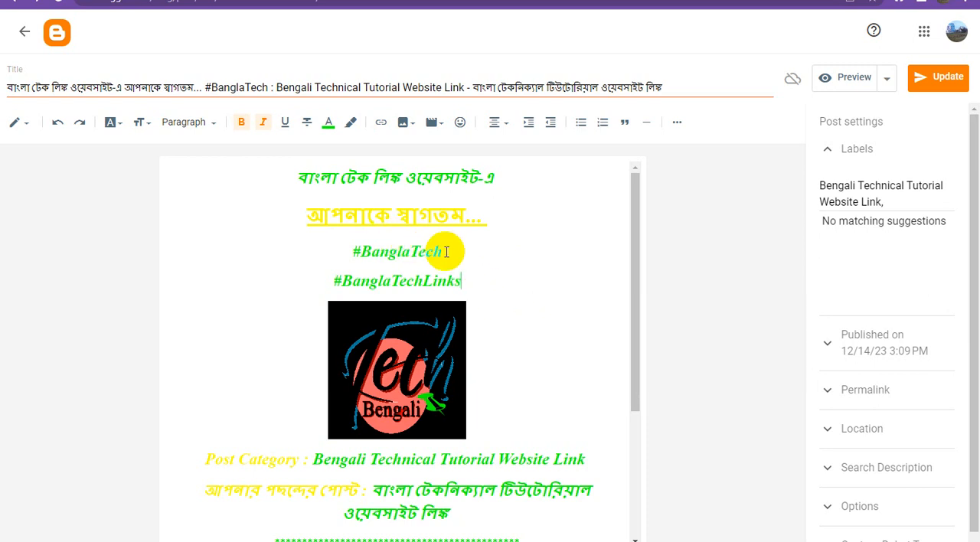
left_click_drag(446, 251, 342, 250)
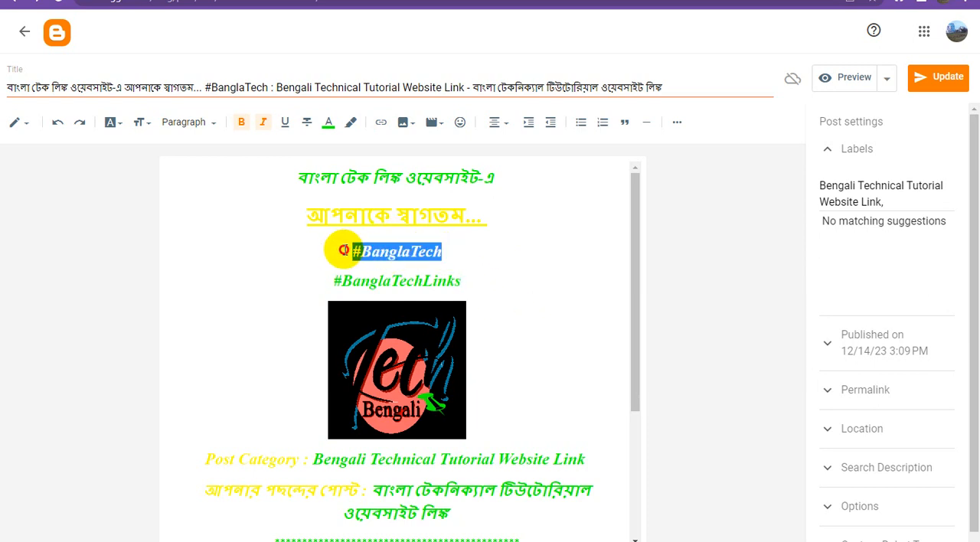
left_click(380, 122)
left_click(442, 267)
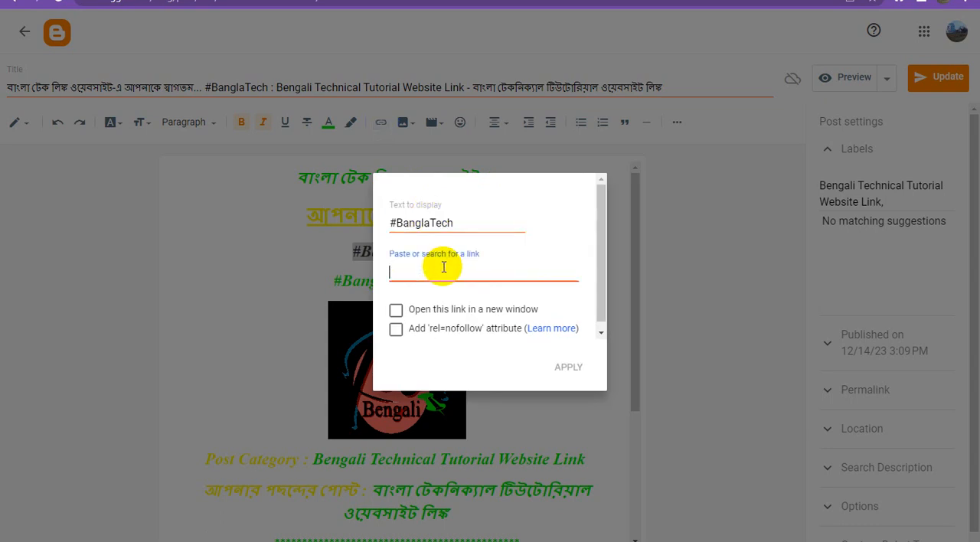
key("ctrl+v")
left_click(395, 310)
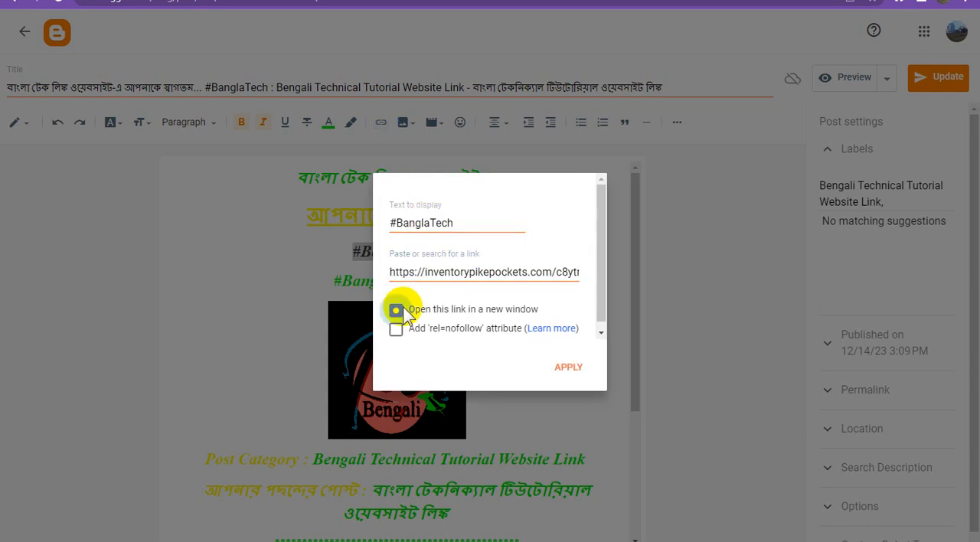
left_click(561, 371)
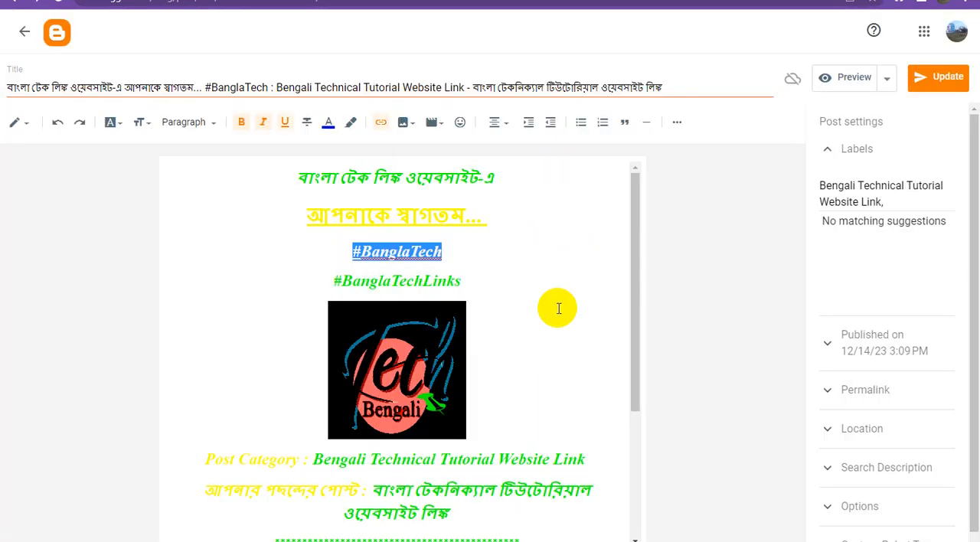
Link the words "Post Category" to the copied direct link, opening in a new window.
scroll(559, 308, "down", 3)
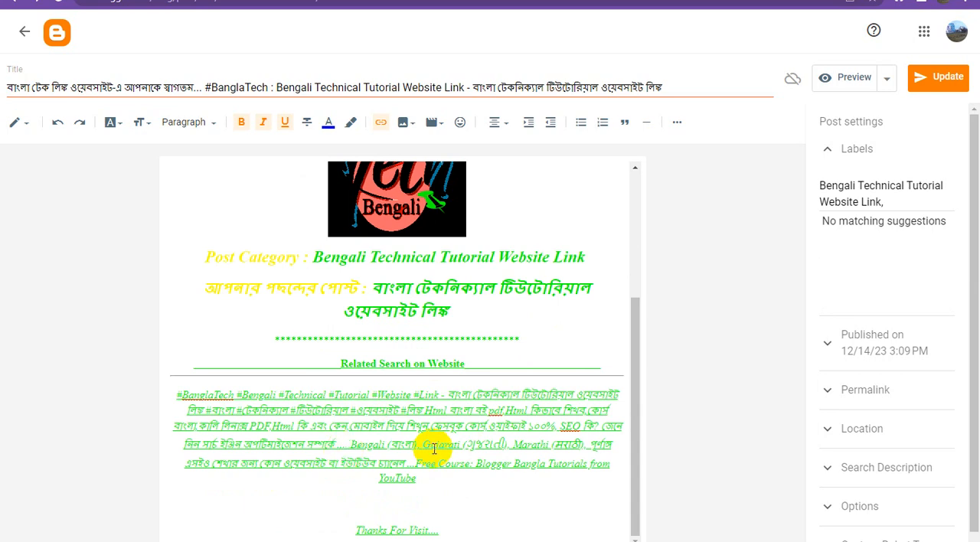
scroll(470, 483, "up", 3)
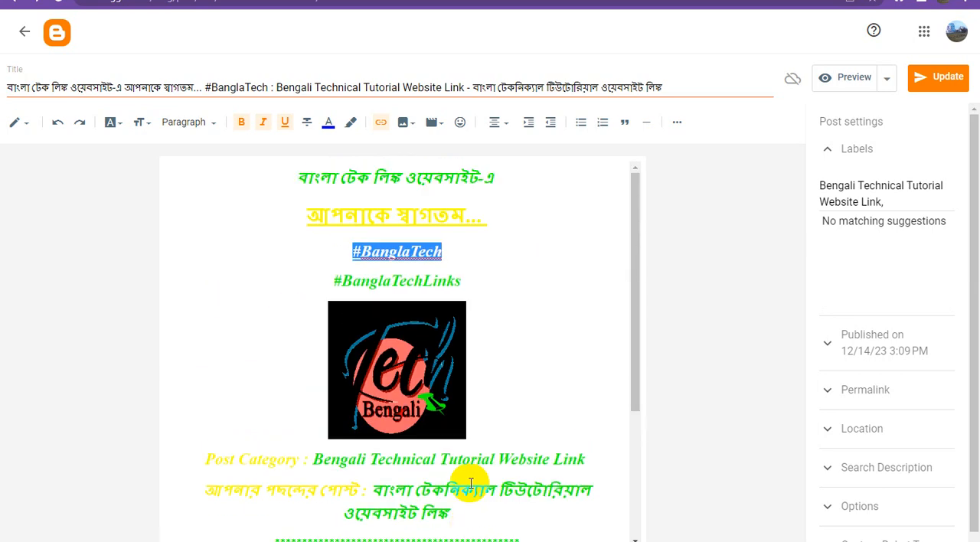
scroll(470, 483, "down", 3)
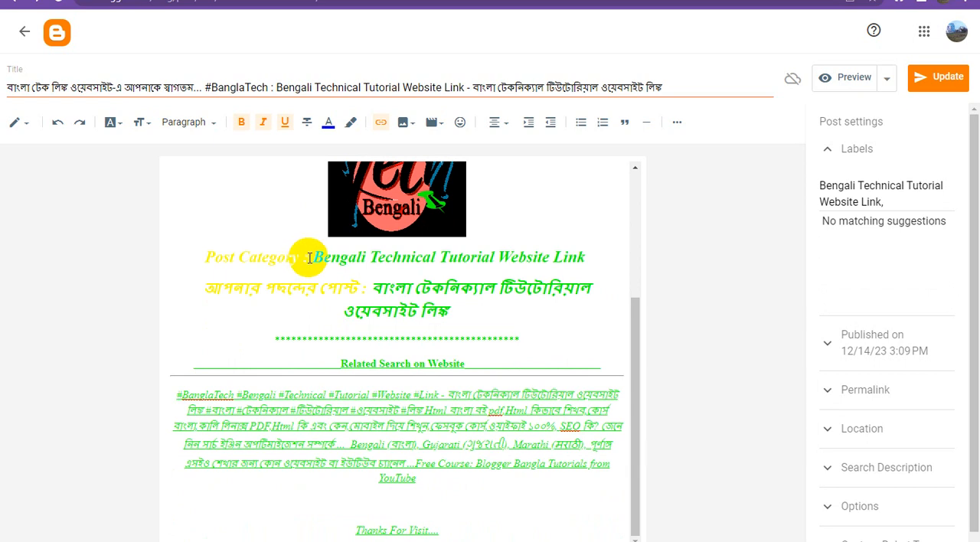
left_click_drag(302, 260, 171, 267)
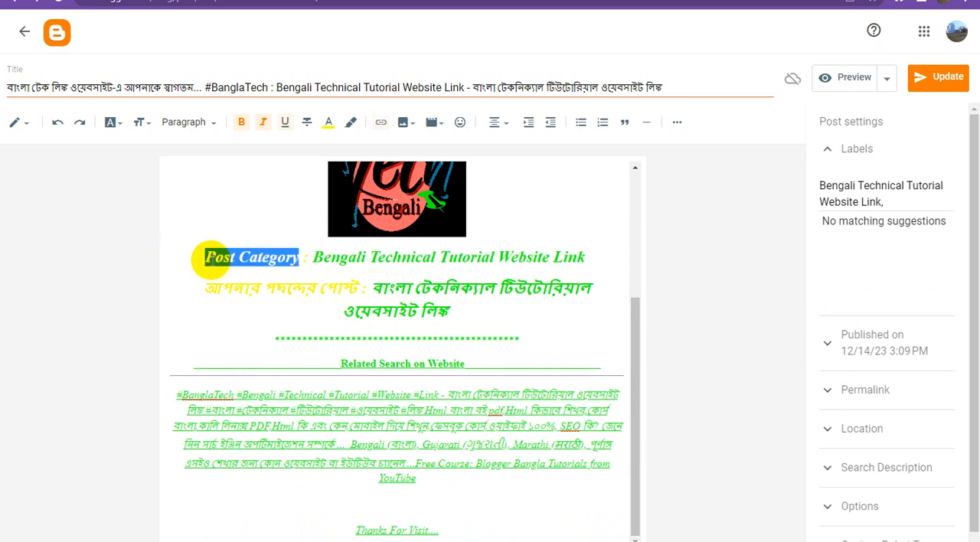
left_click(381, 121)
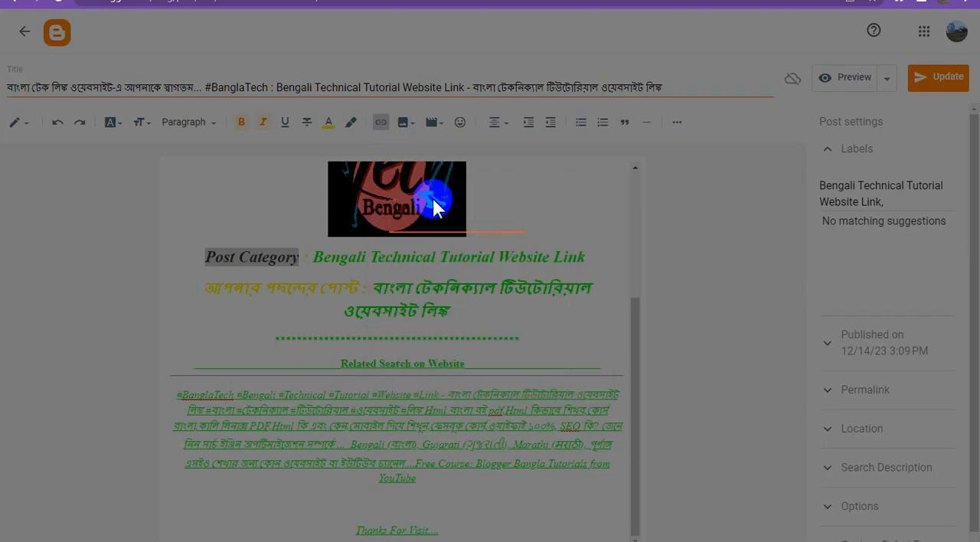
left_click(434, 271)
key("ctrl+v")
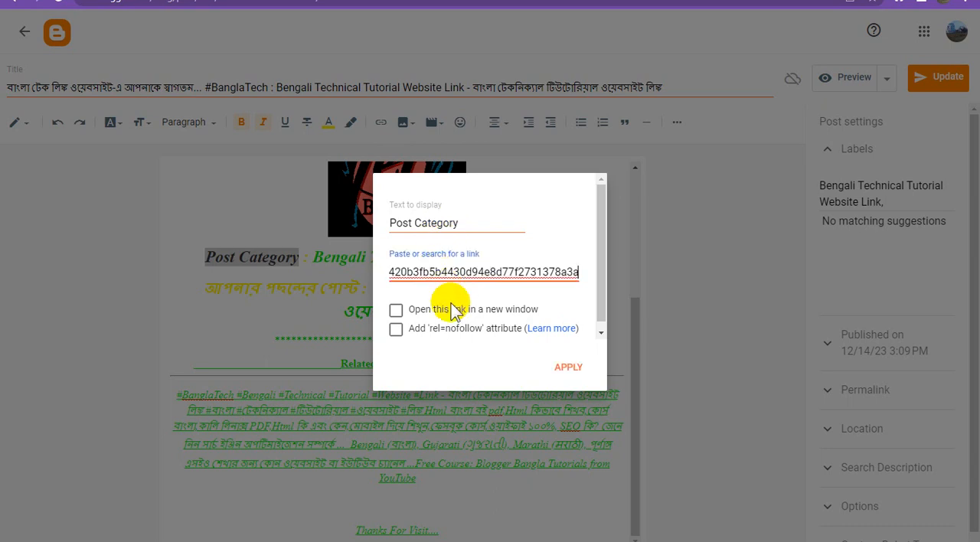
left_click(396, 310)
left_click(567, 366)
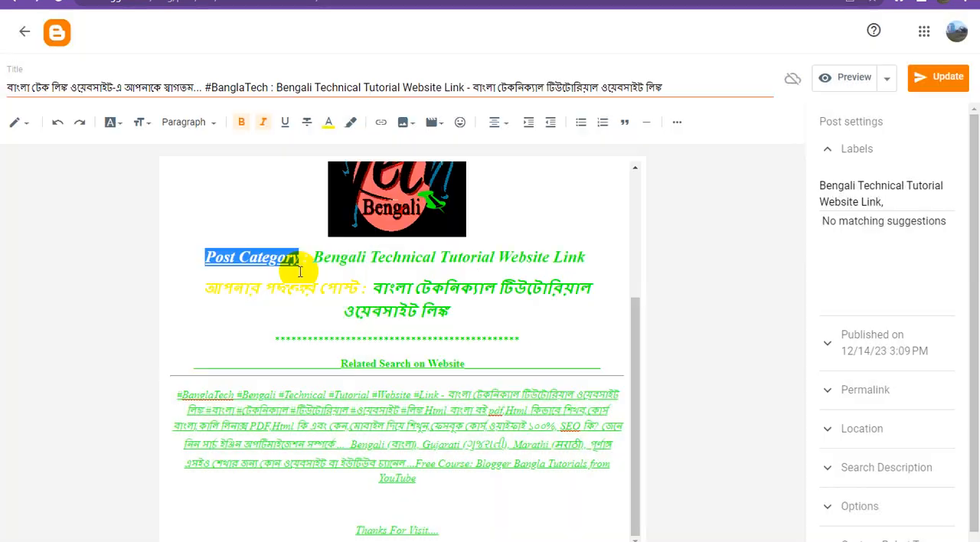
Link the text "আপনার পছন্দের পোস্ট" to the copied direct link, opening in a new window.
left_click_drag(359, 288, 179, 284)
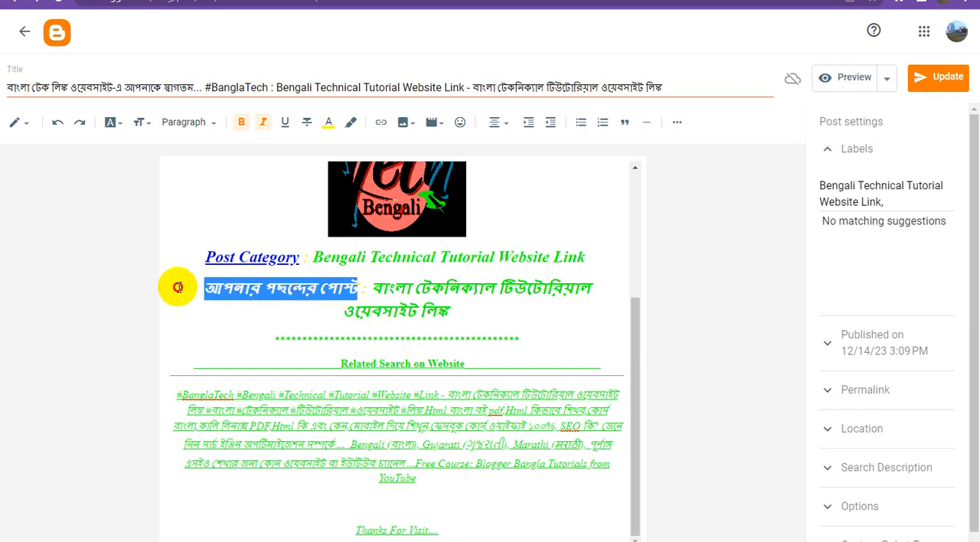
left_click(379, 125)
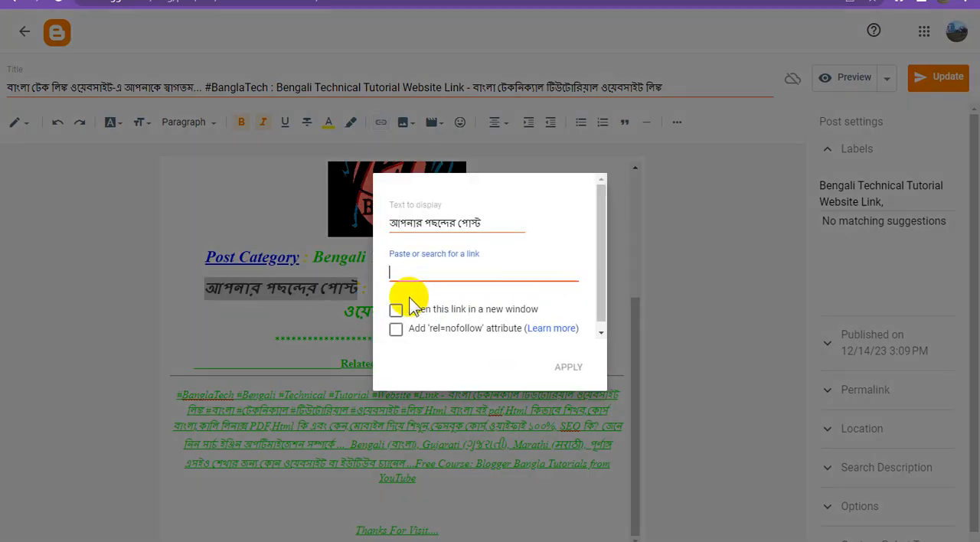
key("ctrl+v")
left_click(396, 310)
left_click(567, 371)
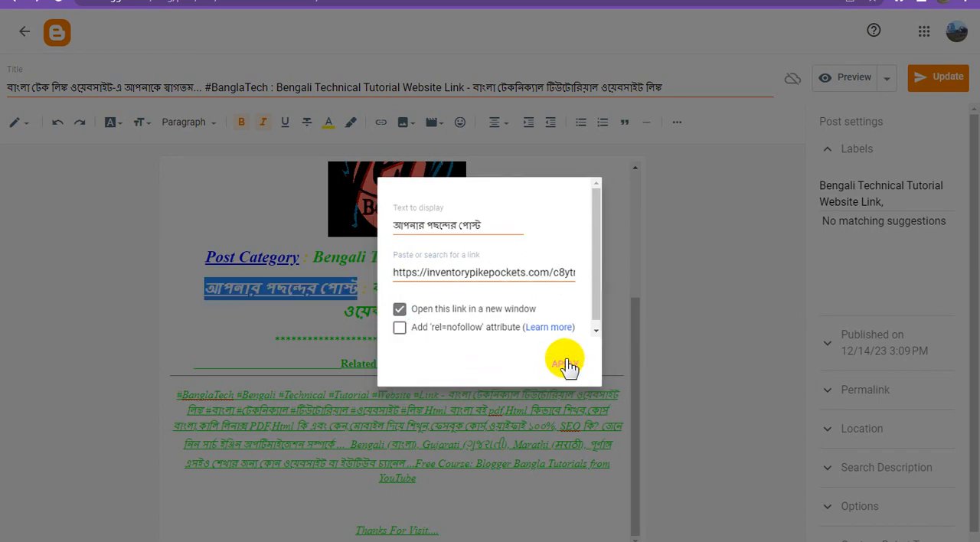
left_click(440, 369)
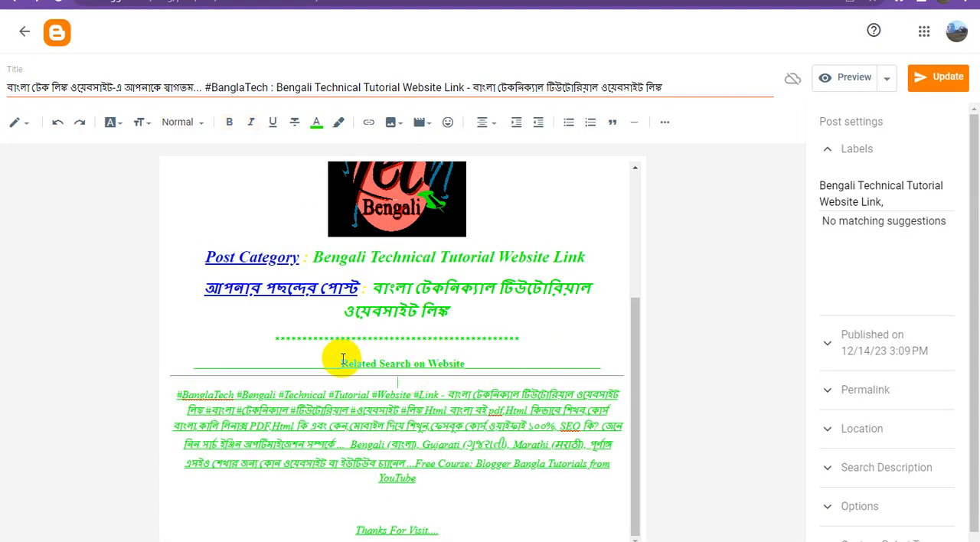
Link the heading "Related Search on Website" to the copied direct link, opening in a new window.
left_click_drag(342, 363, 468, 364)
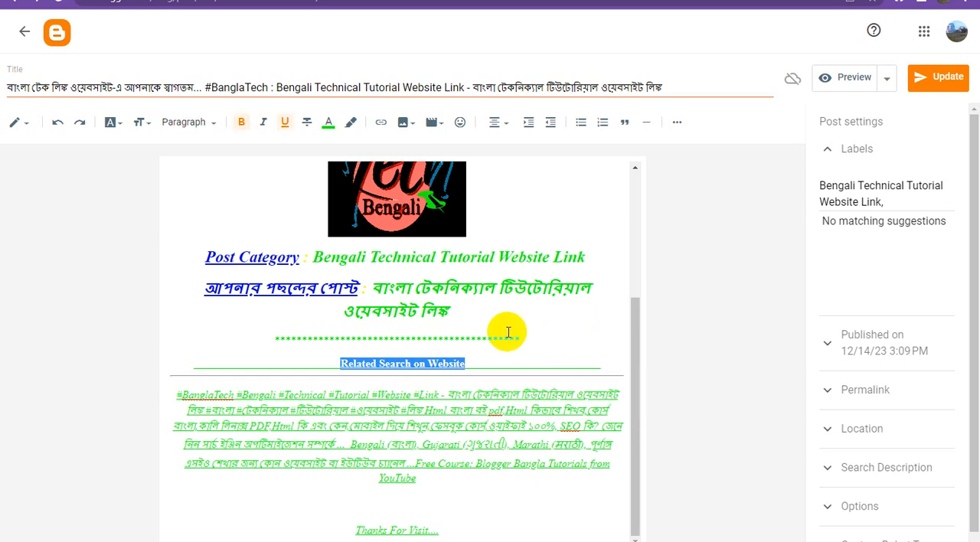
left_click(393, 357)
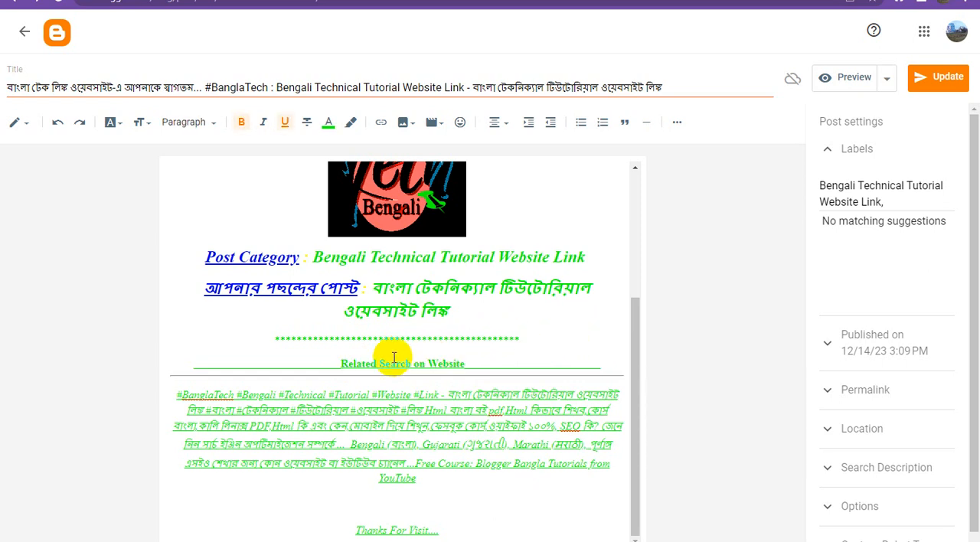
left_click_drag(341, 363, 465, 362)
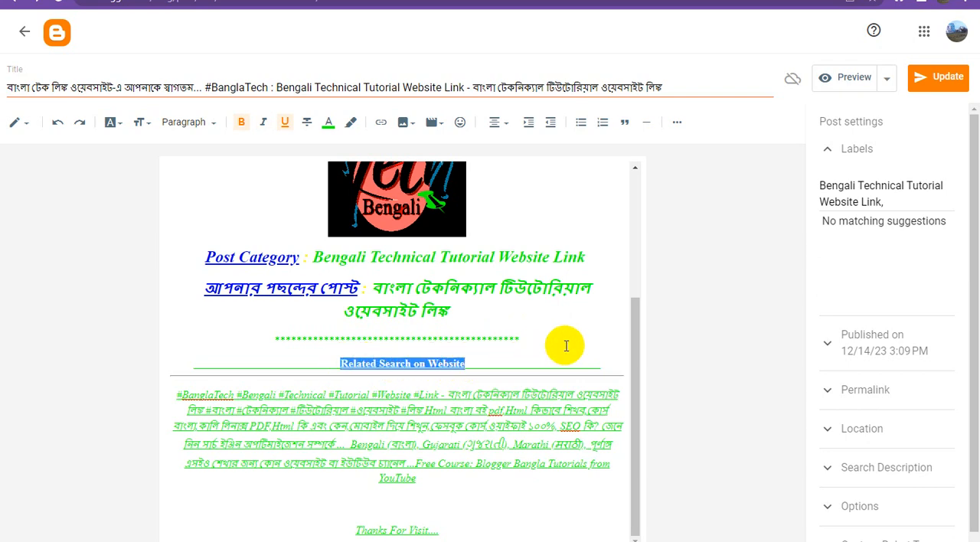
left_click(380, 123)
left_click(442, 269)
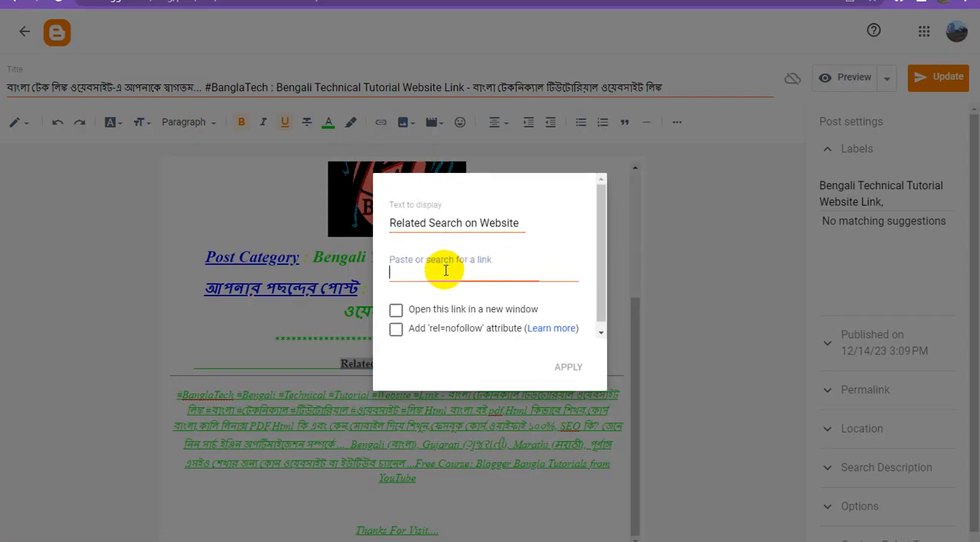
key("ctrl+v")
left_click(396, 312)
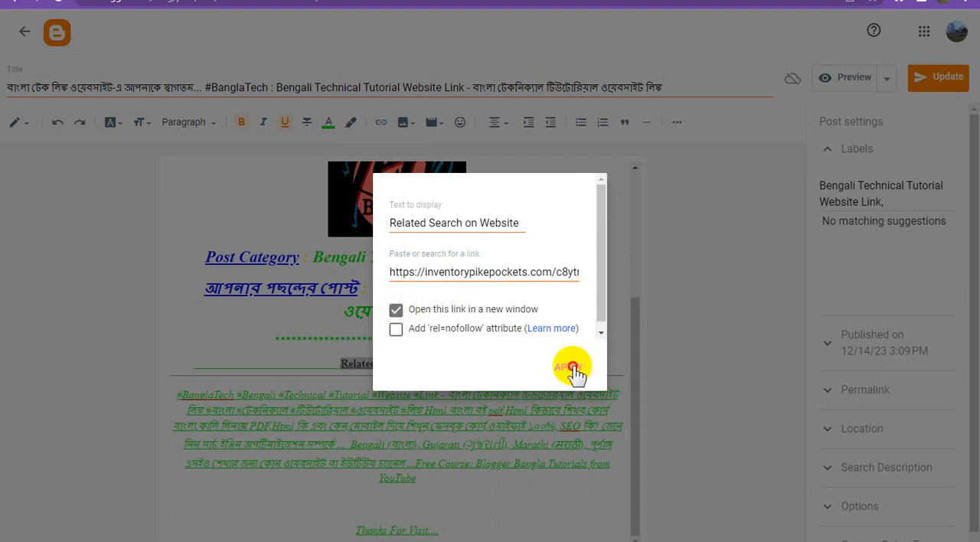
left_click(568, 367)
Update the post and check the newly linked text and logo on the live blog page.
left_click(936, 84)
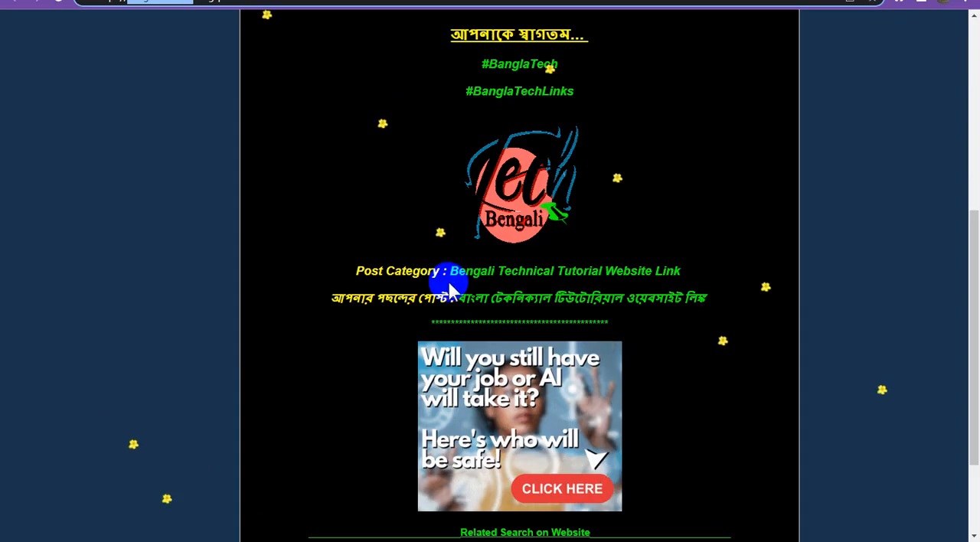
scroll(448, 281, "up", 3)
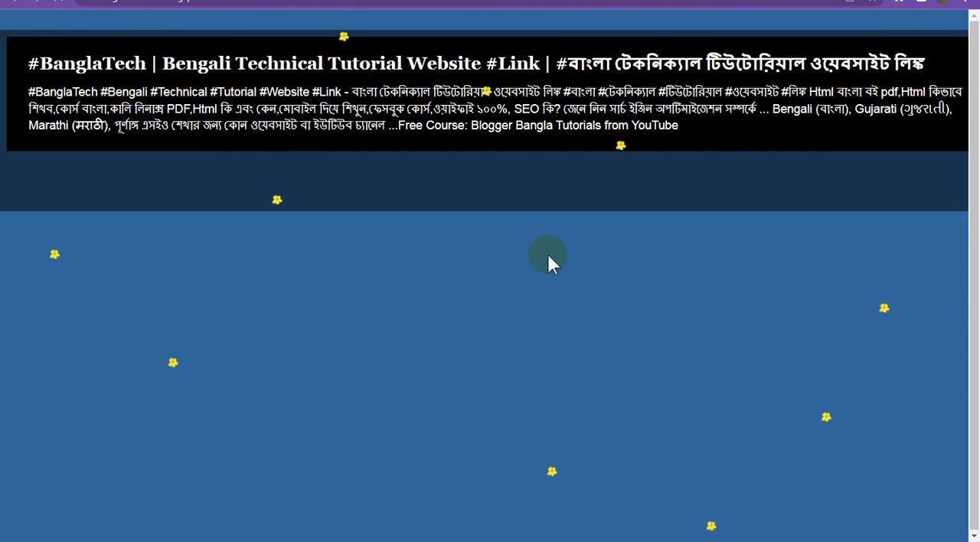
scroll(546, 275, "down", 3)
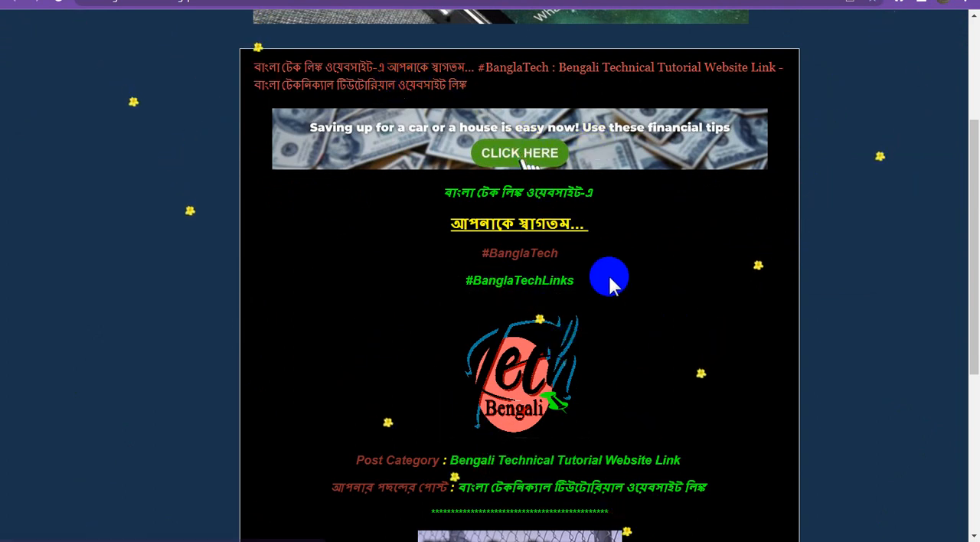
scroll(526, 233, "down", 1)
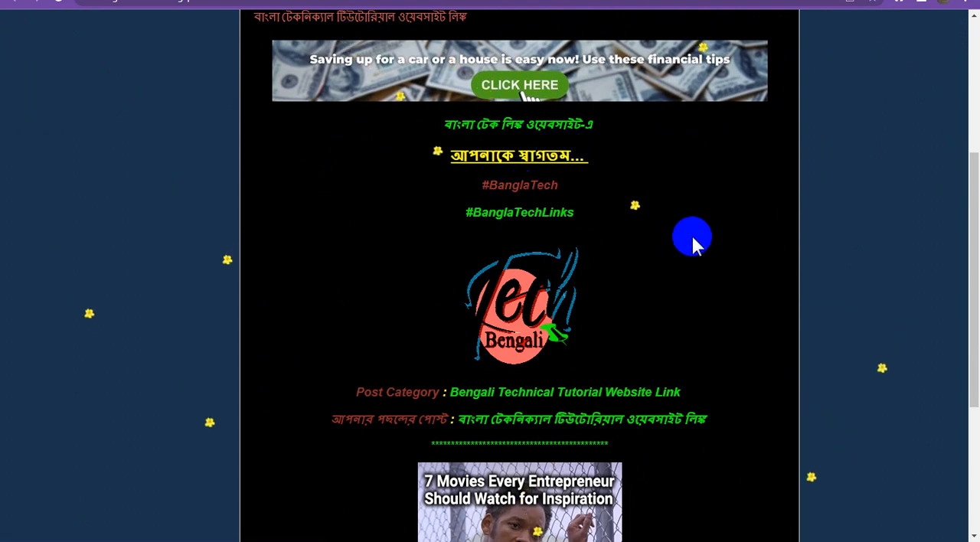
Examine the banners, logo, category text and "Related Search on Website" heading on the live blog page, comparing them with the post editor.
scroll(687, 274, "down", 1)
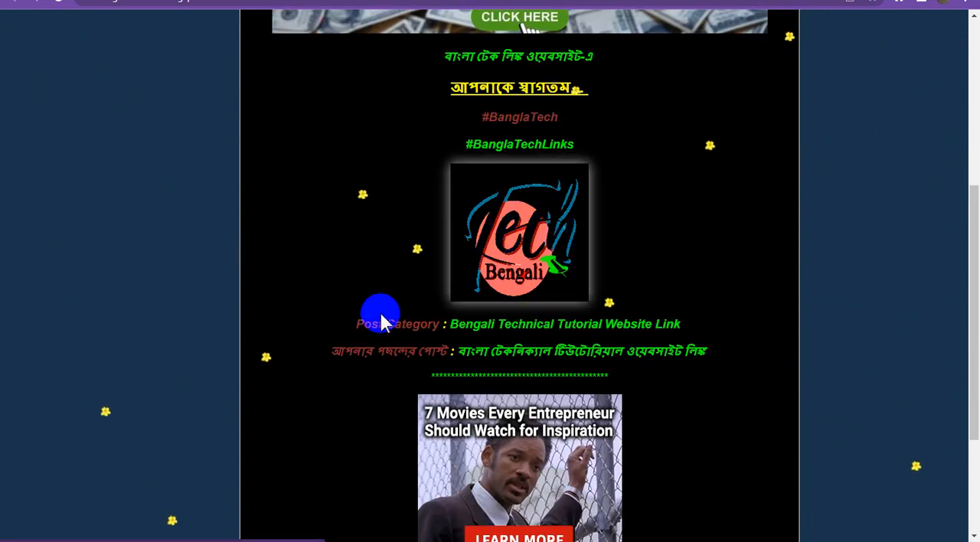
scroll(558, 291, "down", 3)
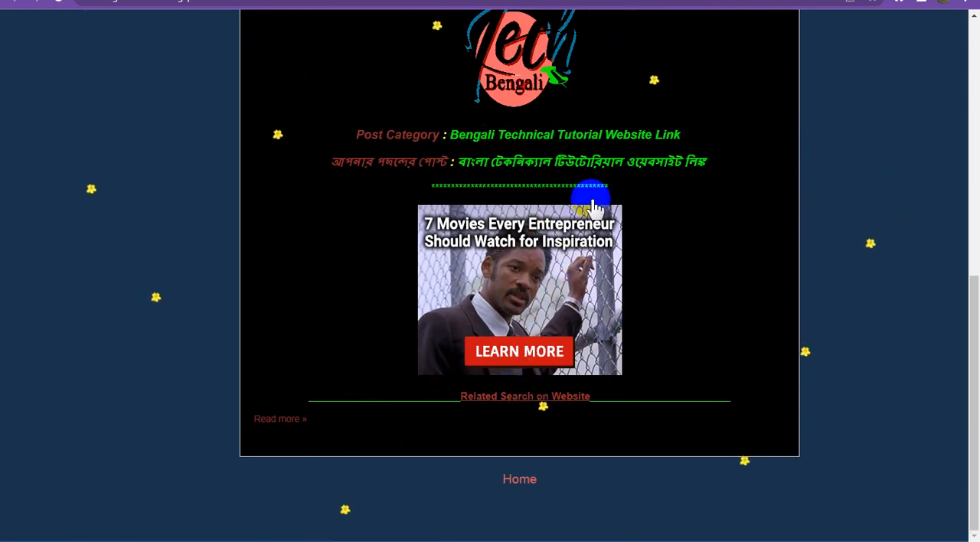
key("ctrl+Tab")
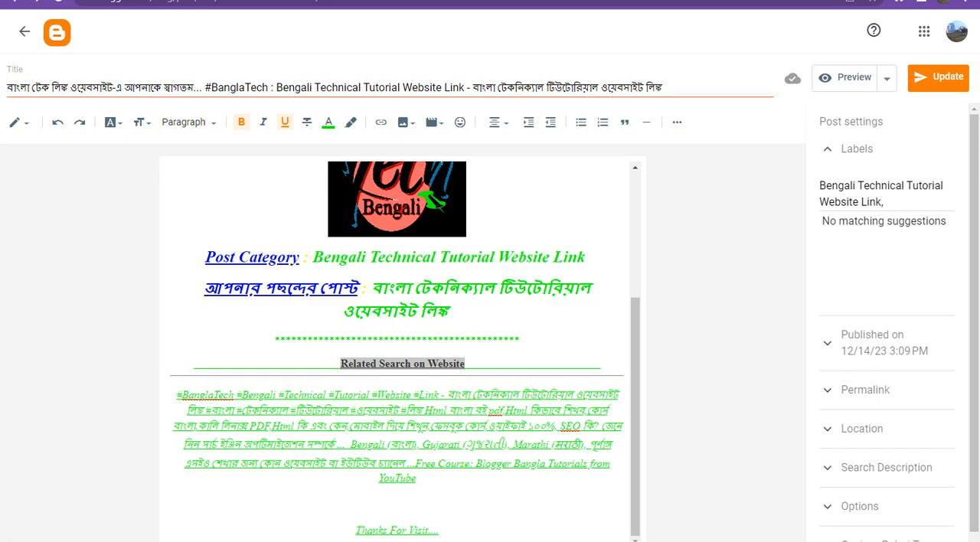
key("ctrl+shift+Tab")
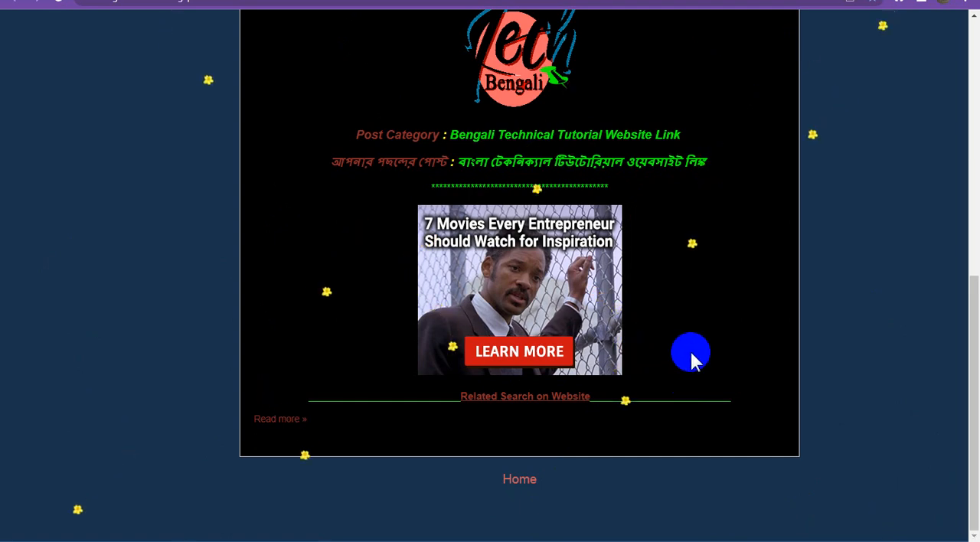
scroll(561, 390, "up", 4)
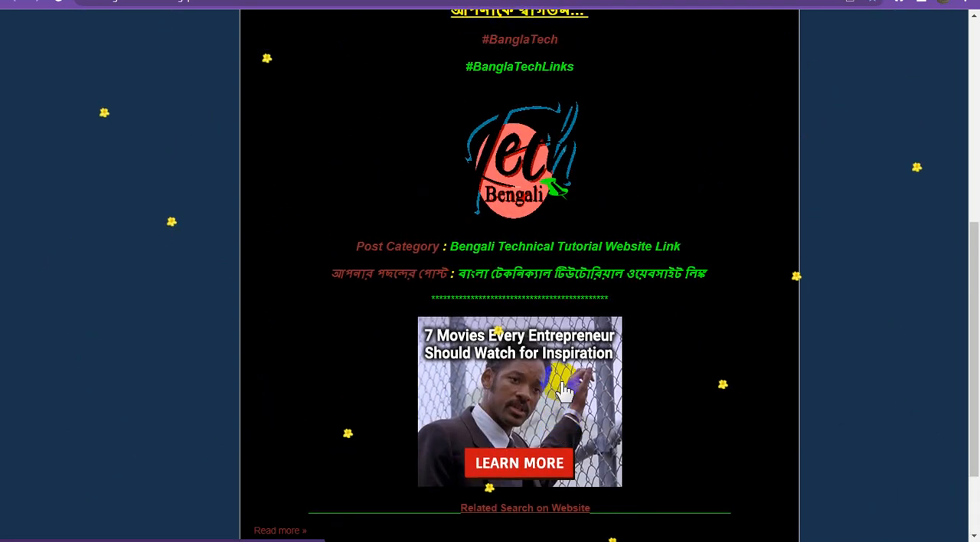
scroll(561, 390, "up", 4)
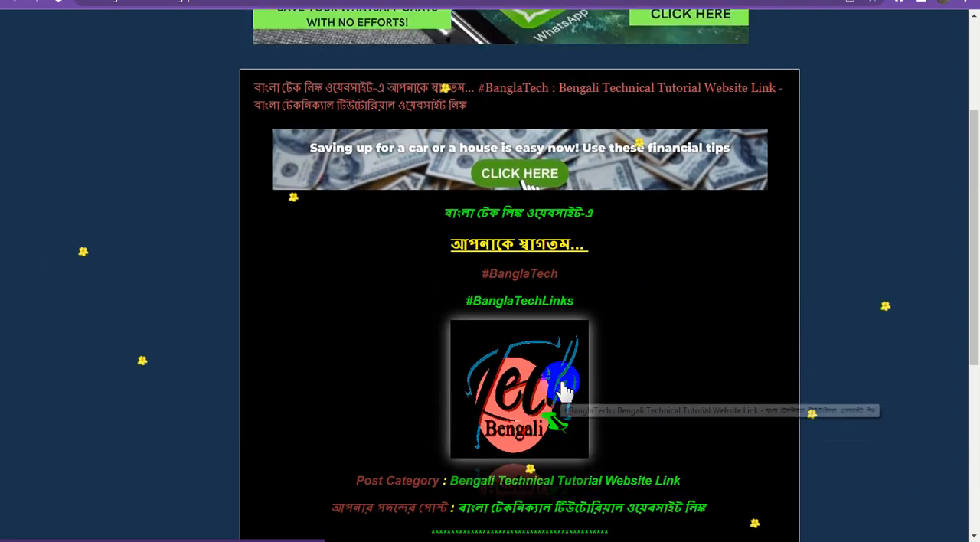